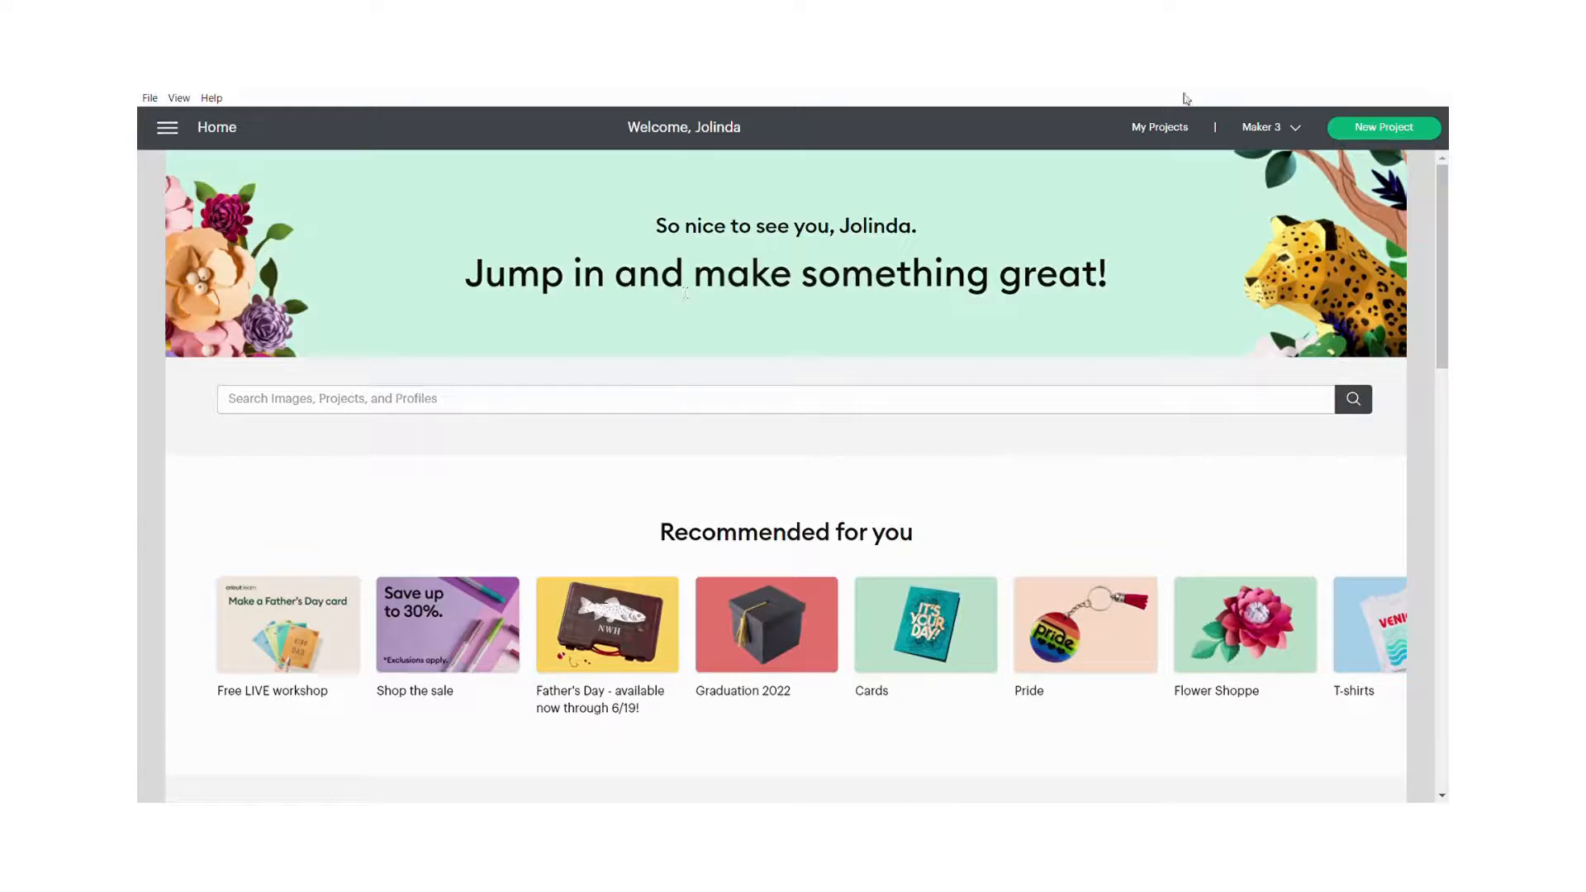
Start a new project and add a square with rounded corners to the canvas
left_click(1372, 129)
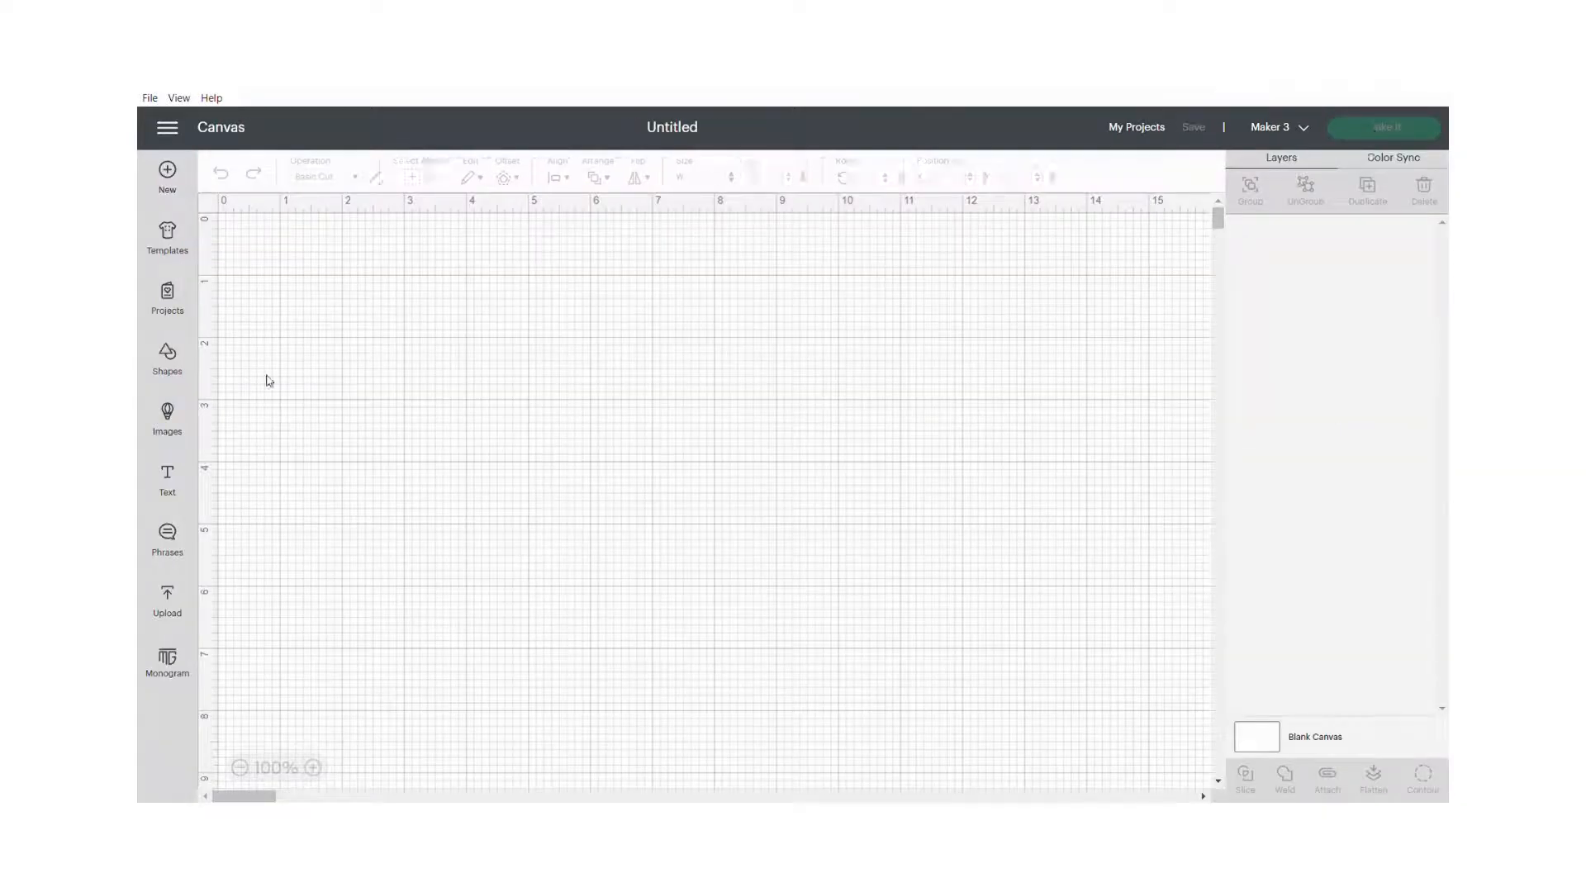
left_click(169, 360)
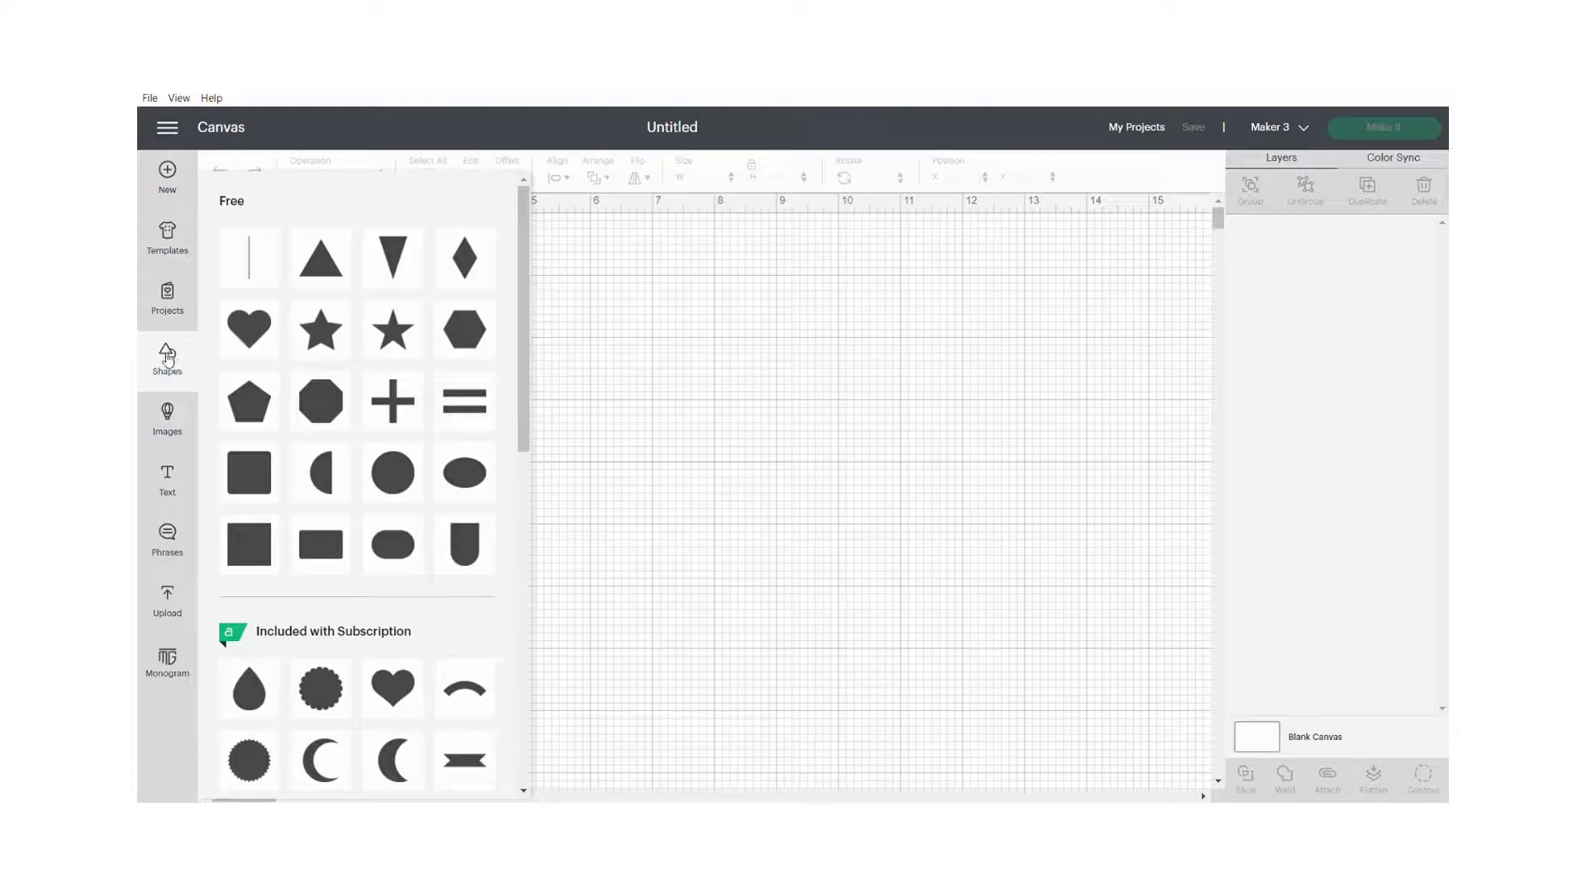
left_click(249, 482)
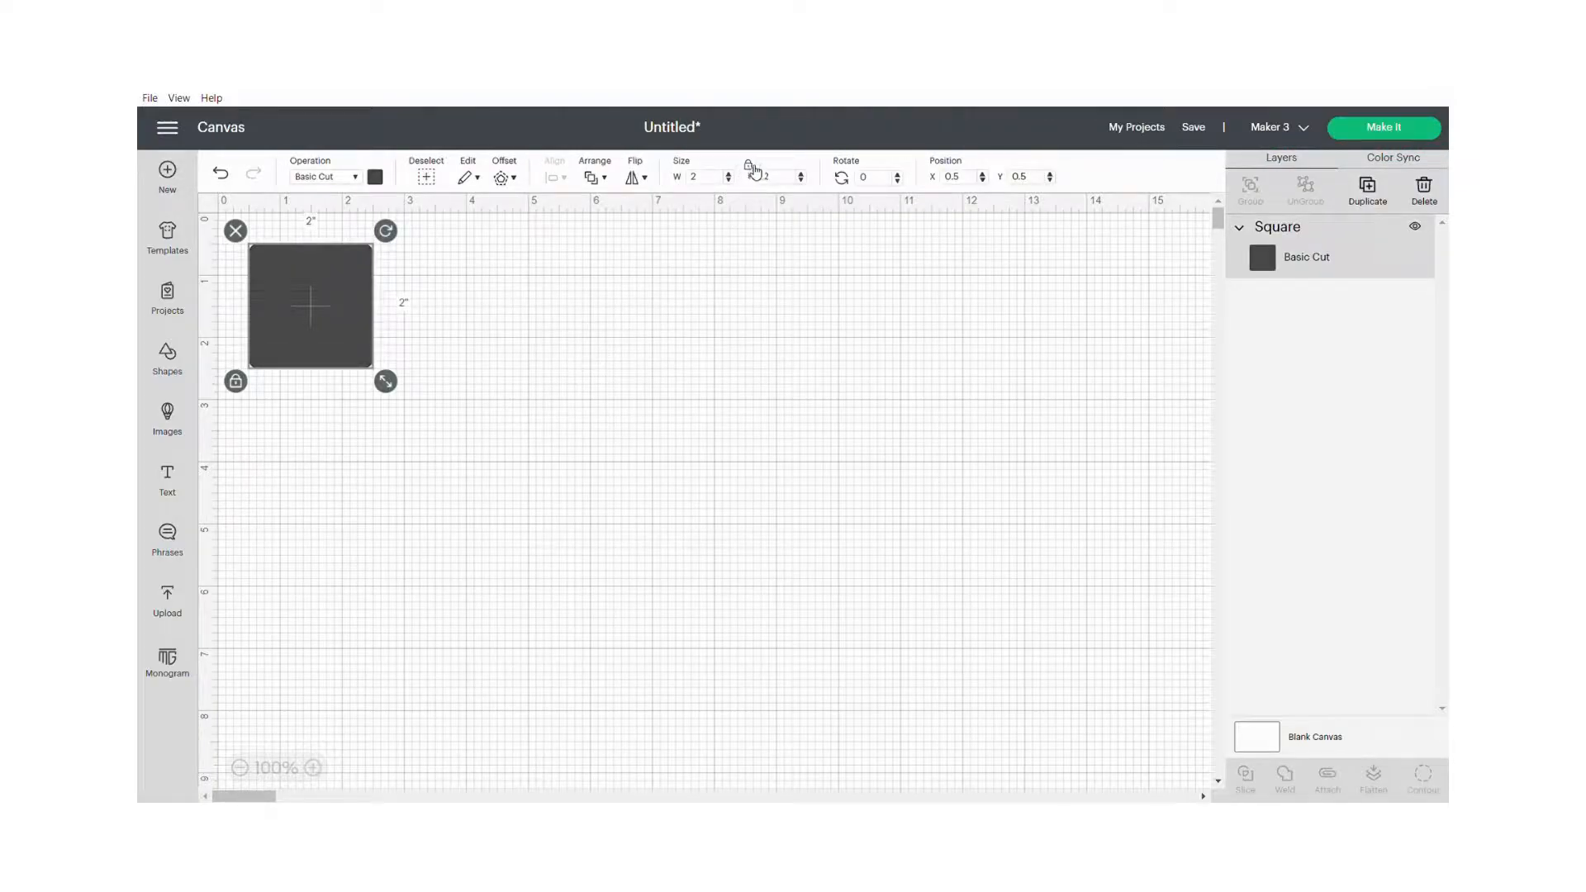
Unlock the rounded square's proportions and resize it to 4 in wide by 5 in high
left_click(753, 168)
left_click(712, 182)
key("BackSpace")
type("4")
key("Return")
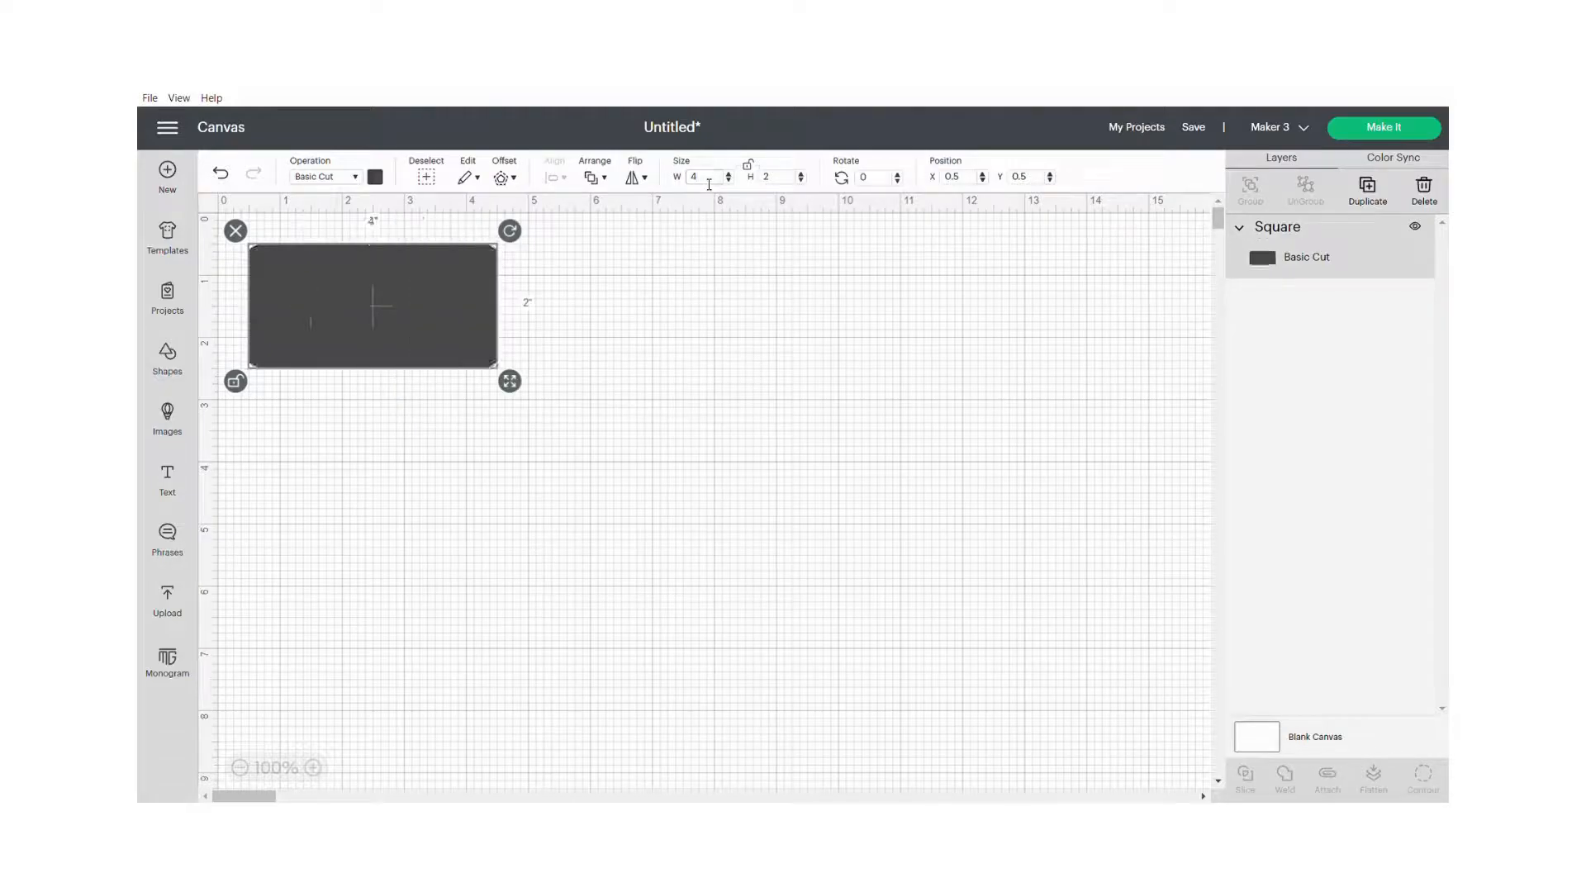
left_click(755, 181)
type("5")
key("Return")
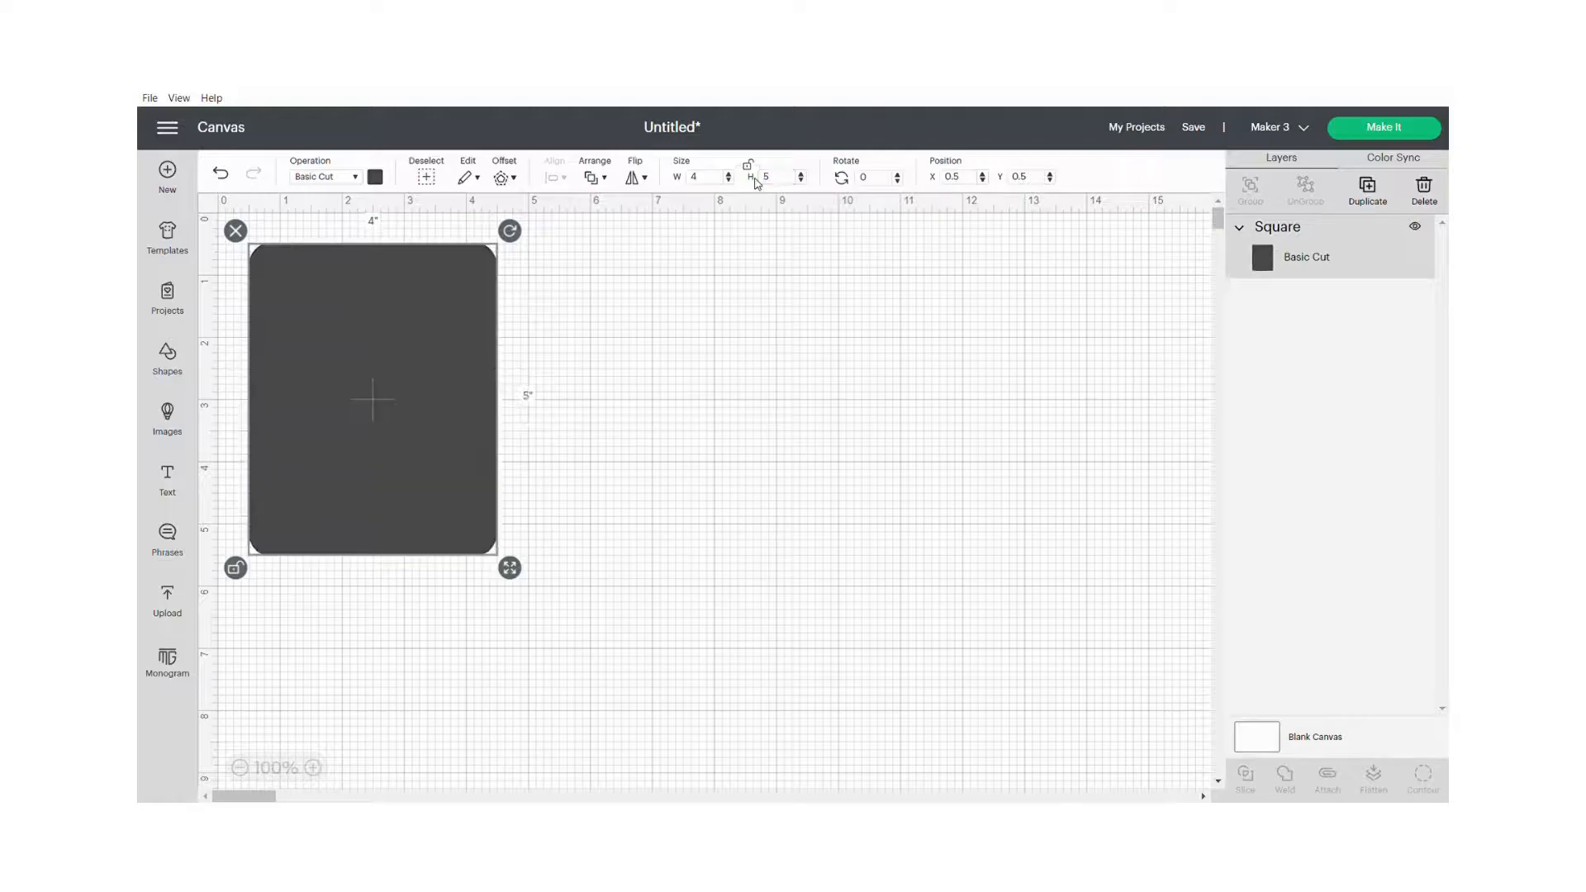
left_click(721, 345)
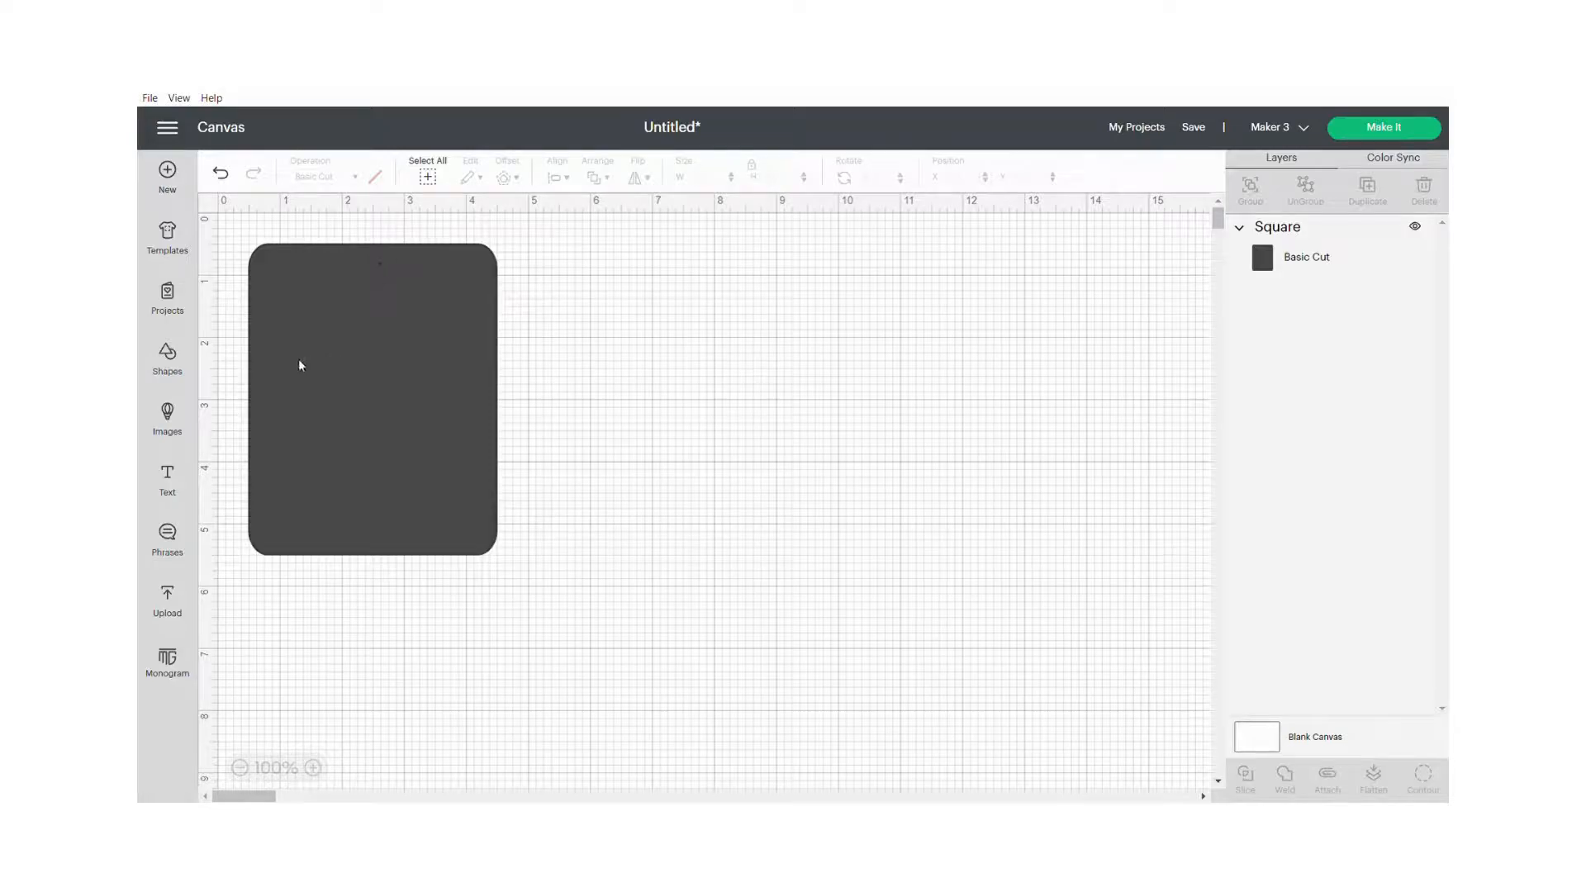
Add a circle, shrink it to about 0.24 in, and place it near the card's top edge, roughly in the middle
left_click(167, 355)
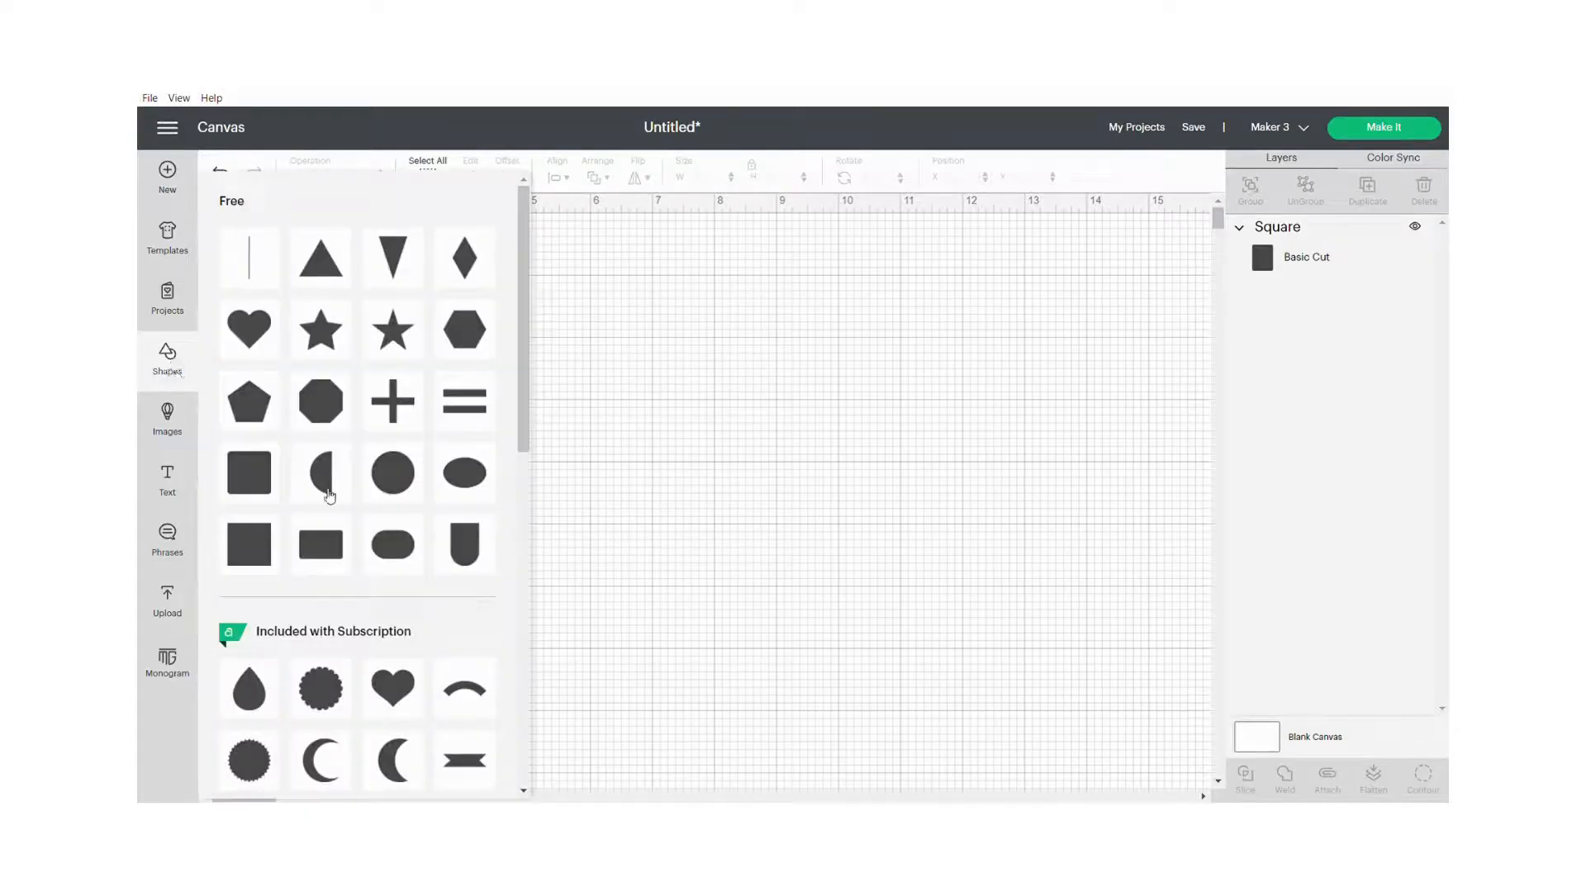
left_click(394, 487)
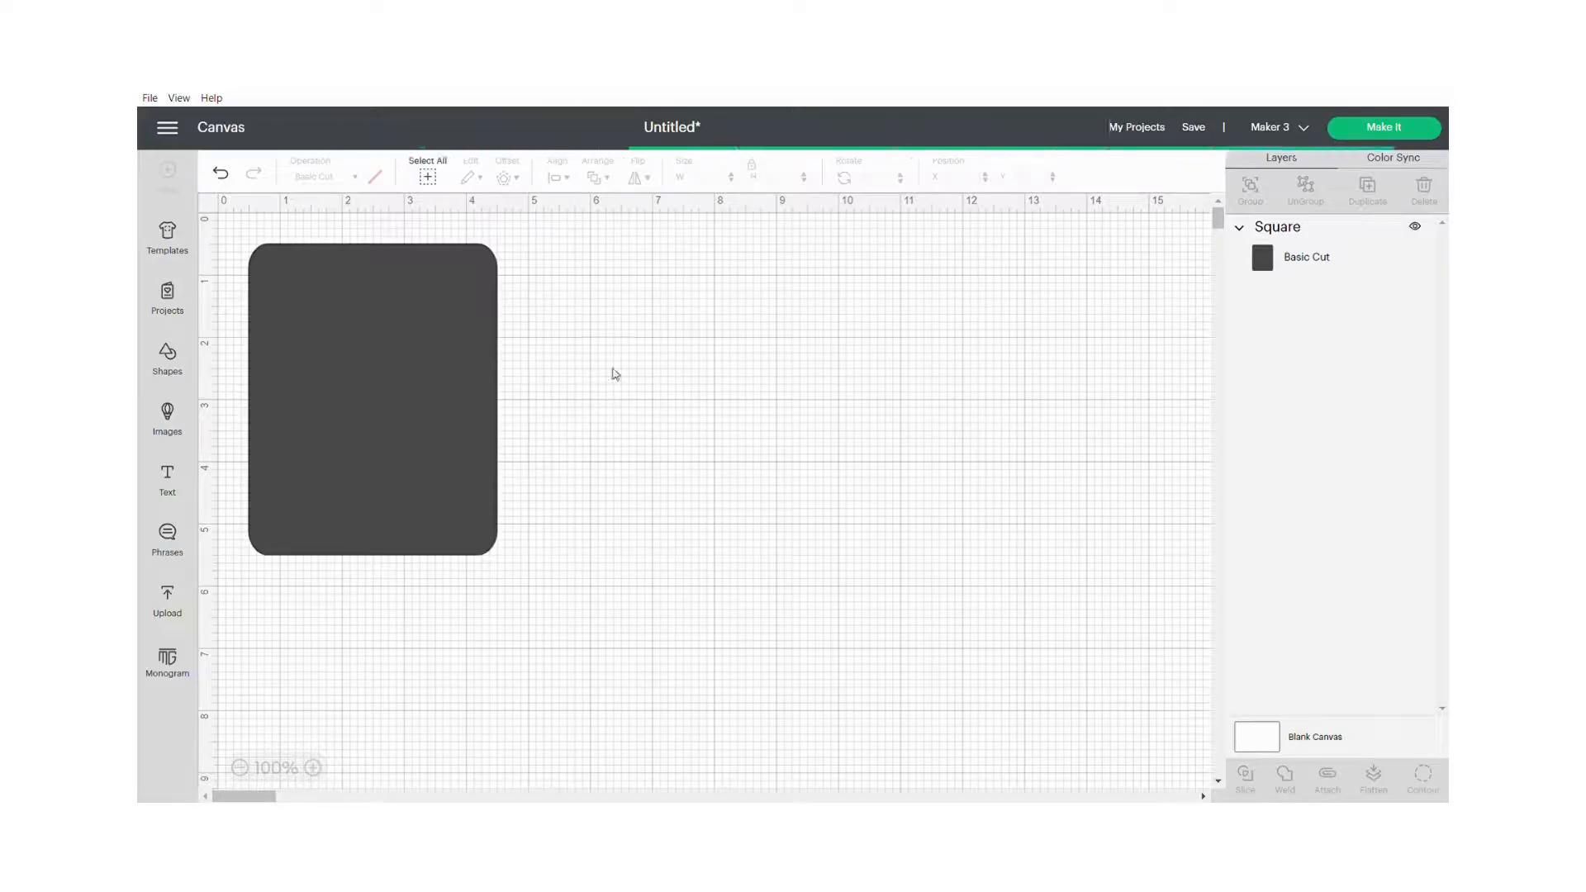
left_click_drag(413, 339, 661, 322)
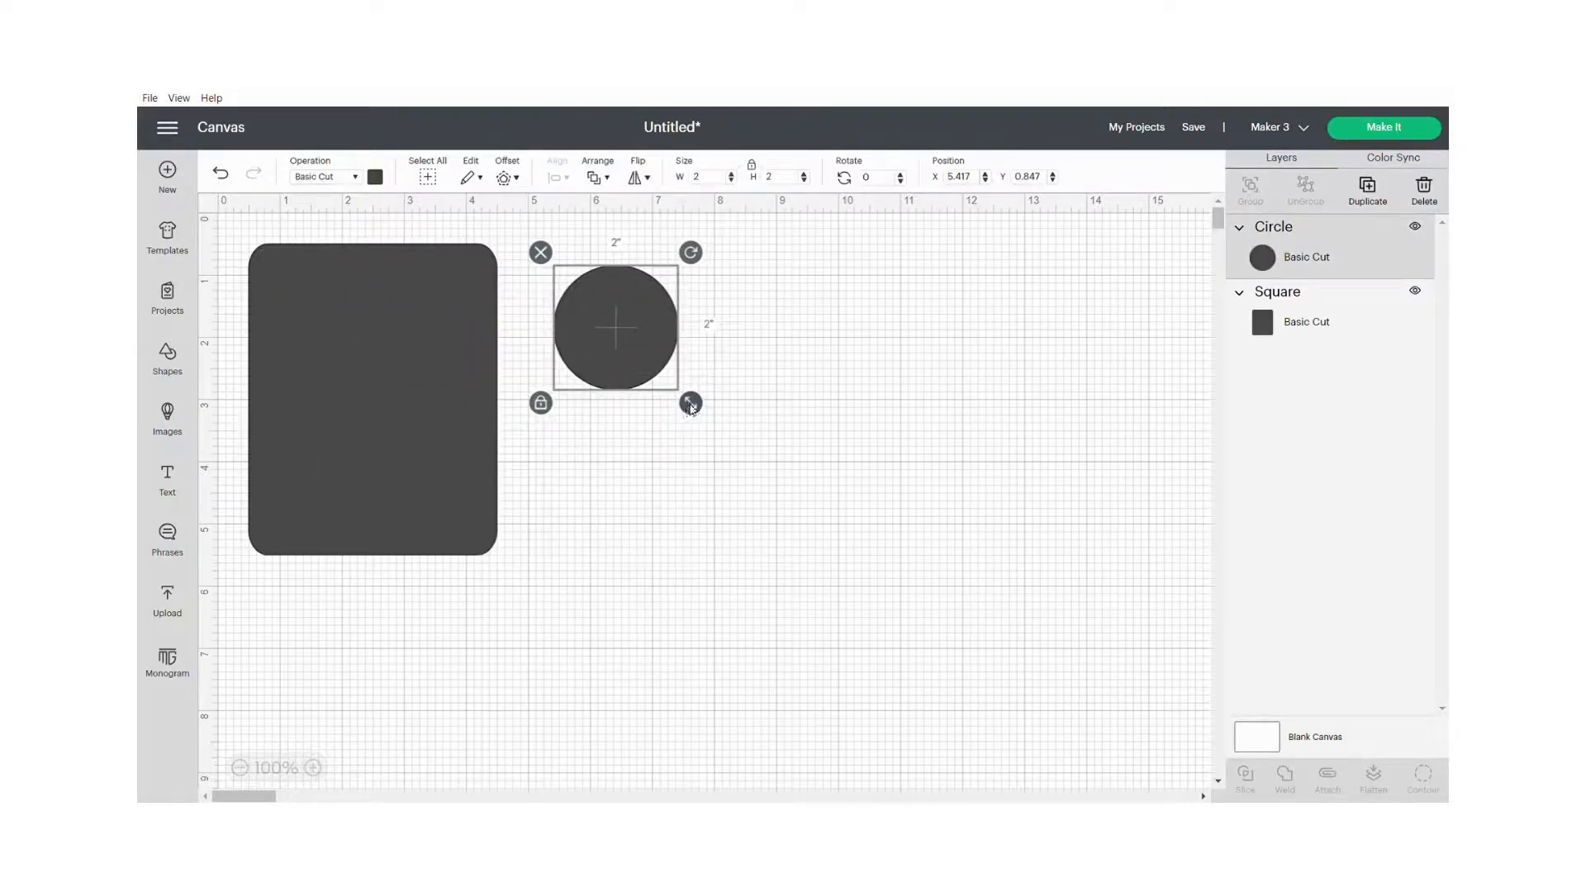
left_click_drag(690, 405, 373, 263)
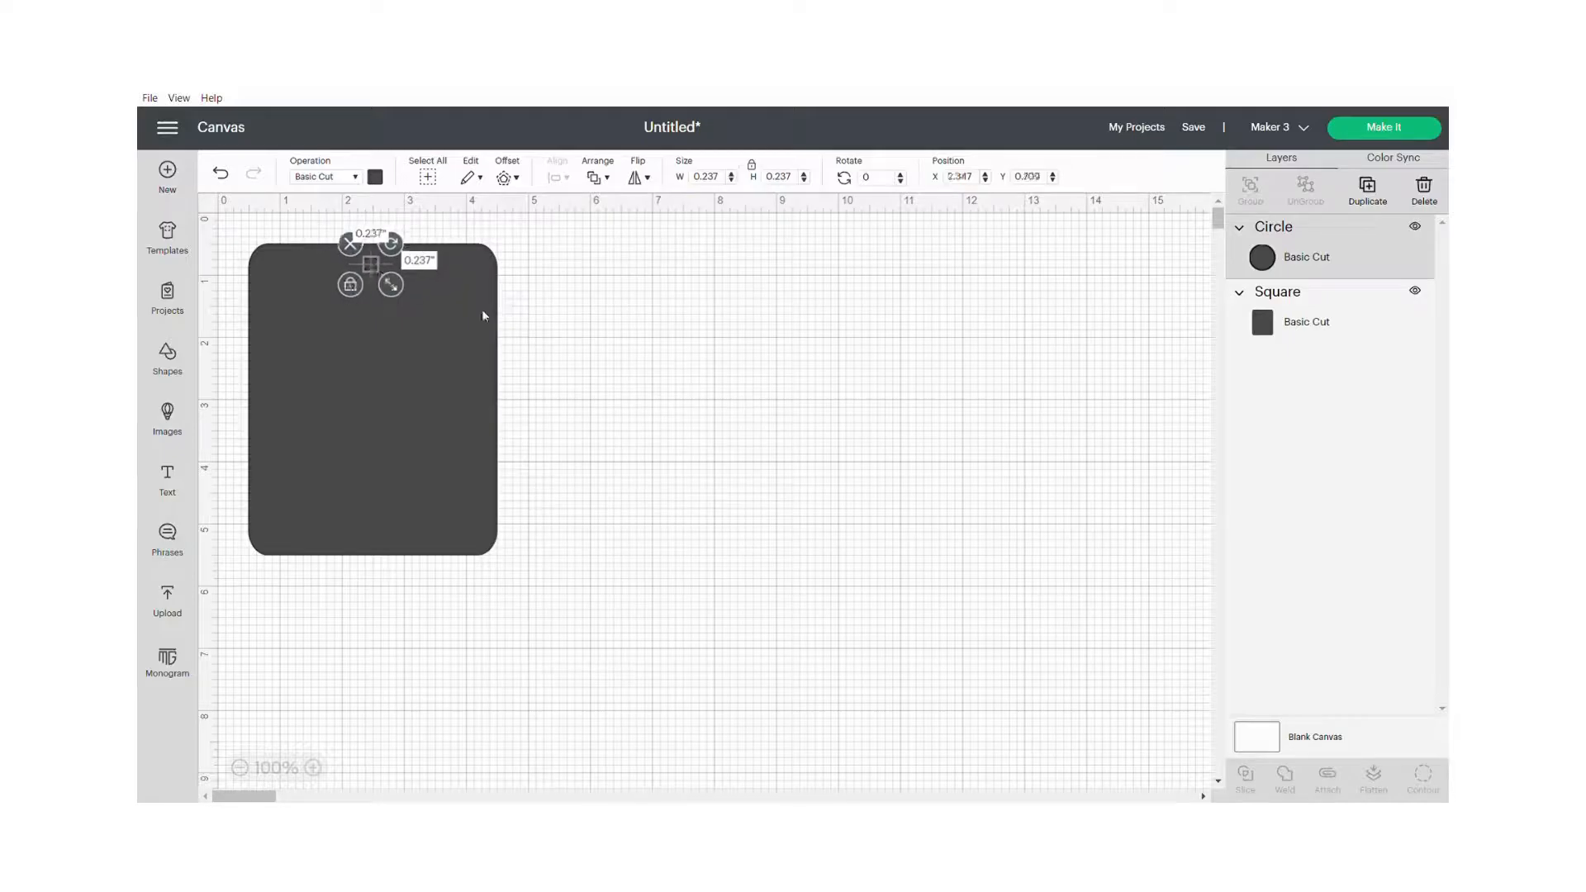
left_click(662, 454)
Change the card shape's material color to white
left_click(431, 446)
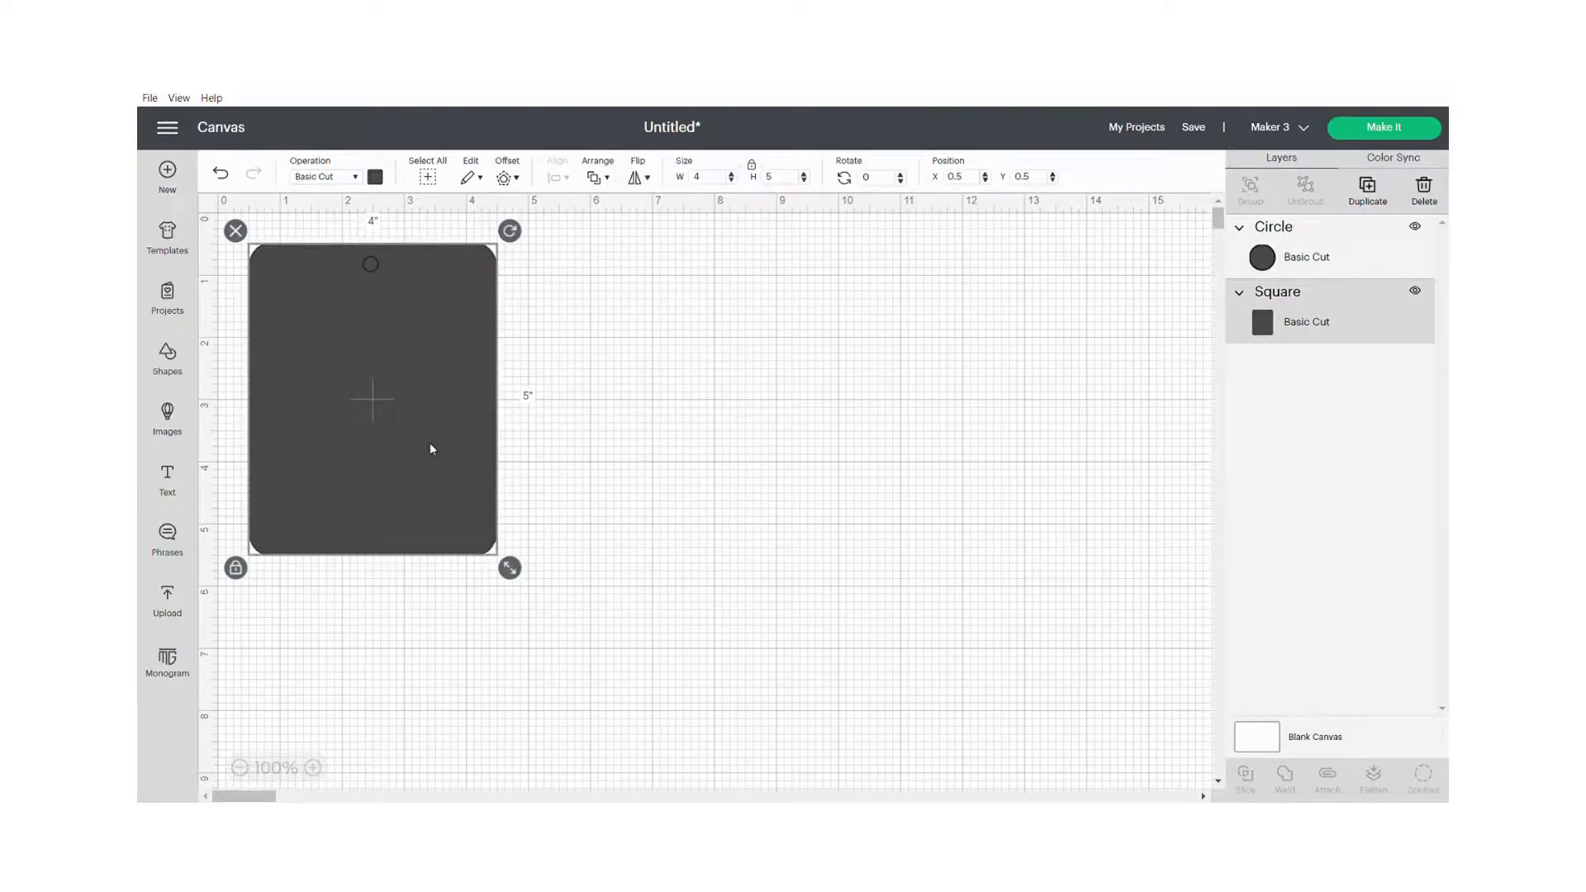
left_click(376, 177)
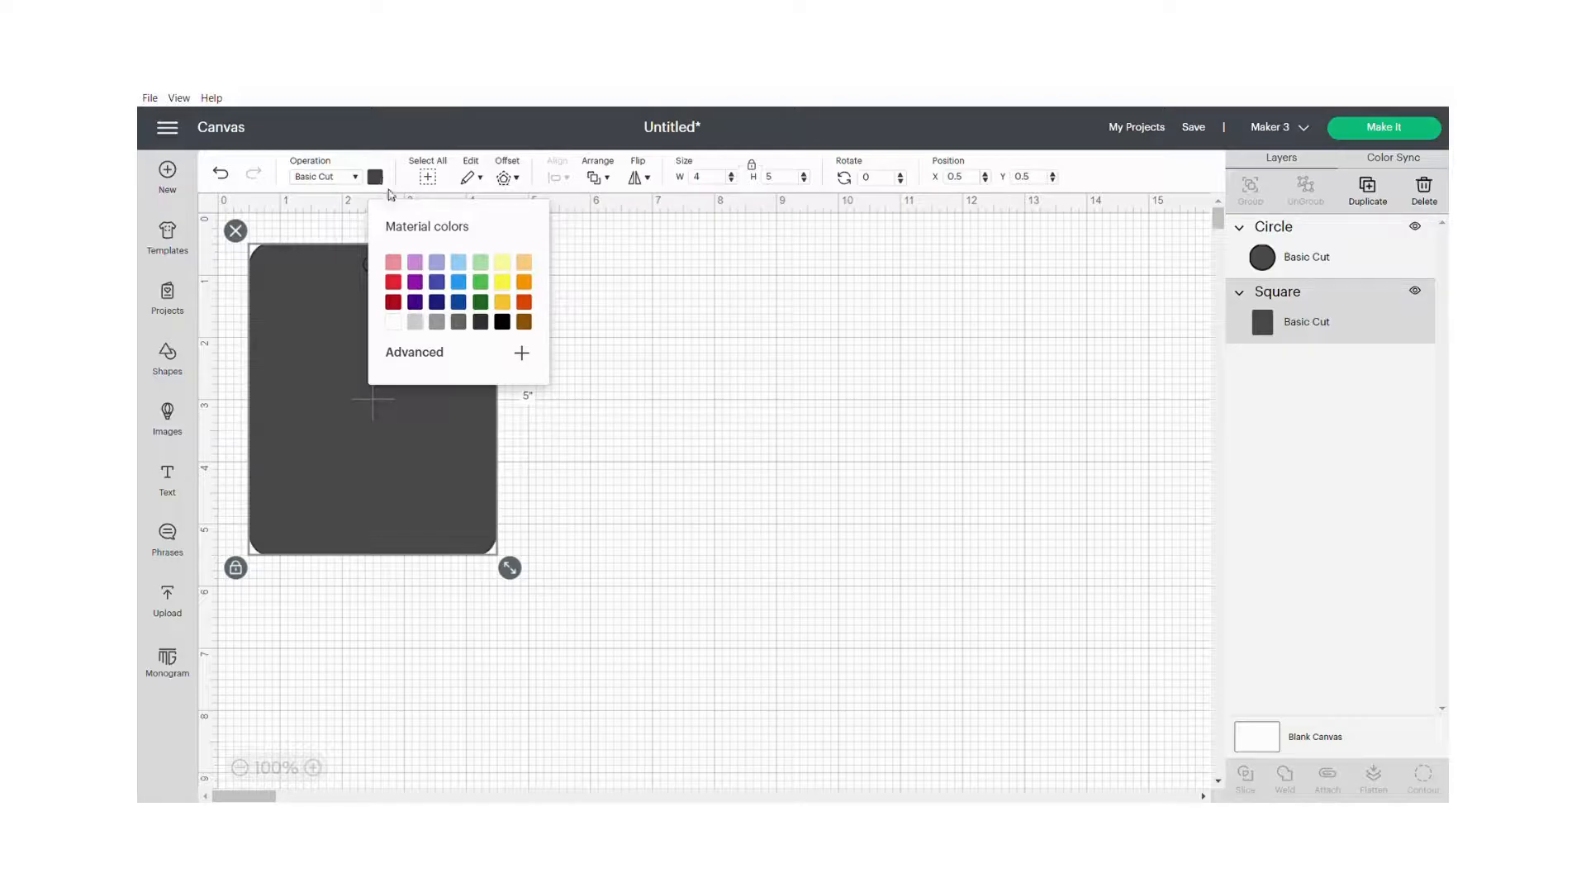
left_click(395, 321)
left_click(619, 394)
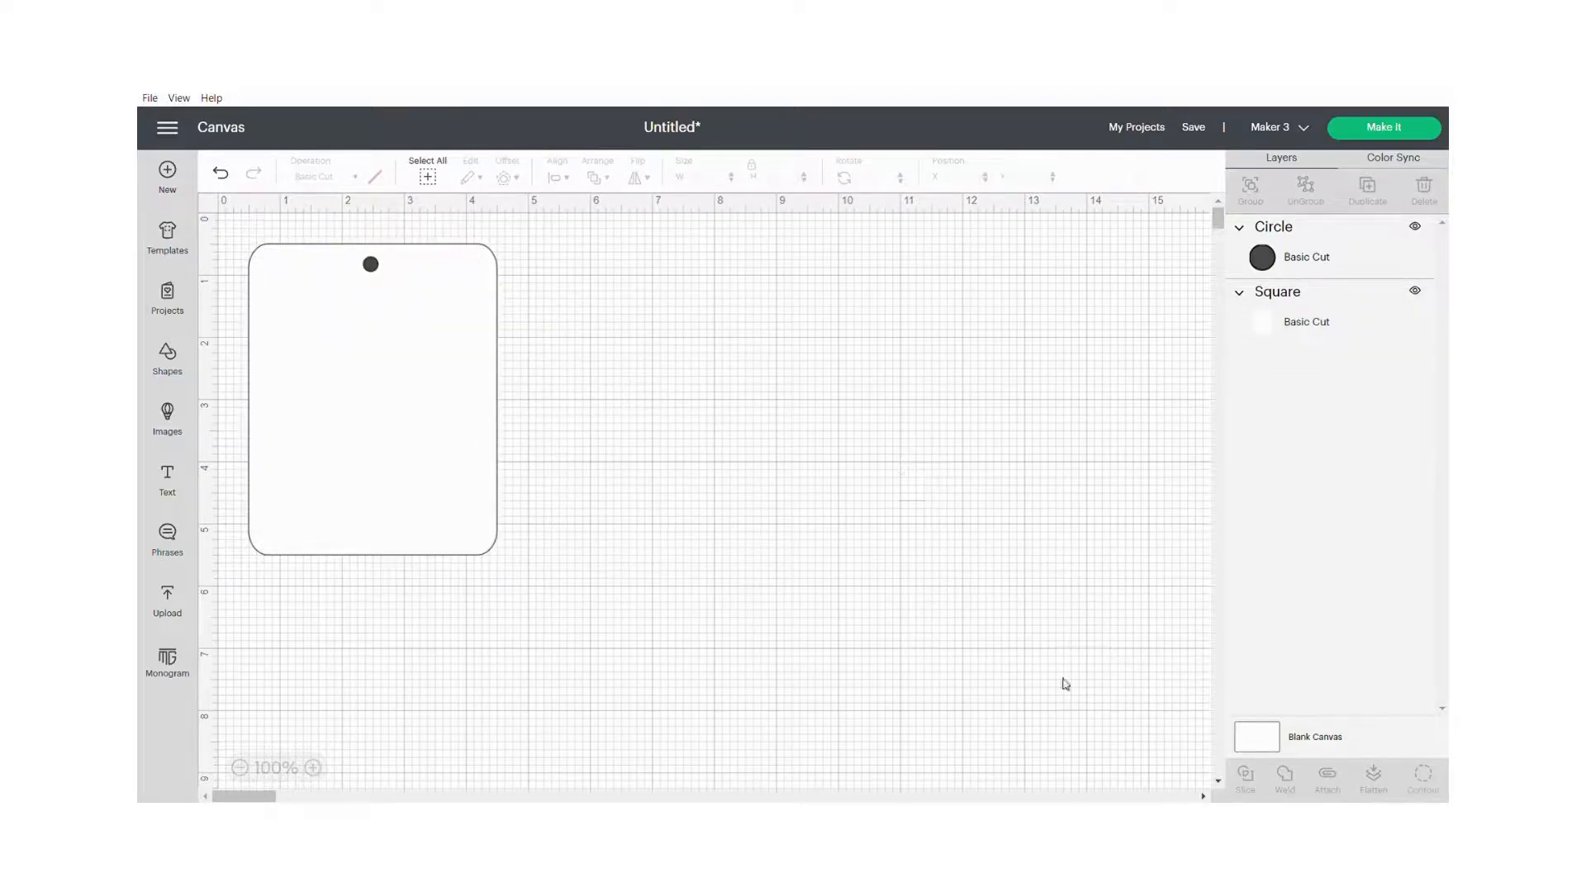
Set the blank canvas background color to medium green
left_click(1262, 742)
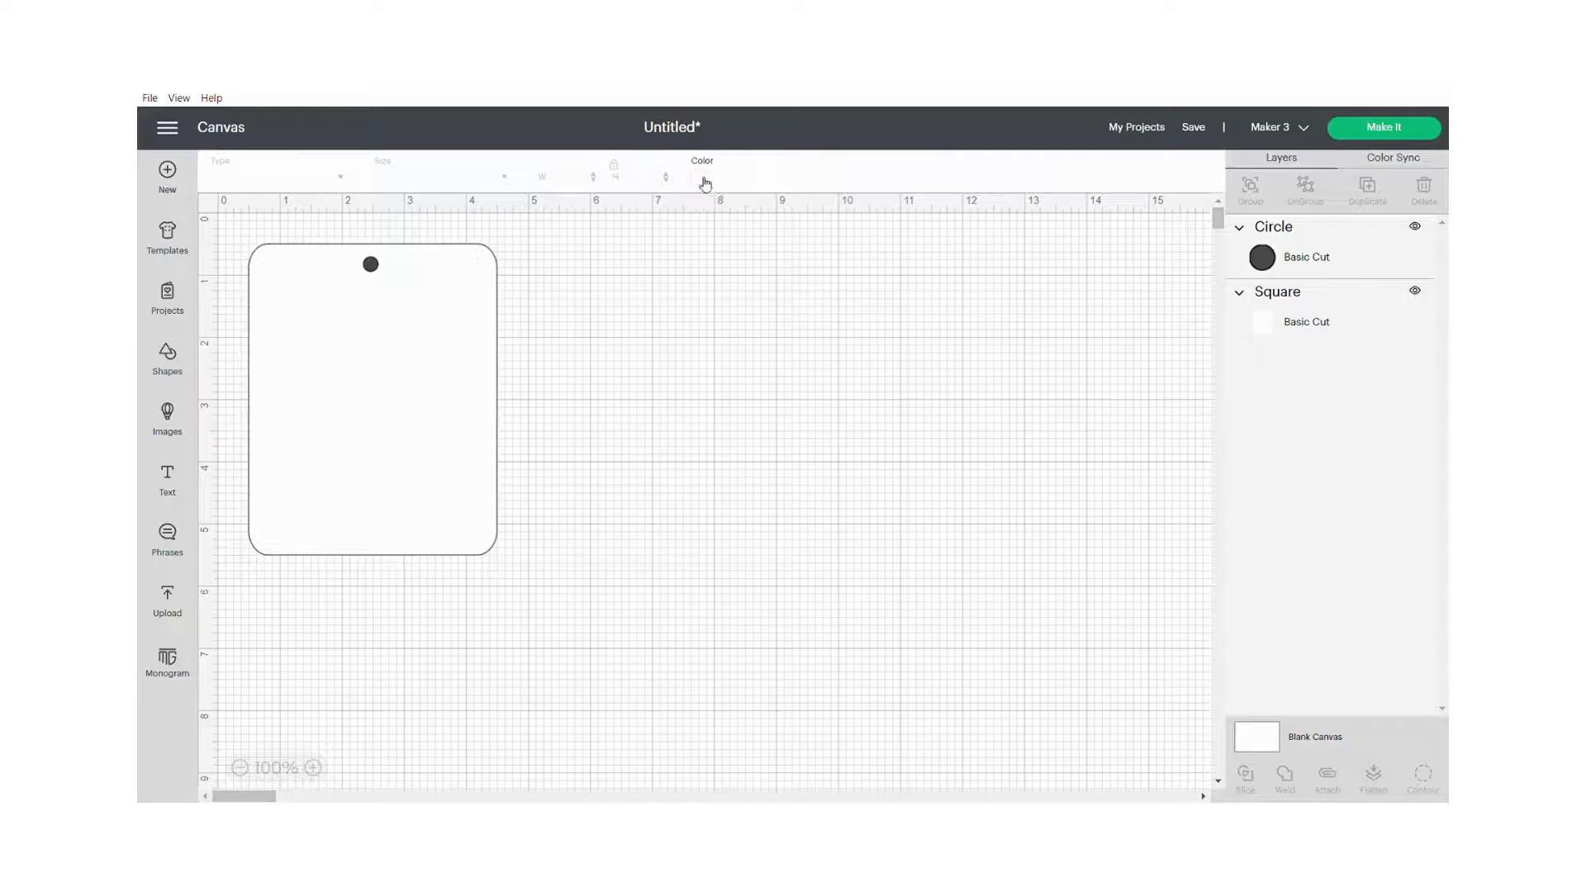
left_click(705, 182)
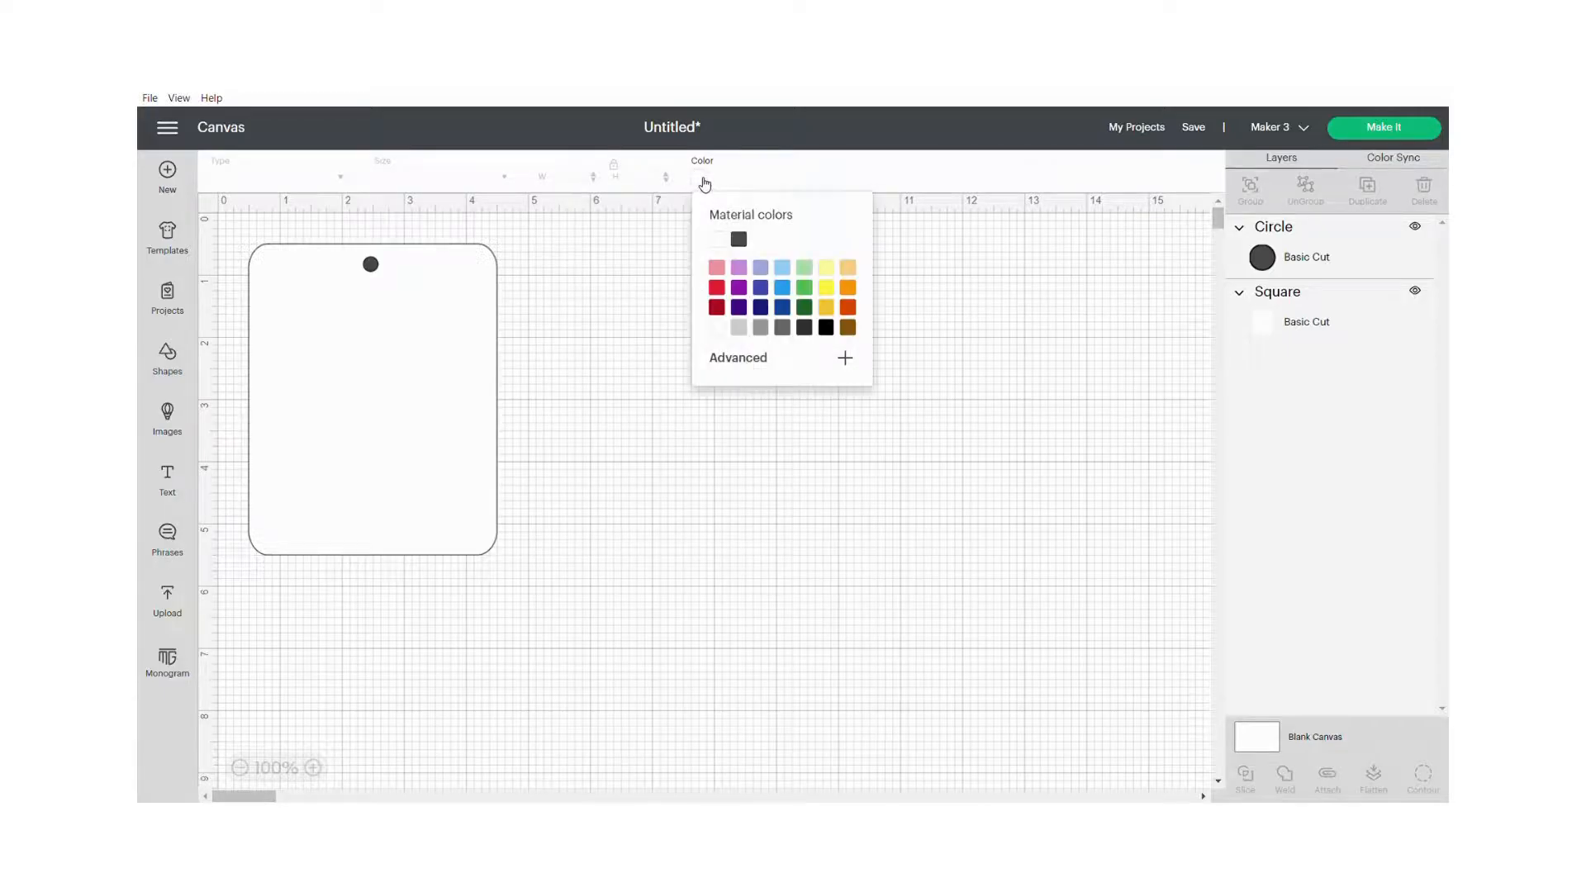
left_click(805, 288)
left_click(682, 447)
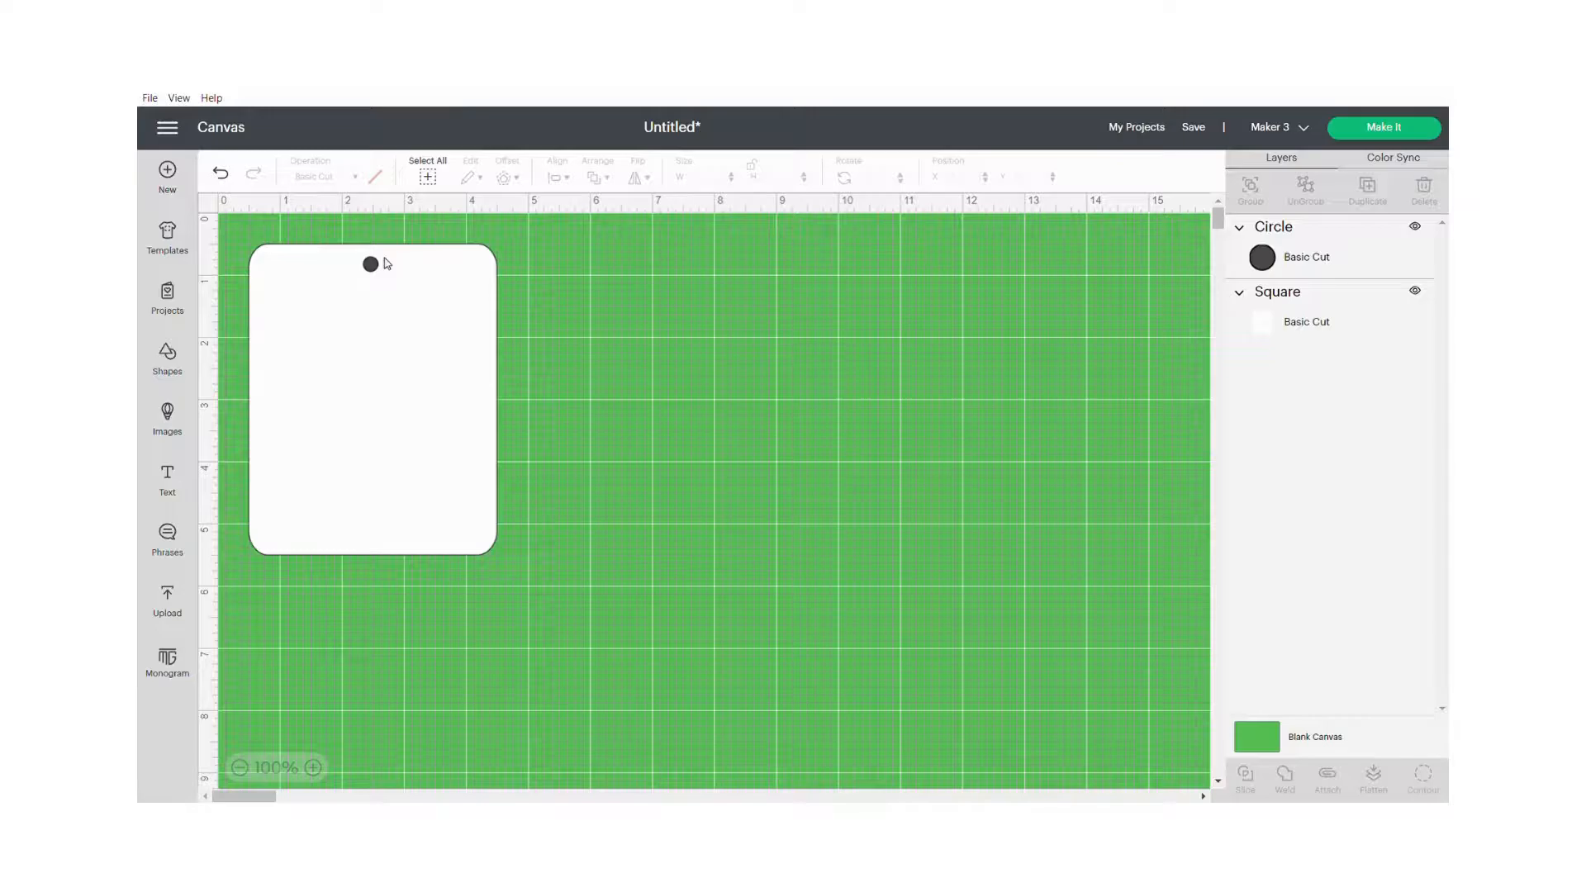
Select the small circle and the card together and center them horizontally
left_click_drag(338, 229, 533, 339)
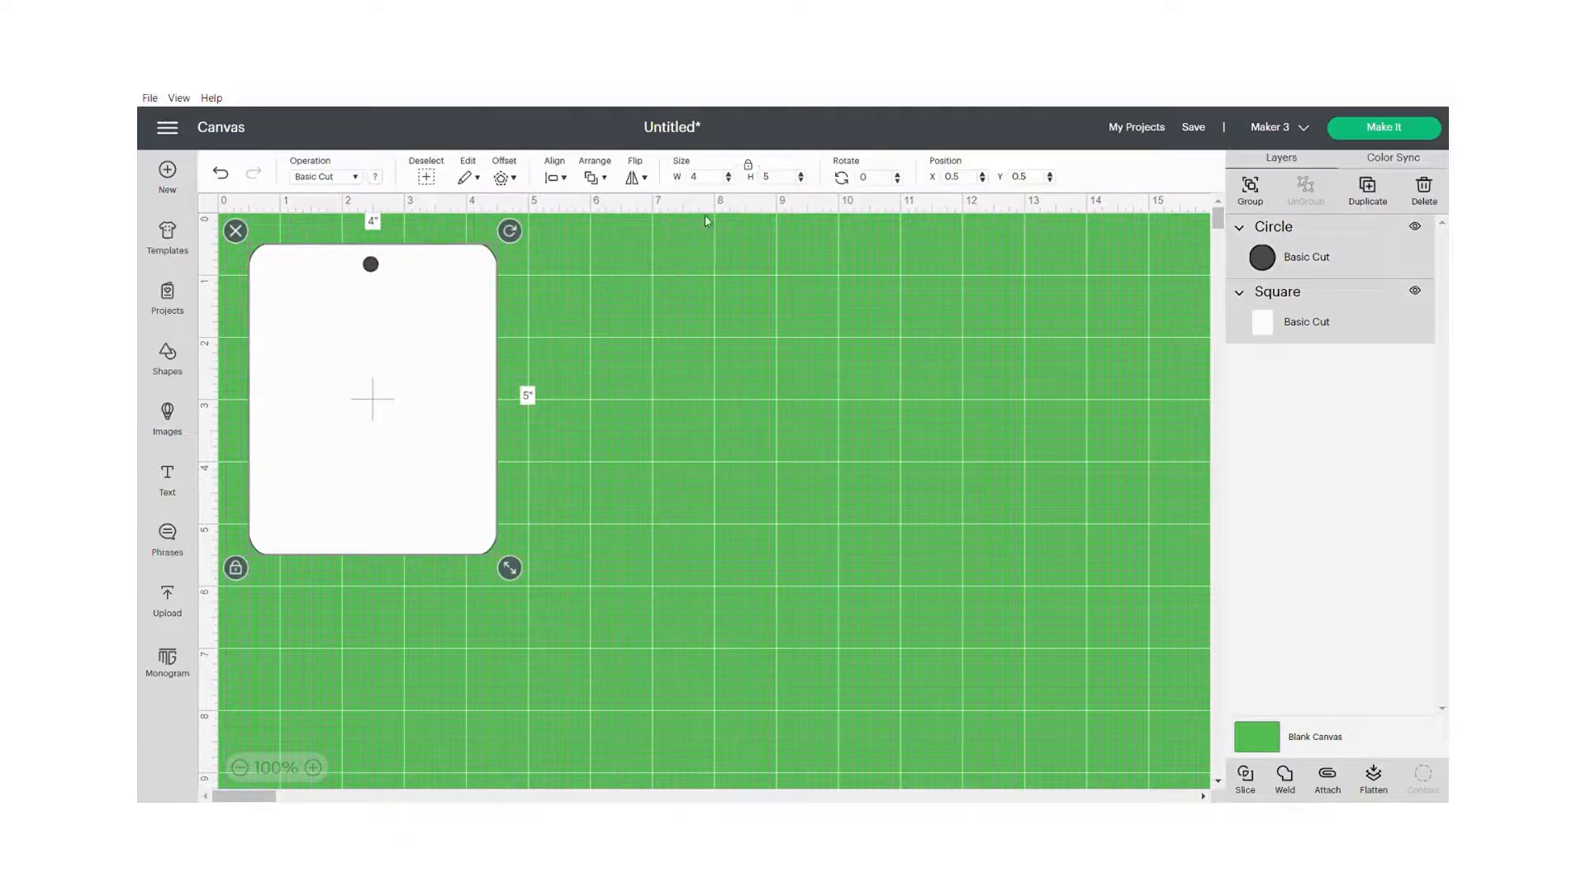
left_click(554, 178)
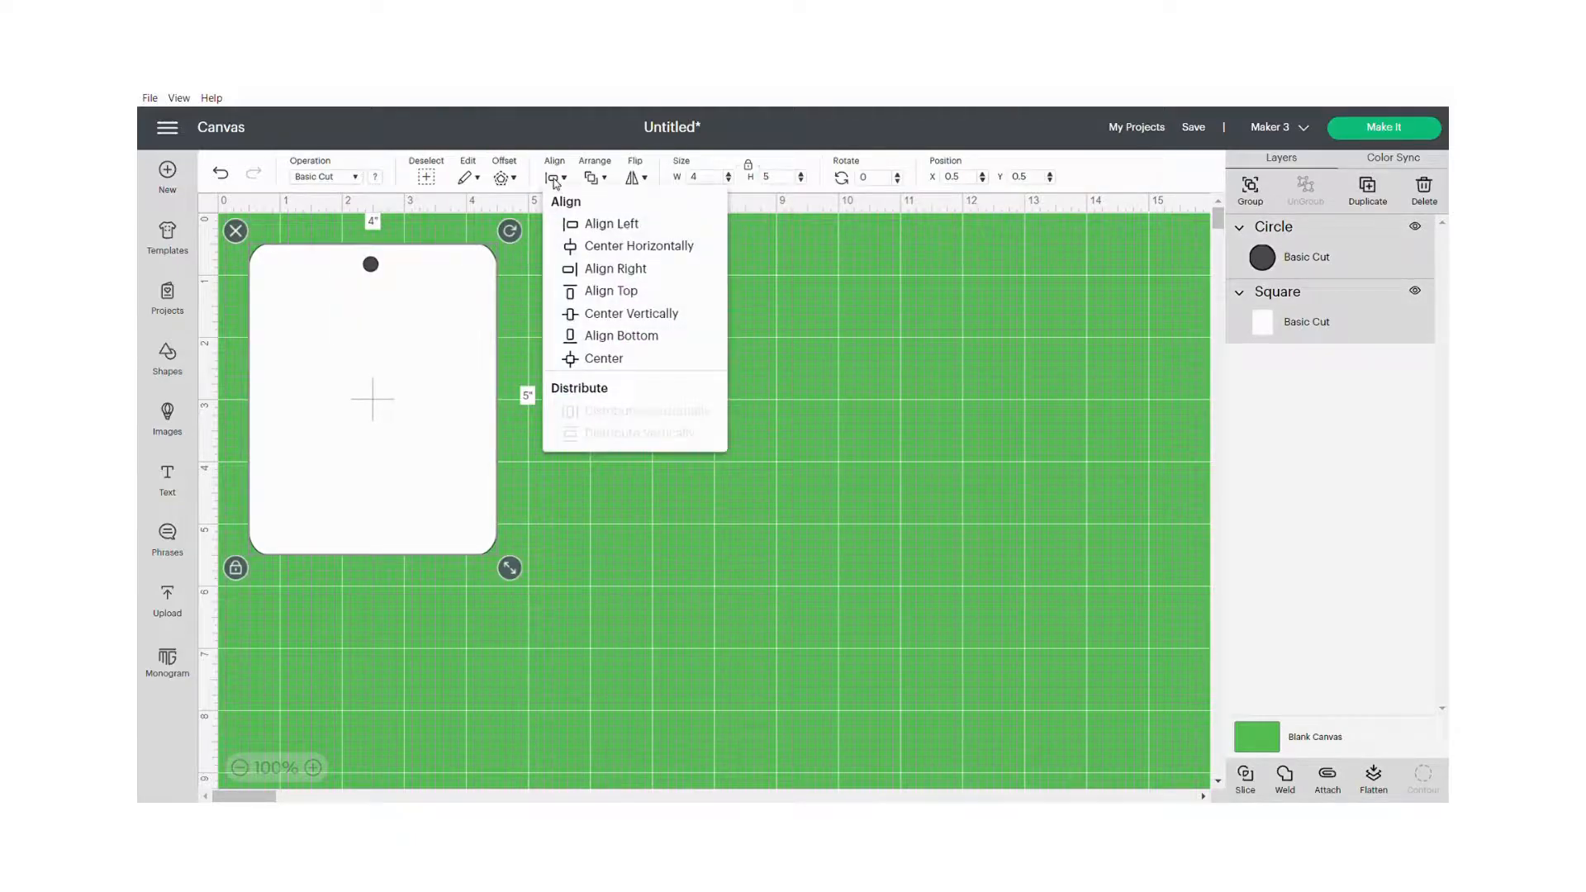
left_click(662, 246)
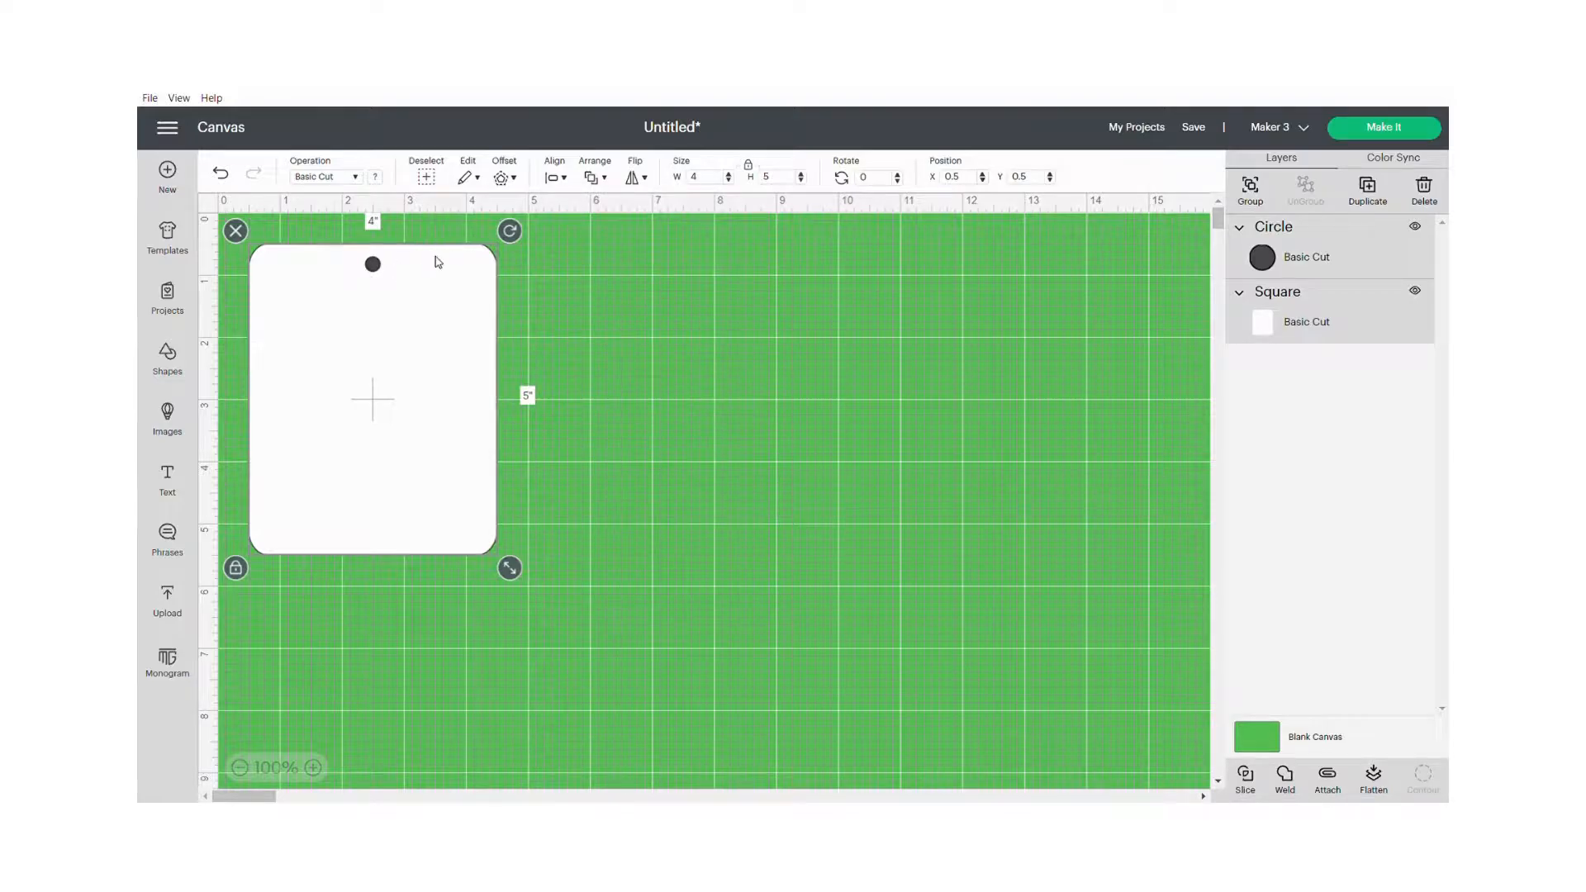
left_click(574, 314)
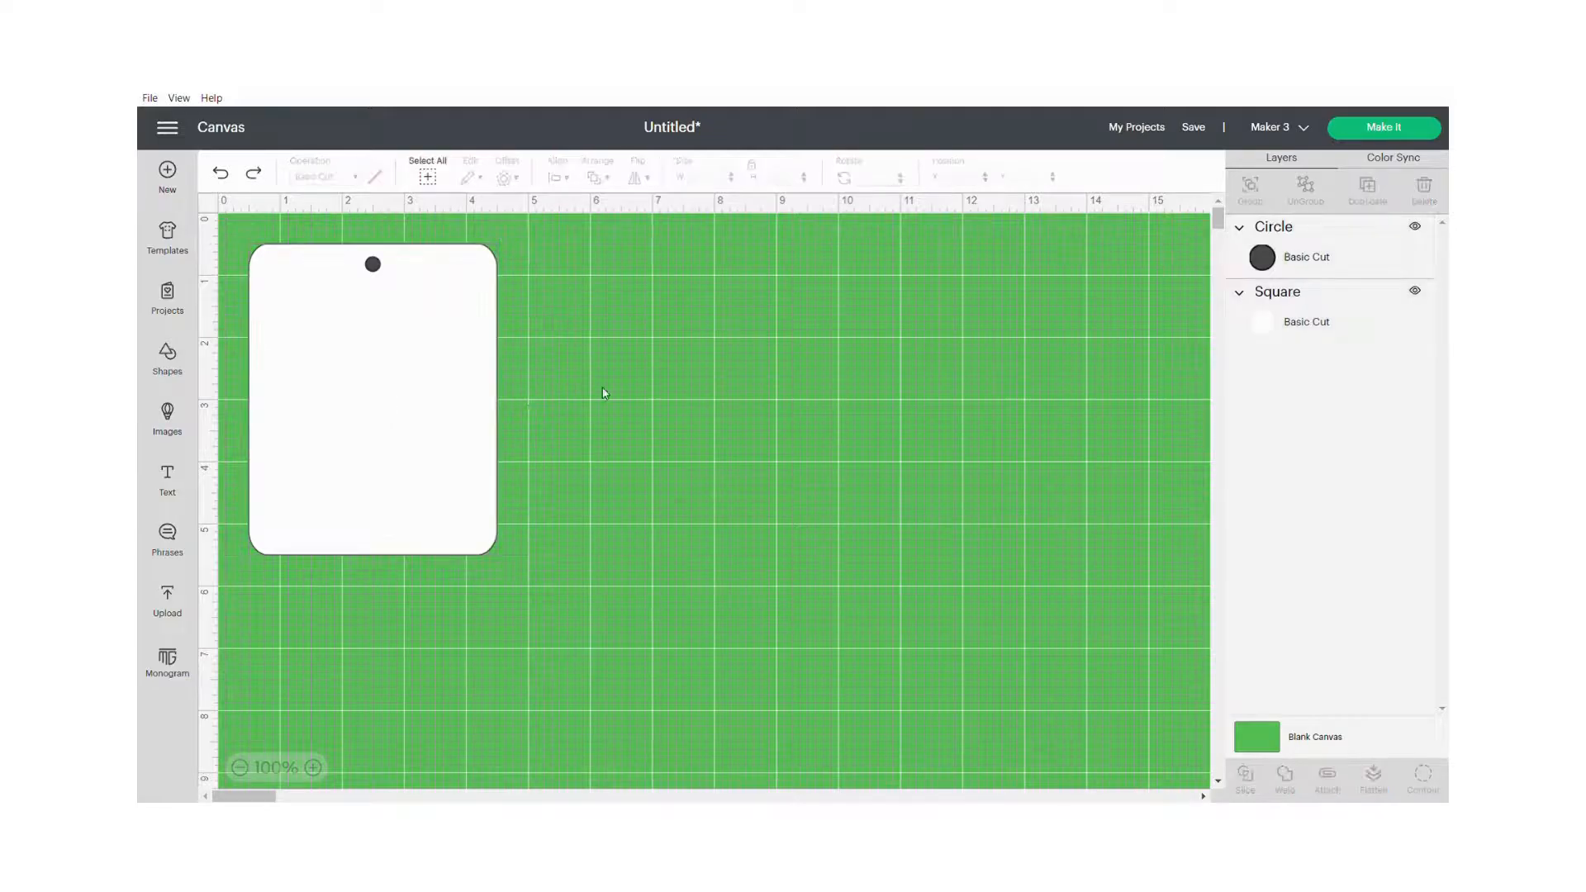
Slice the small circle out of the card and move the cut card off the leftover pieces
left_click_drag(326, 223, 562, 414)
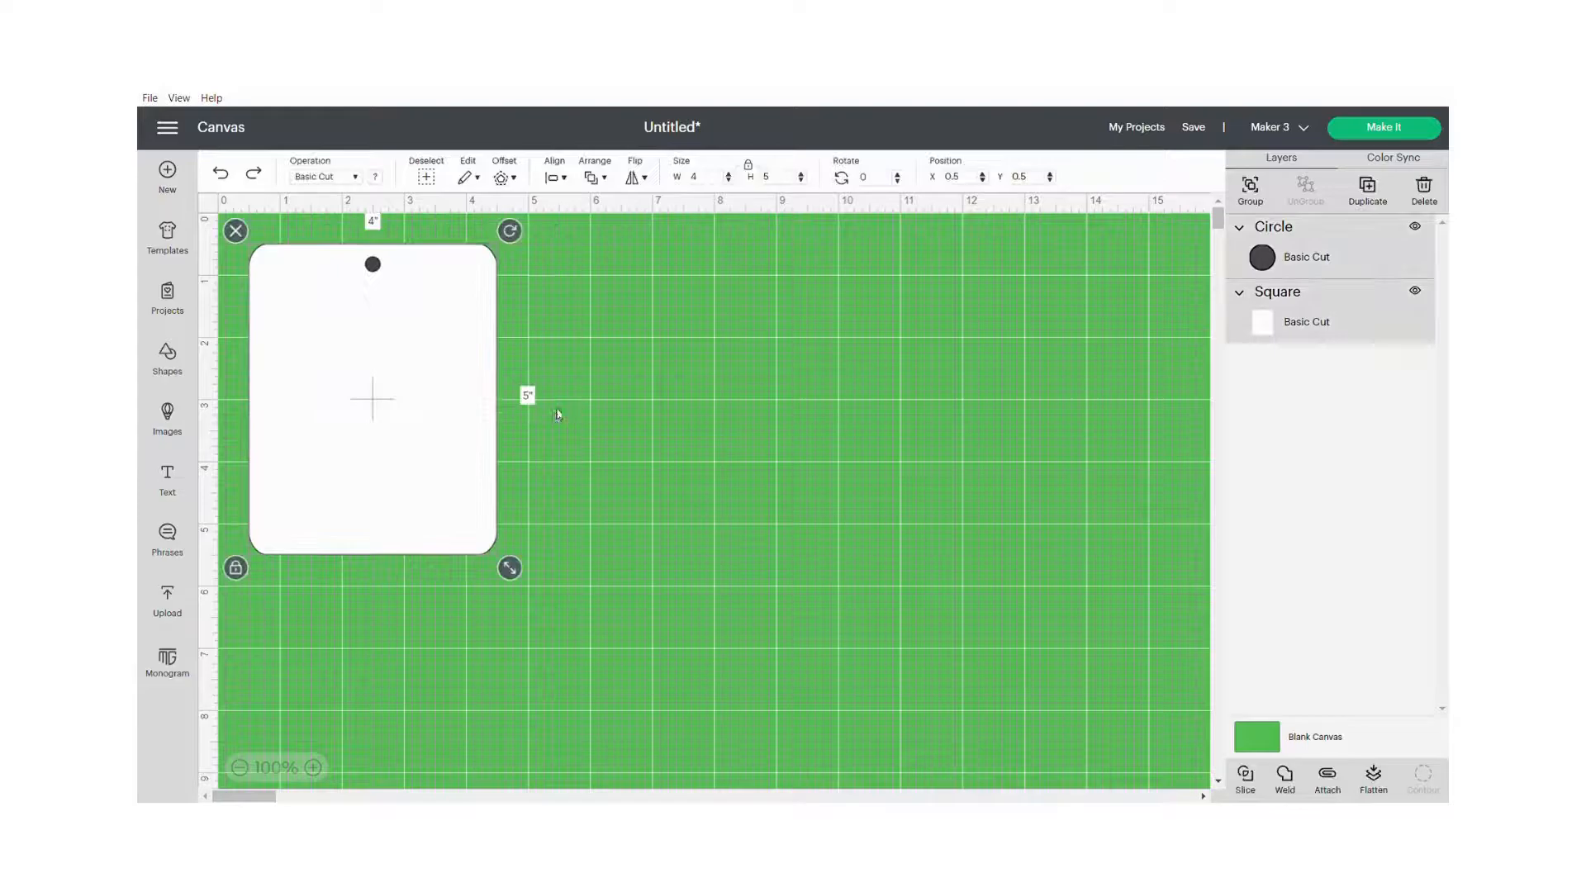
left_click(1246, 776)
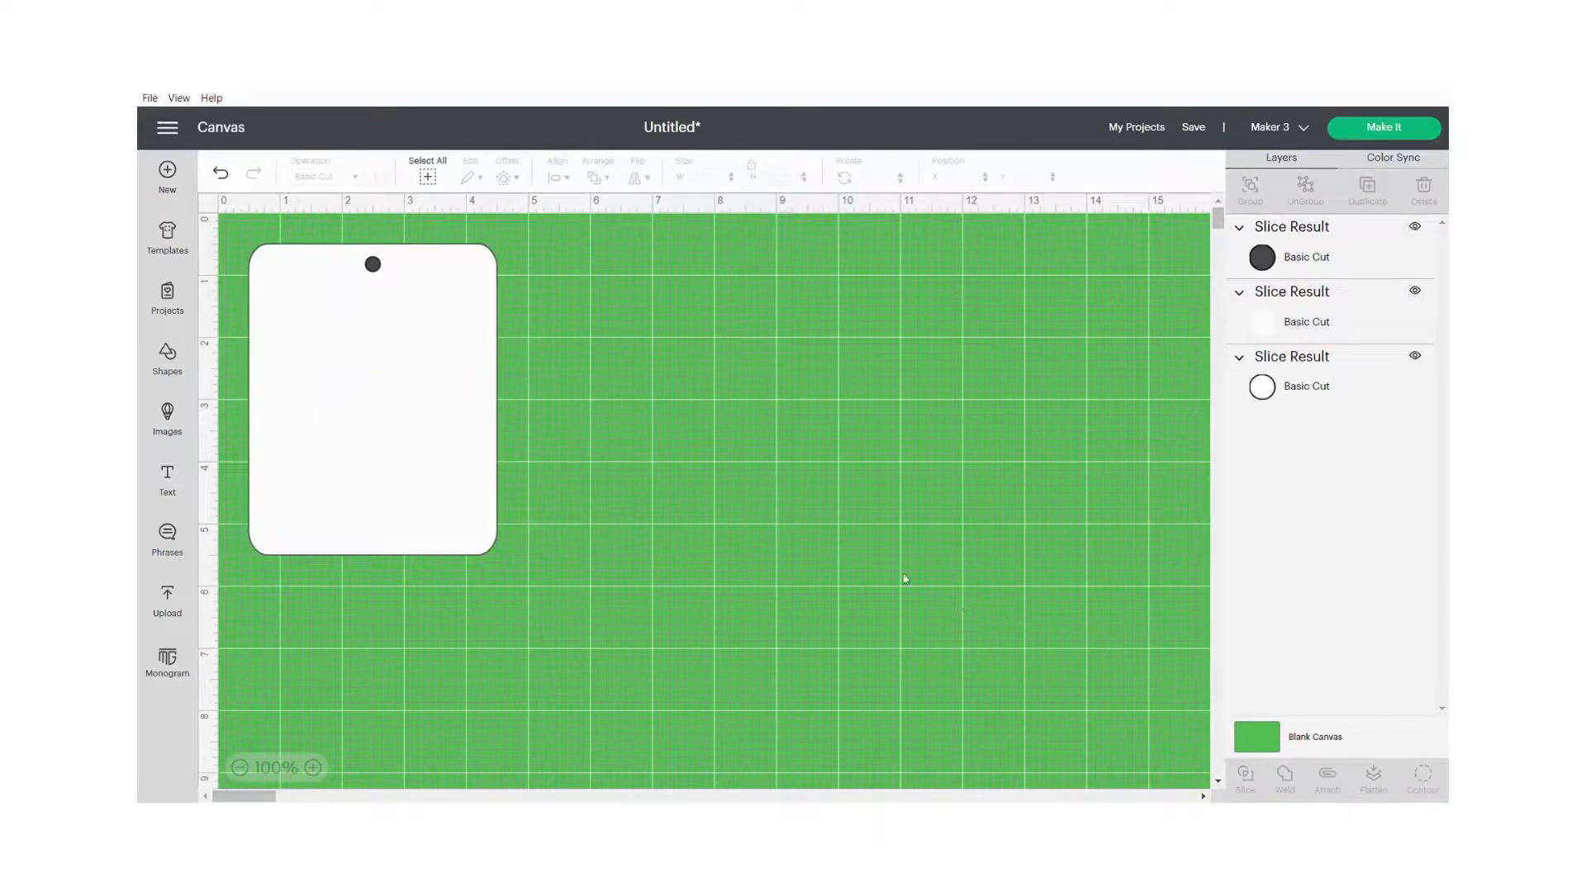
left_click_drag(435, 409, 592, 411)
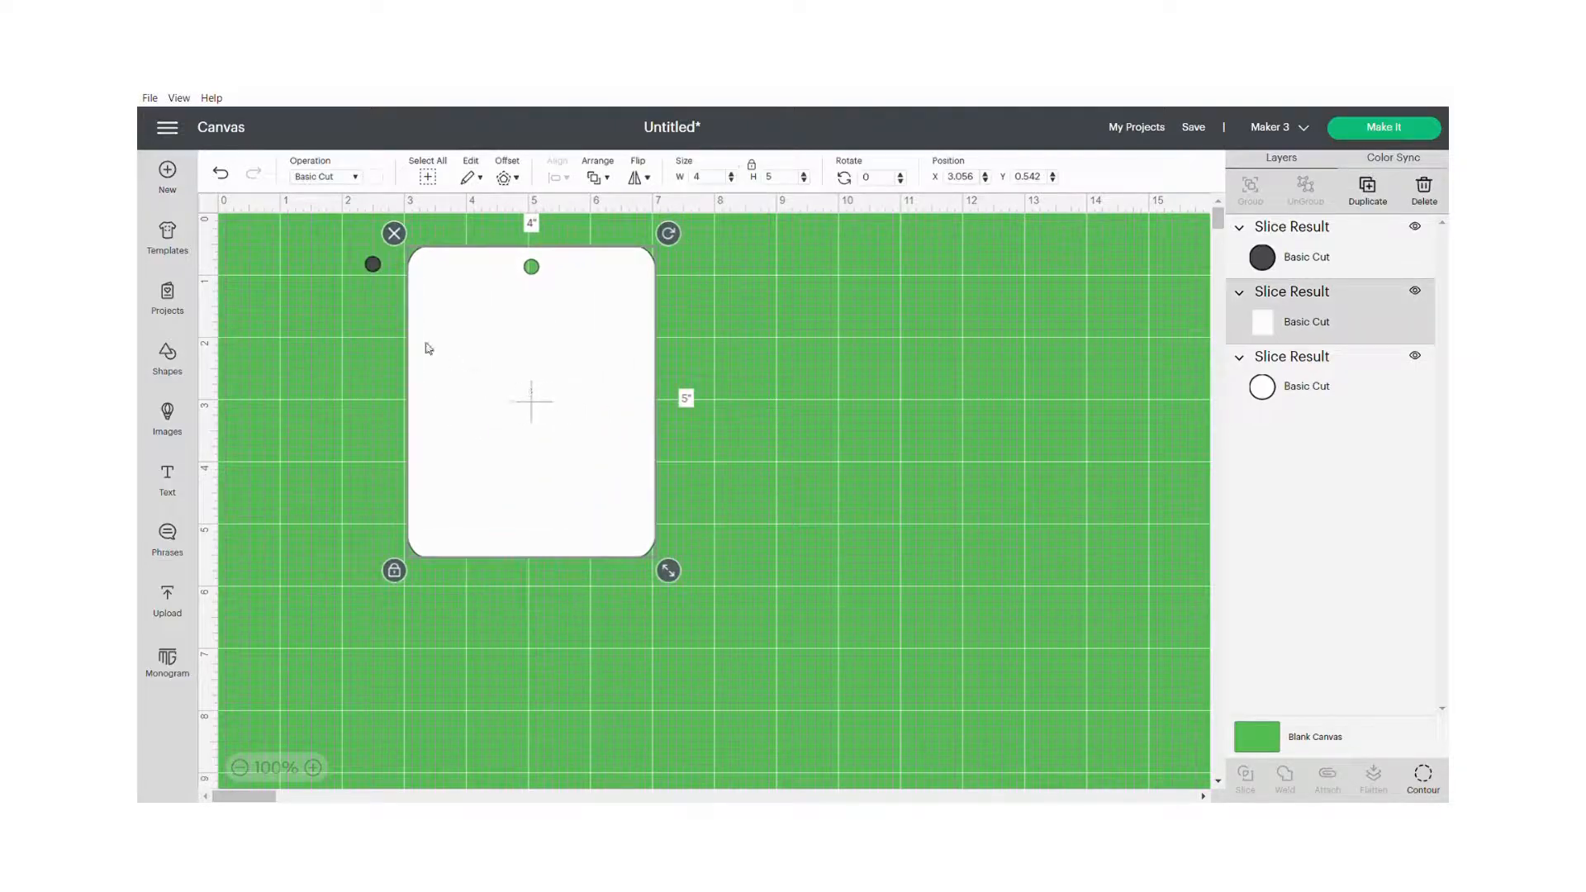
Delete the two leftover circle slices and move the card back to about X 1.26, Y 0.71 in
left_click(377, 268)
key("Delete")
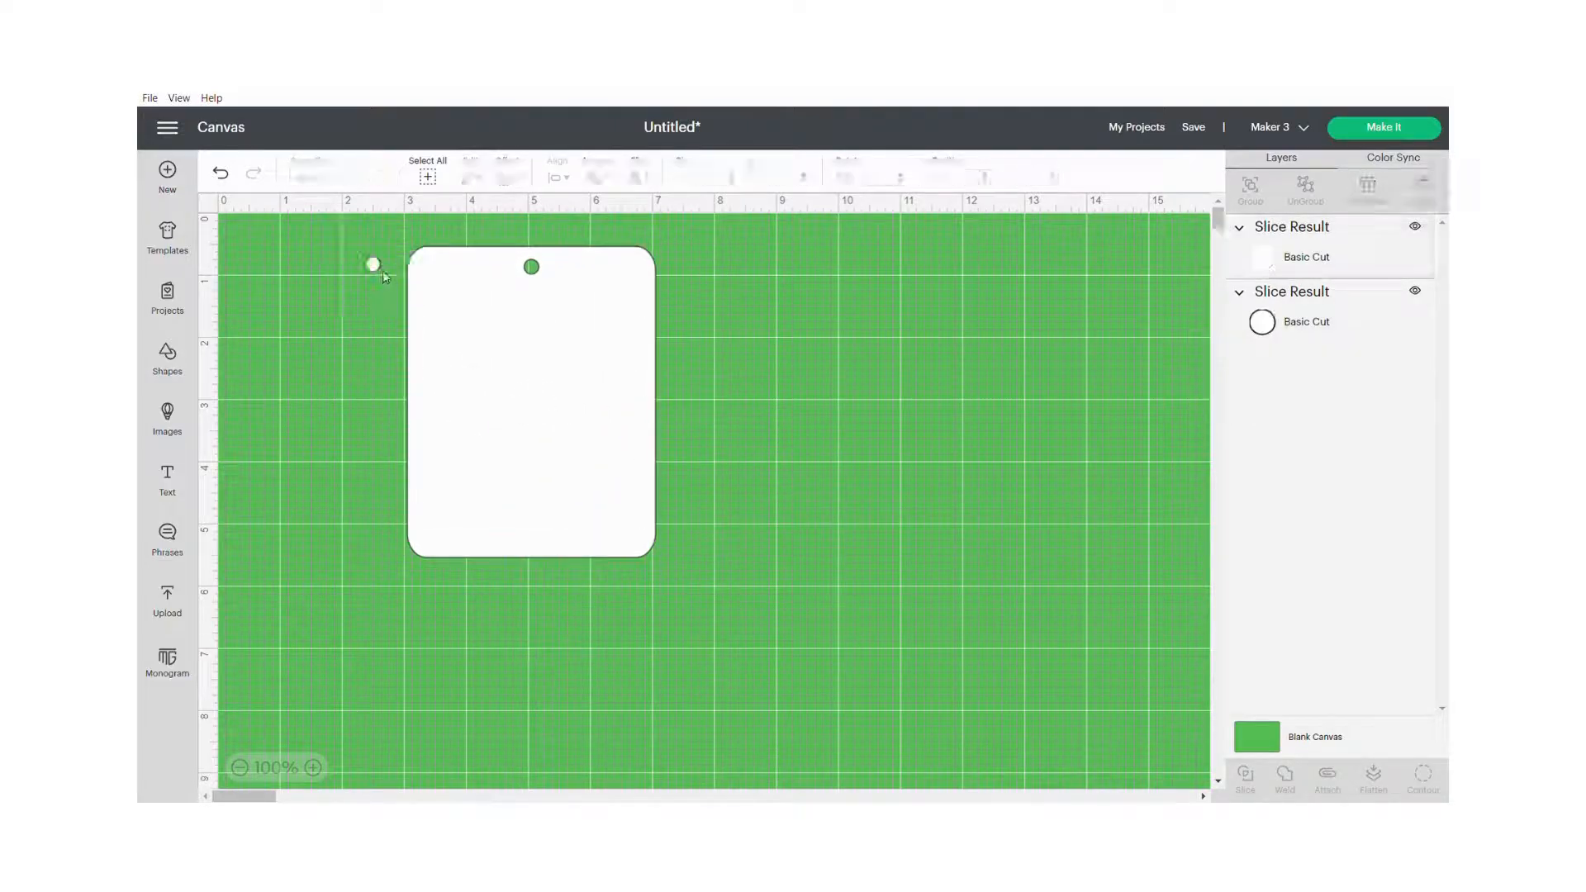
left_click(370, 262)
key("Delete")
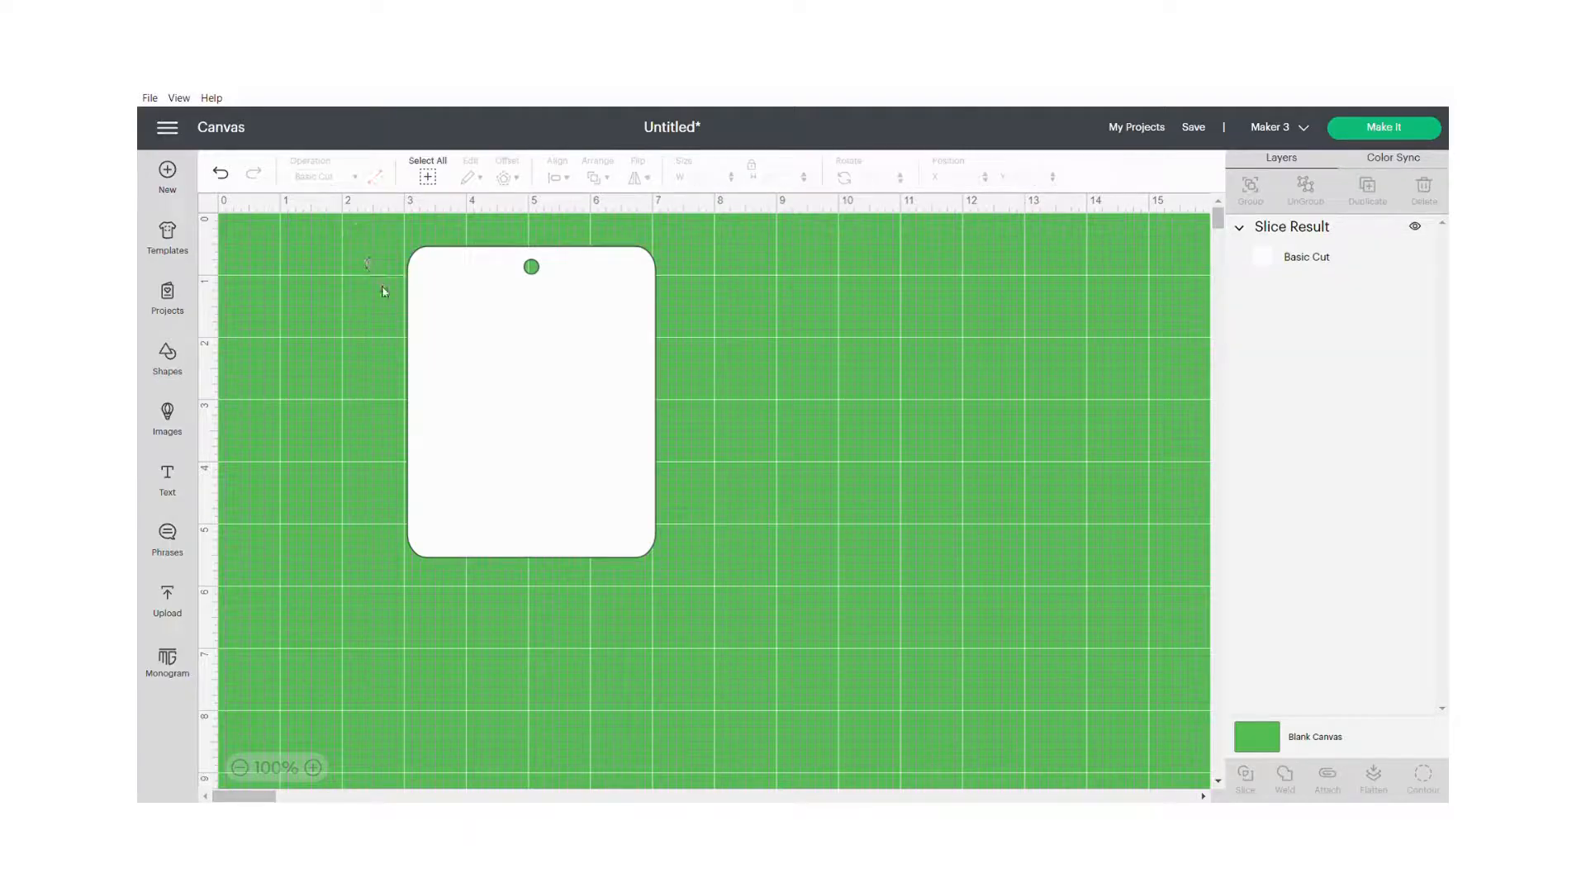
left_click_drag(534, 358, 425, 364)
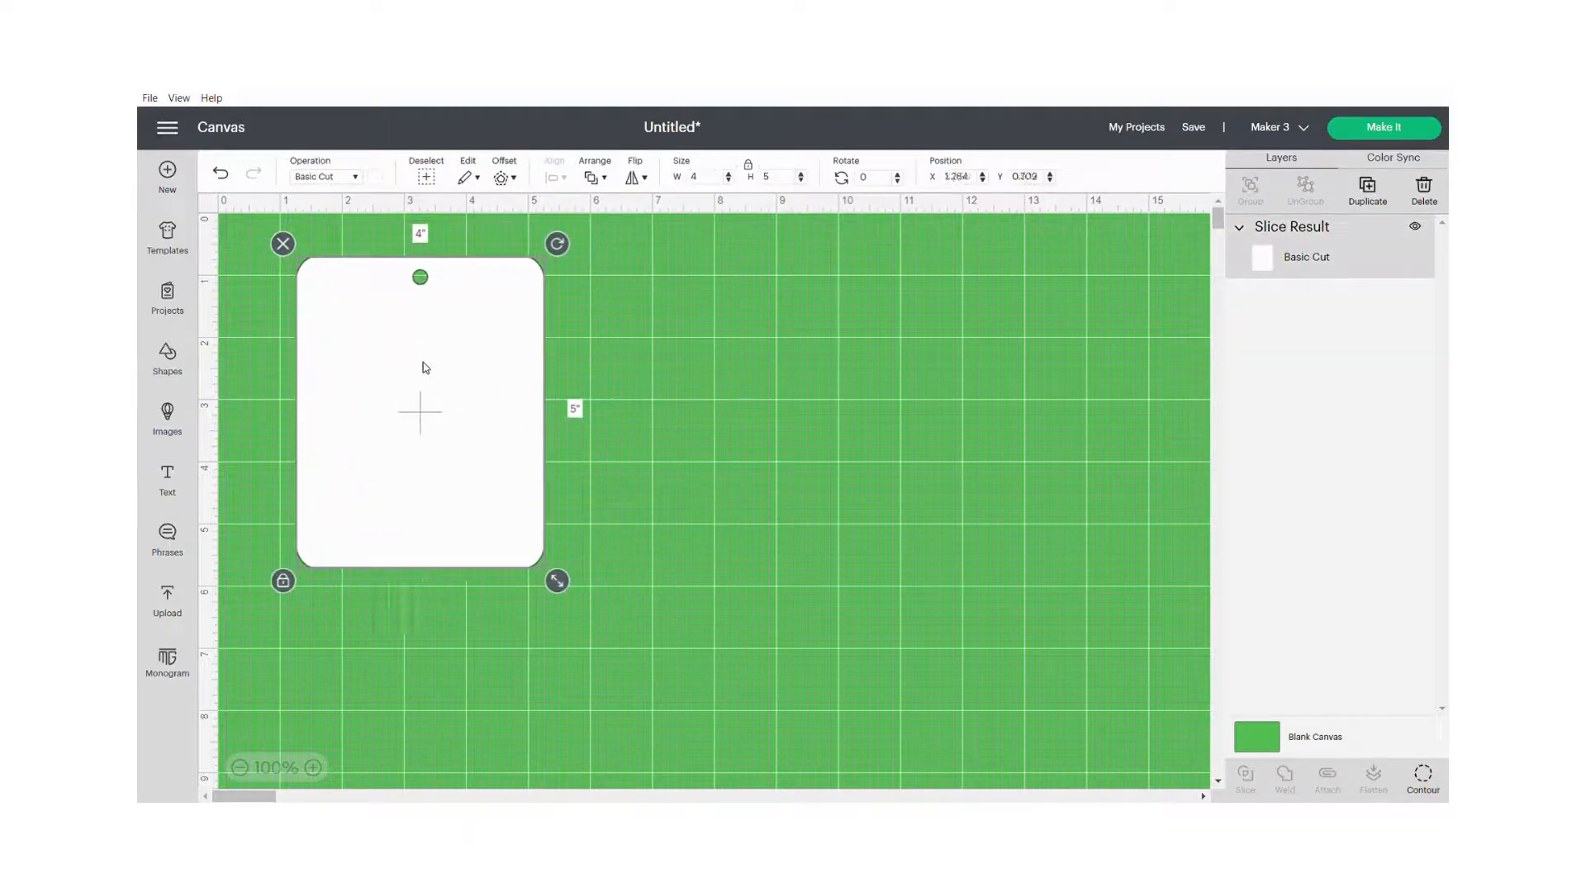
left_click(678, 402)
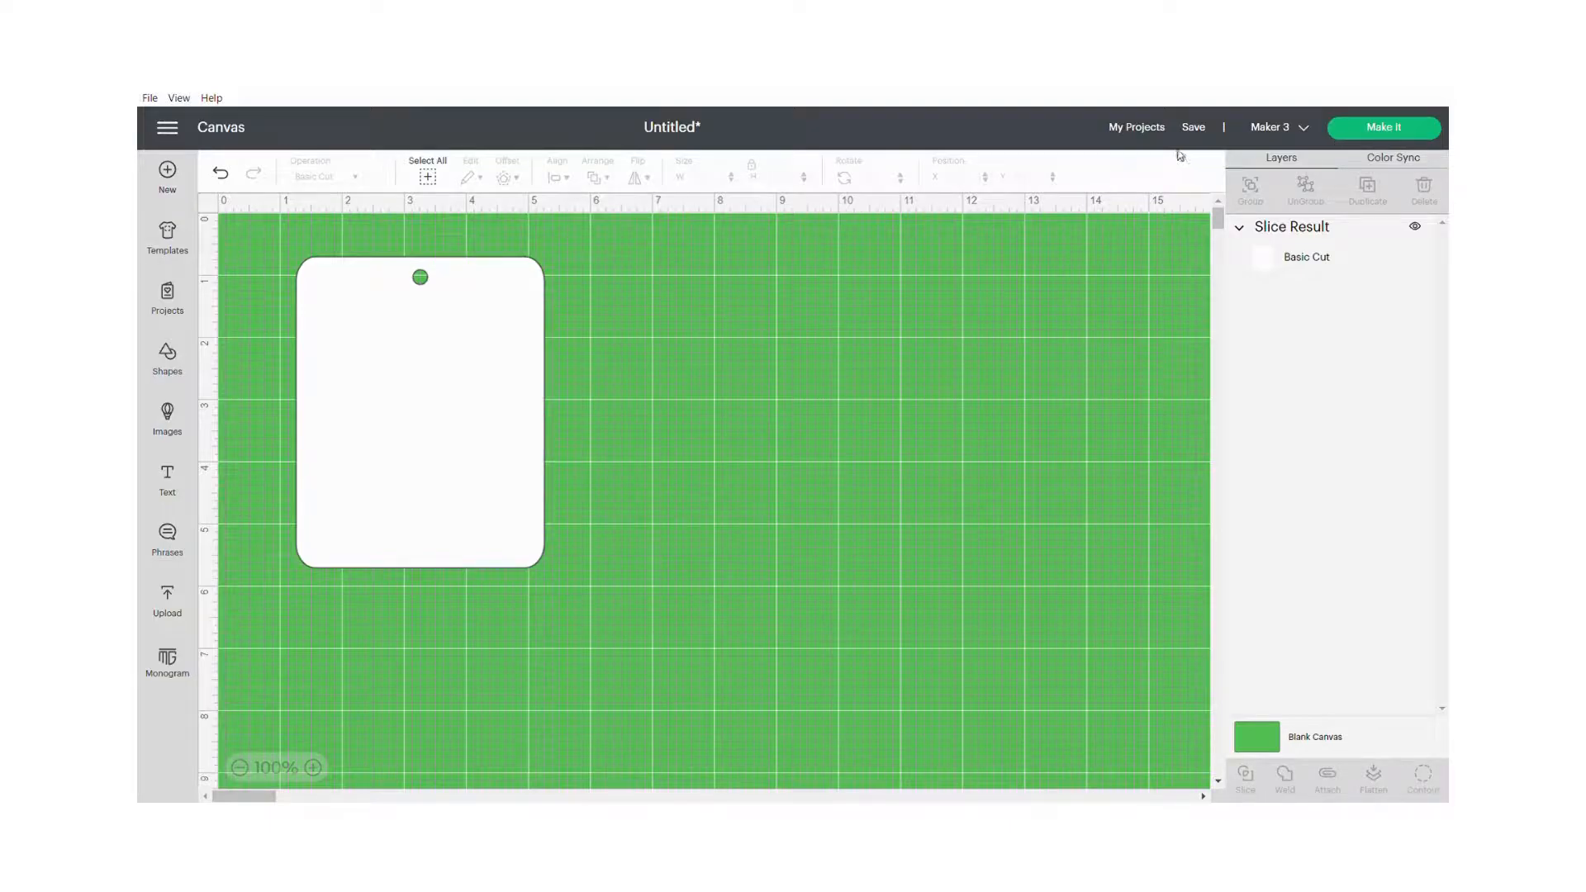
Add a rounded rectangle to the canvas and set its width to 3.4 in
left_click(185, 363)
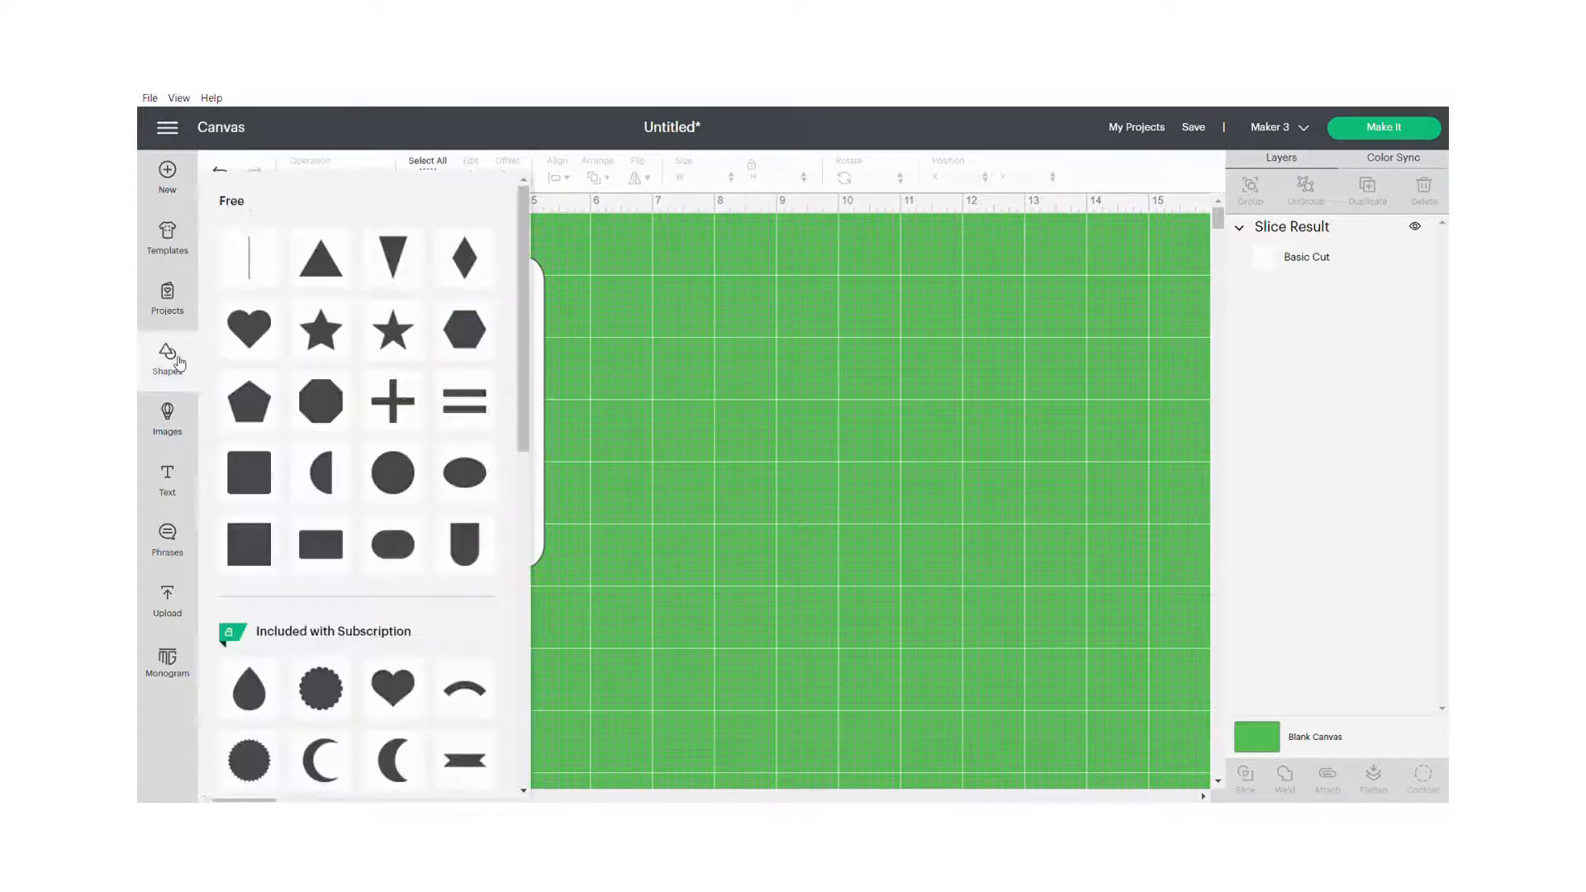
left_click(321, 545)
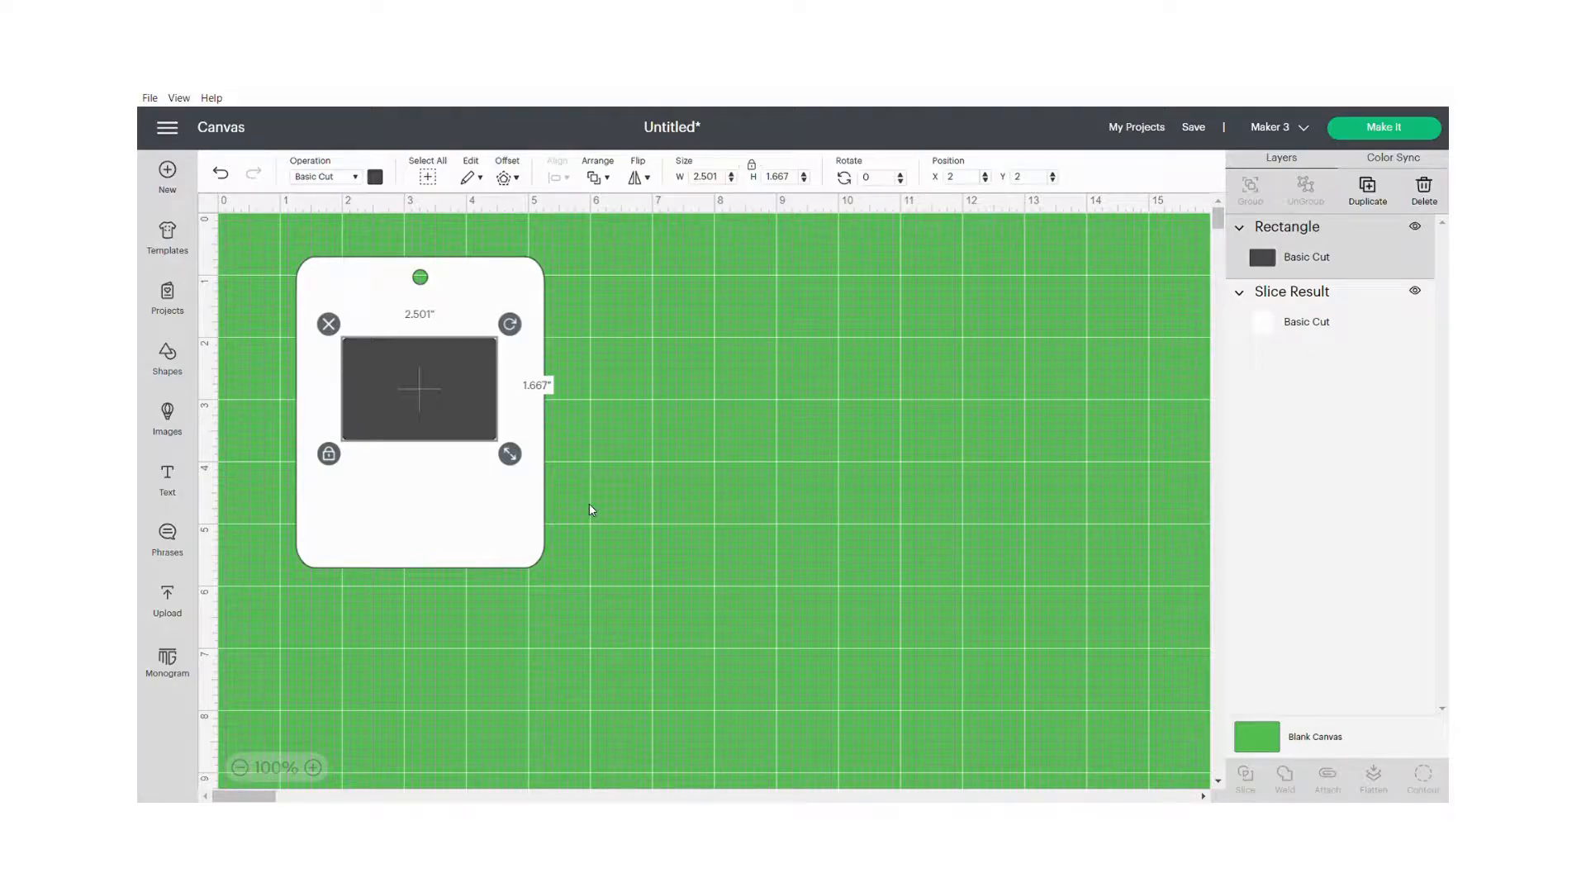
key("ctrl+z")
key("BackSpace")
key("BackSpace")
key("BackSpace")
key("BackSpace")
key("BackSpace")
key("BackSpace")
type("3.4")
Unlock the rectangle's proportions and set its height to 1 in
left_click(754, 166)
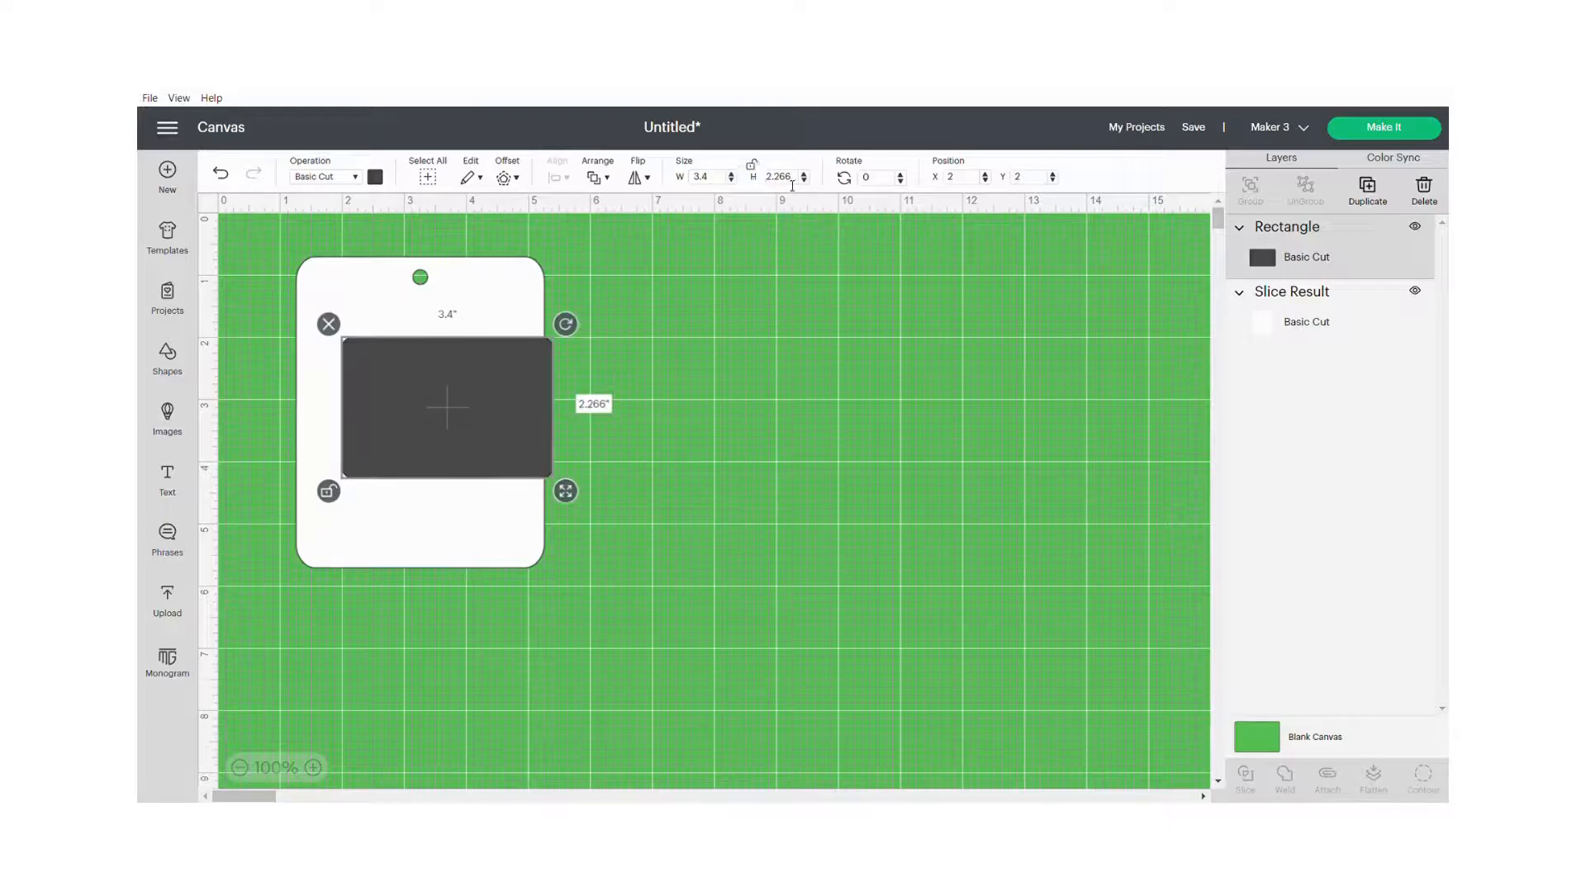
double_click(772, 177)
key("BackSpace")
type("1")
key("Return")
Move the rectangle onto the lower part of the card, at about Y 3.9 in
left_click(556, 364)
left_click_drag(502, 371, 484, 496)
left_click(639, 503)
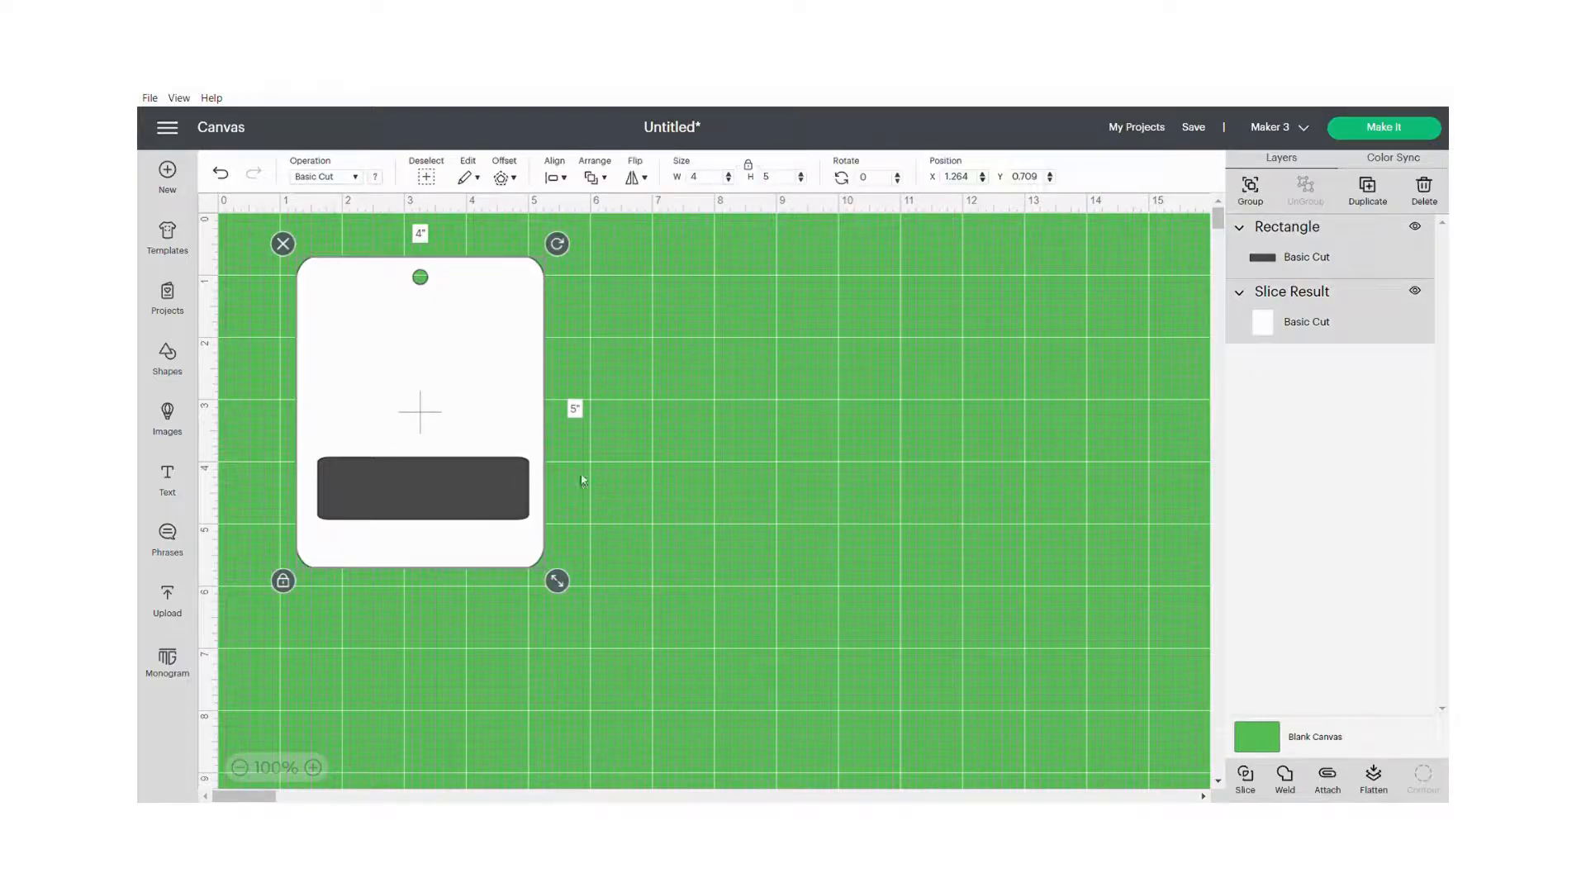
Center the selected rectangle and card horizontally with each other
left_click(563, 181)
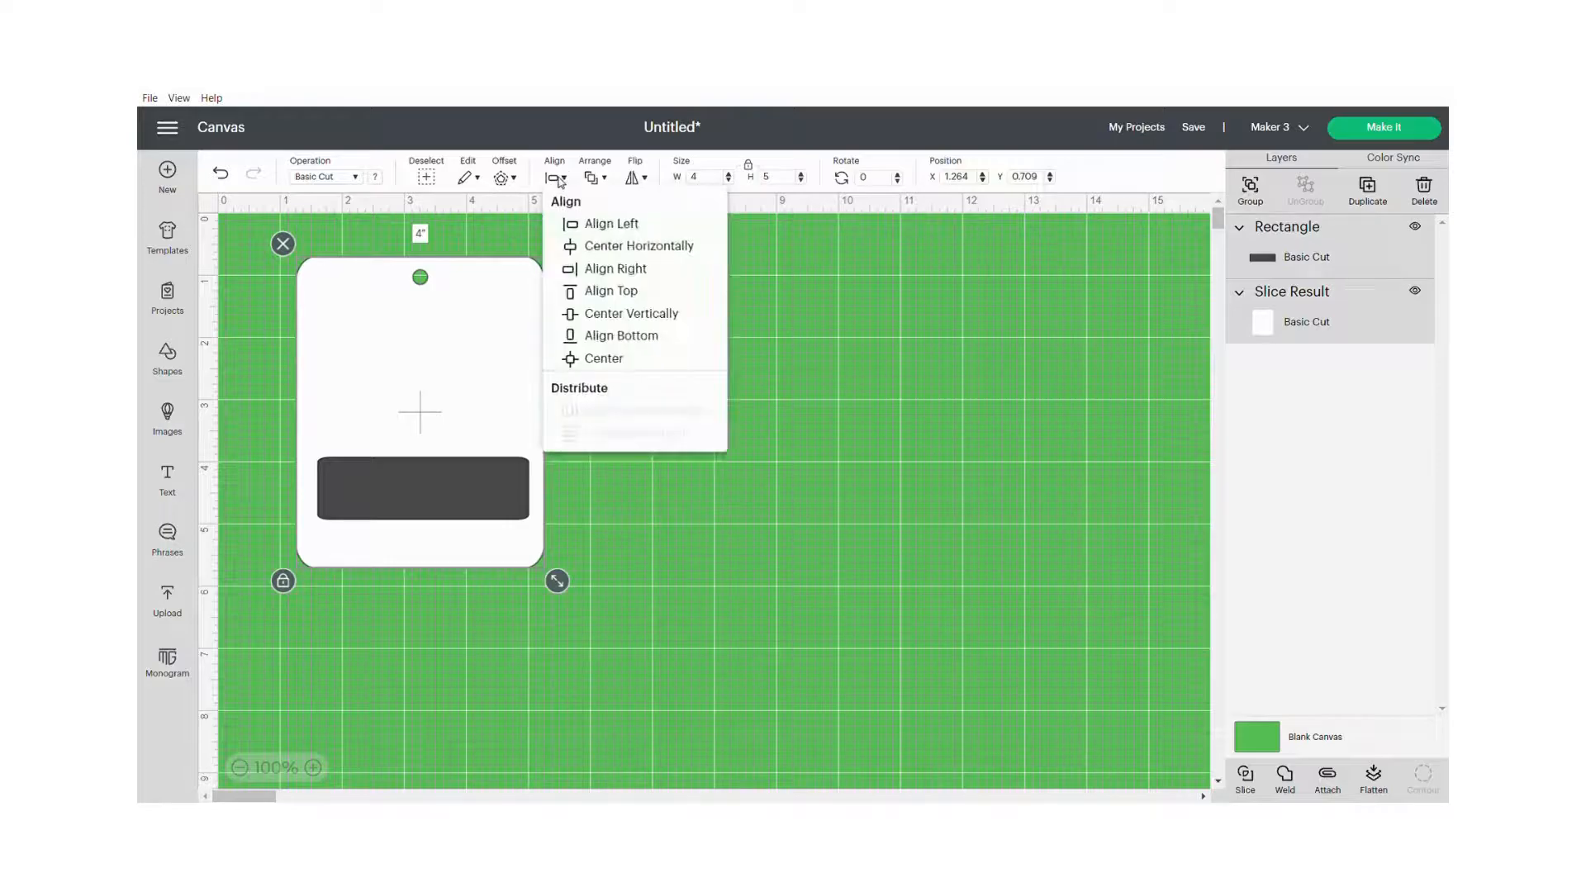
left_click(615, 242)
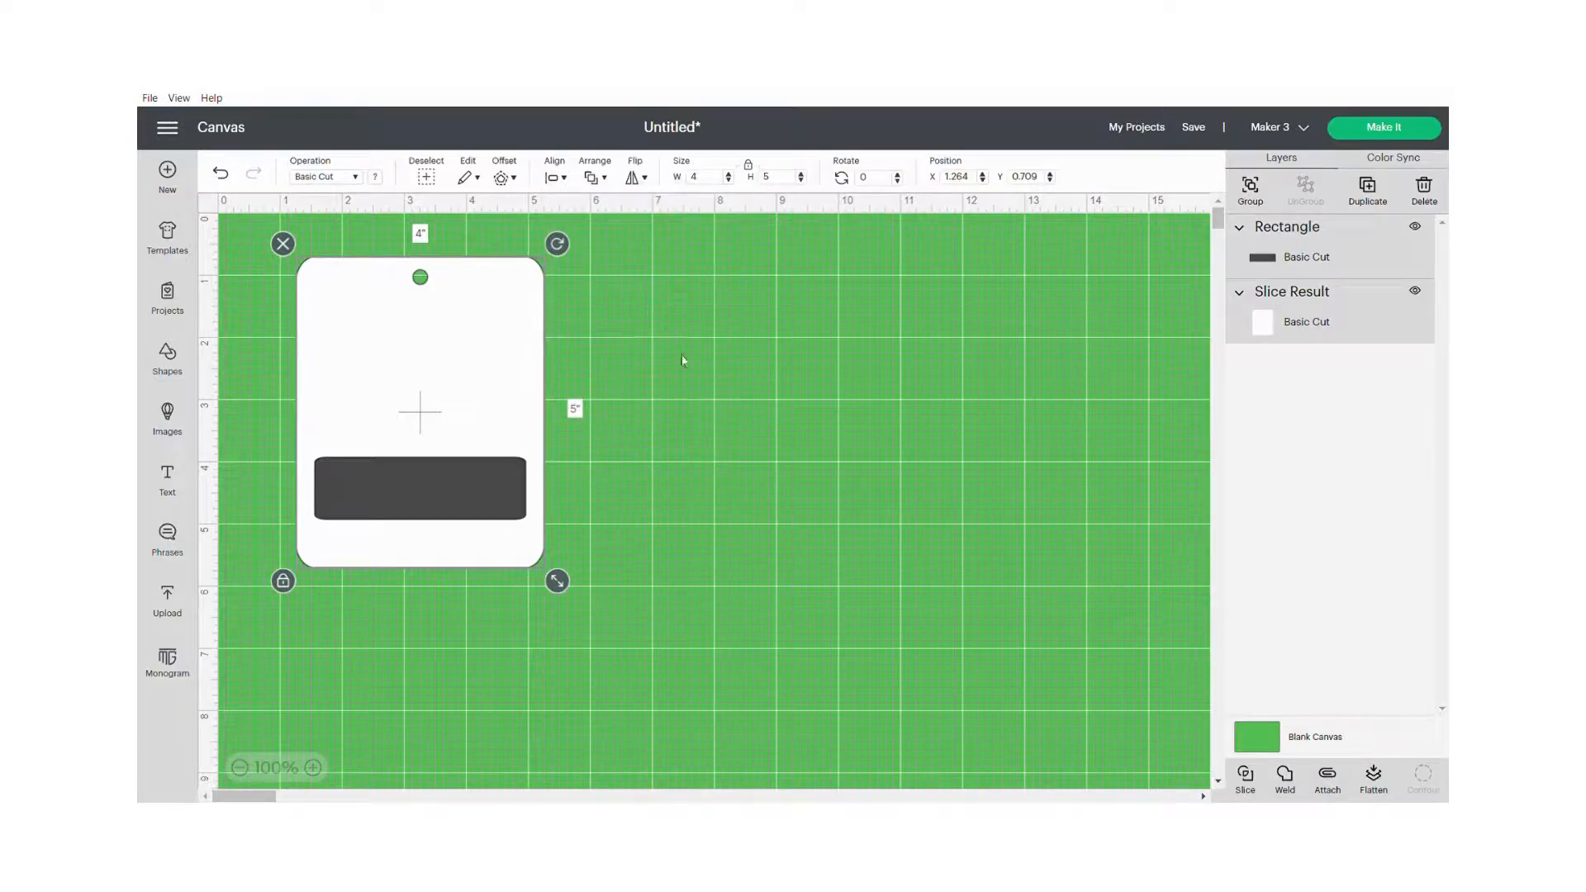
left_click(703, 394)
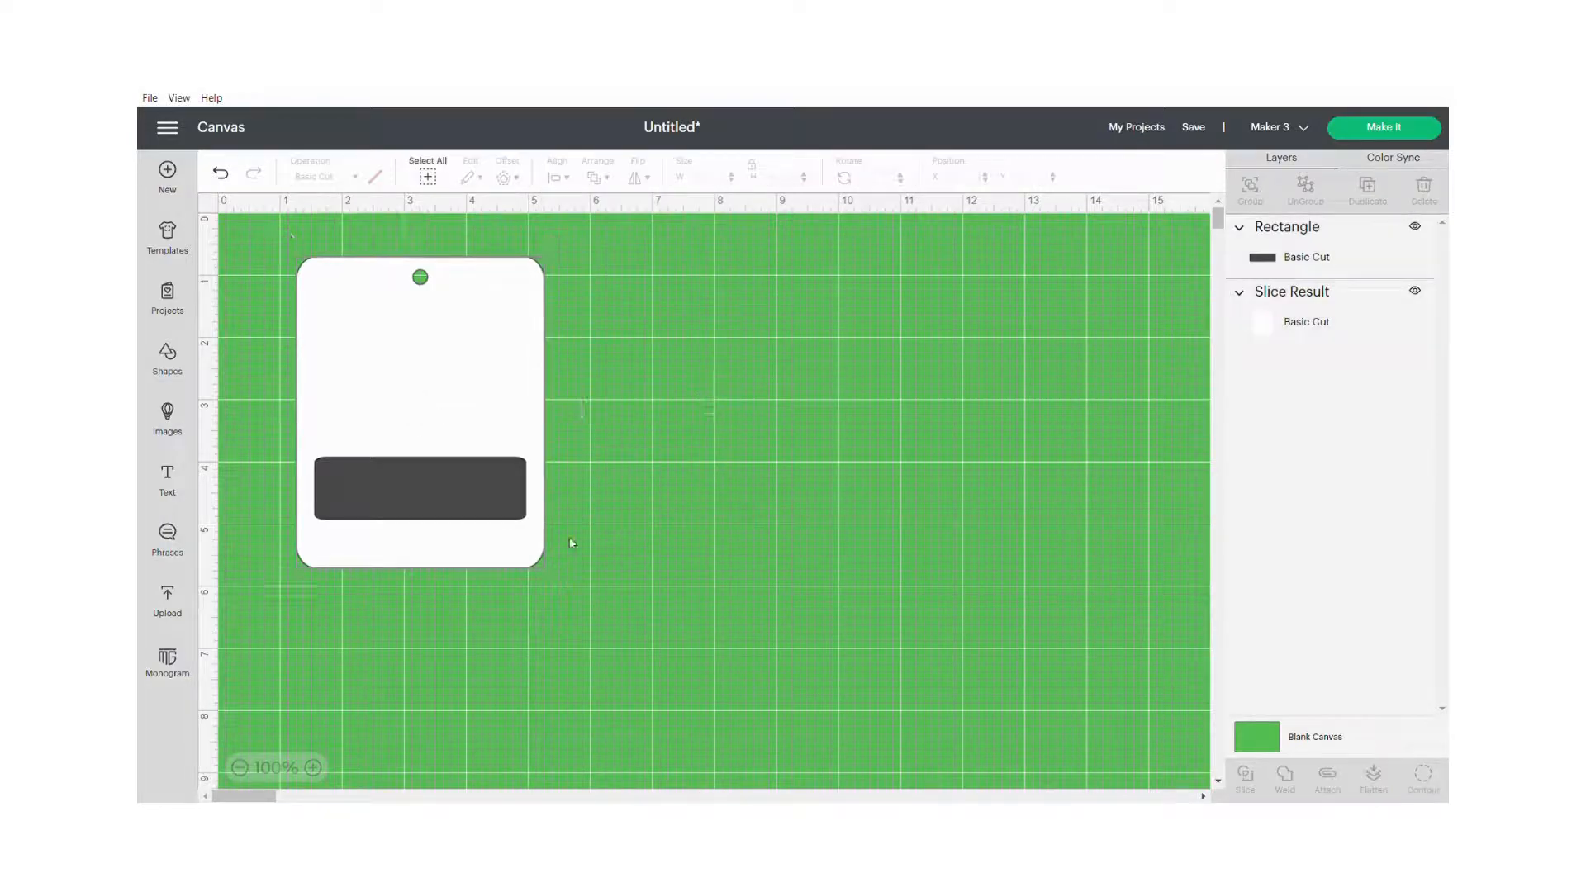
Change the material color of the dark rounded rectangle on the card to blue
left_click(437, 494)
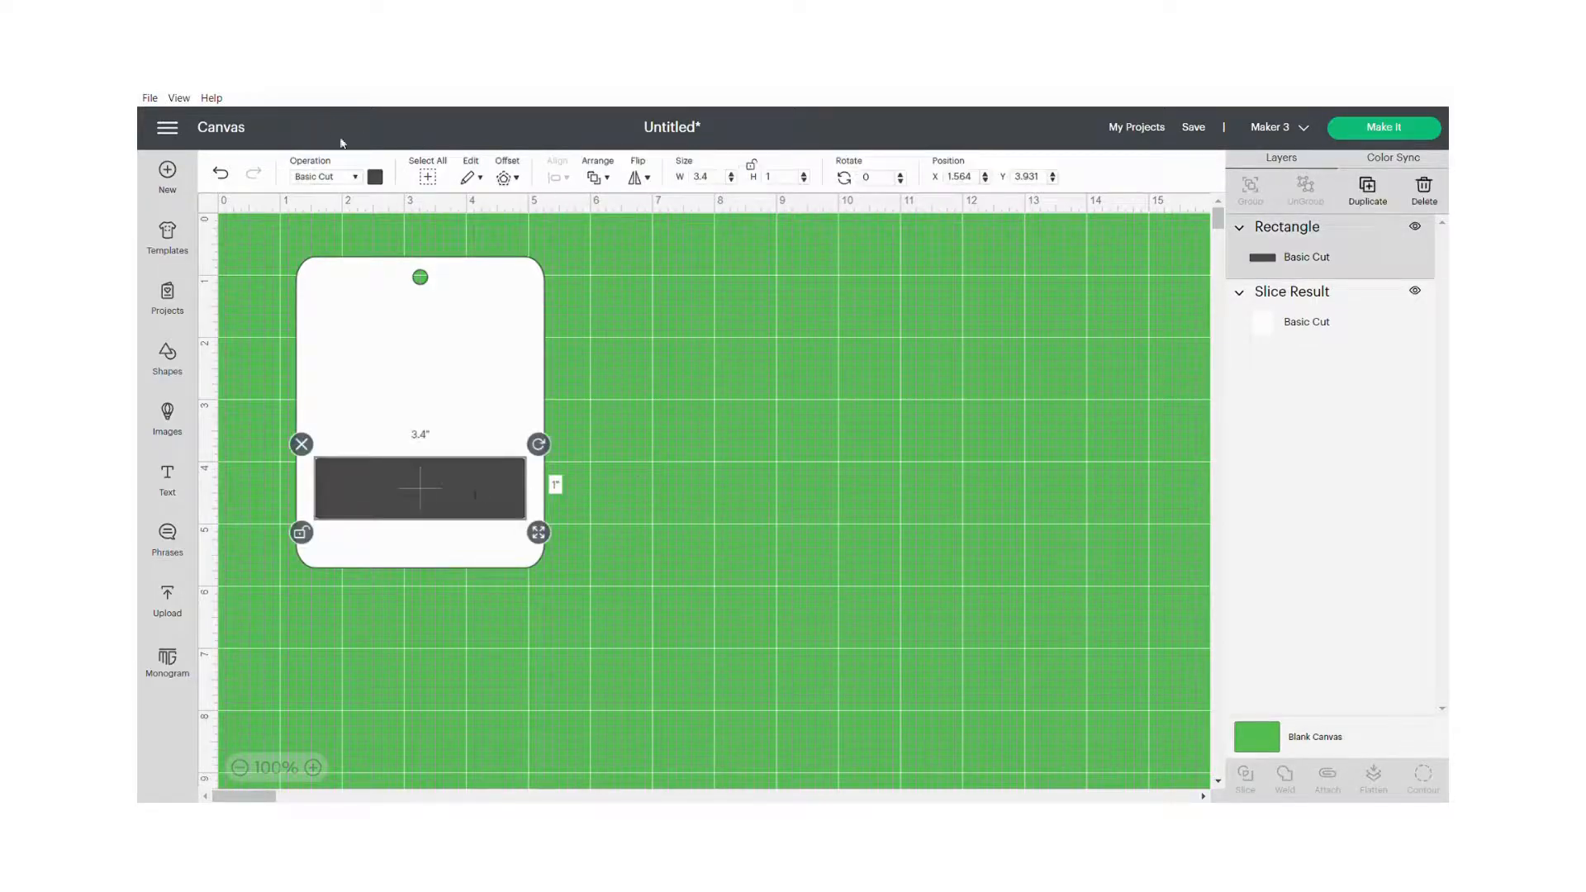
left_click(376, 176)
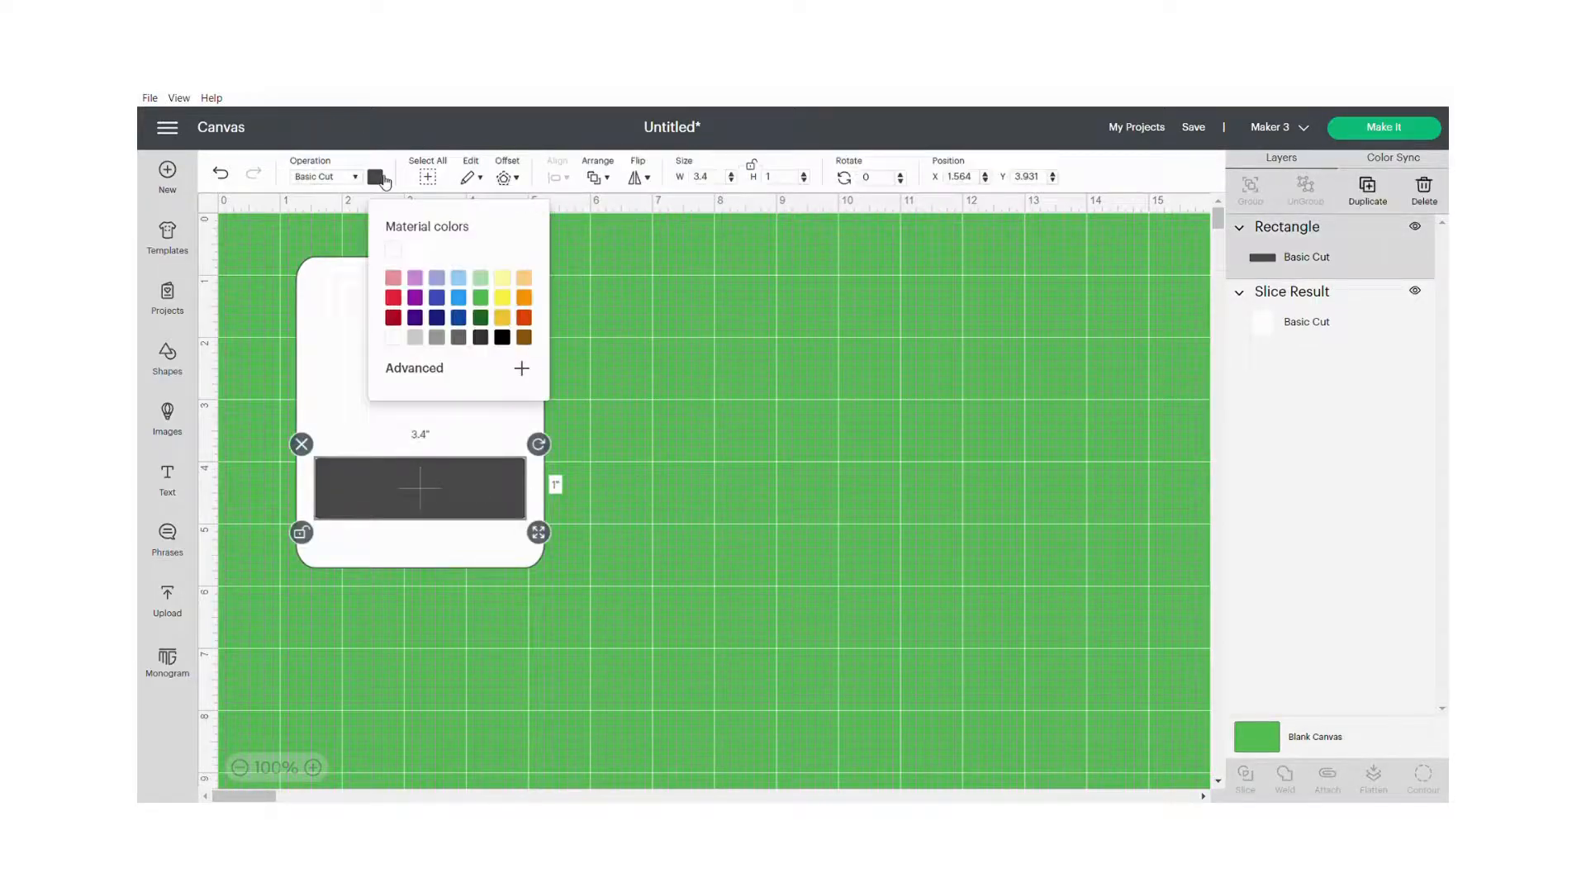
left_click(438, 299)
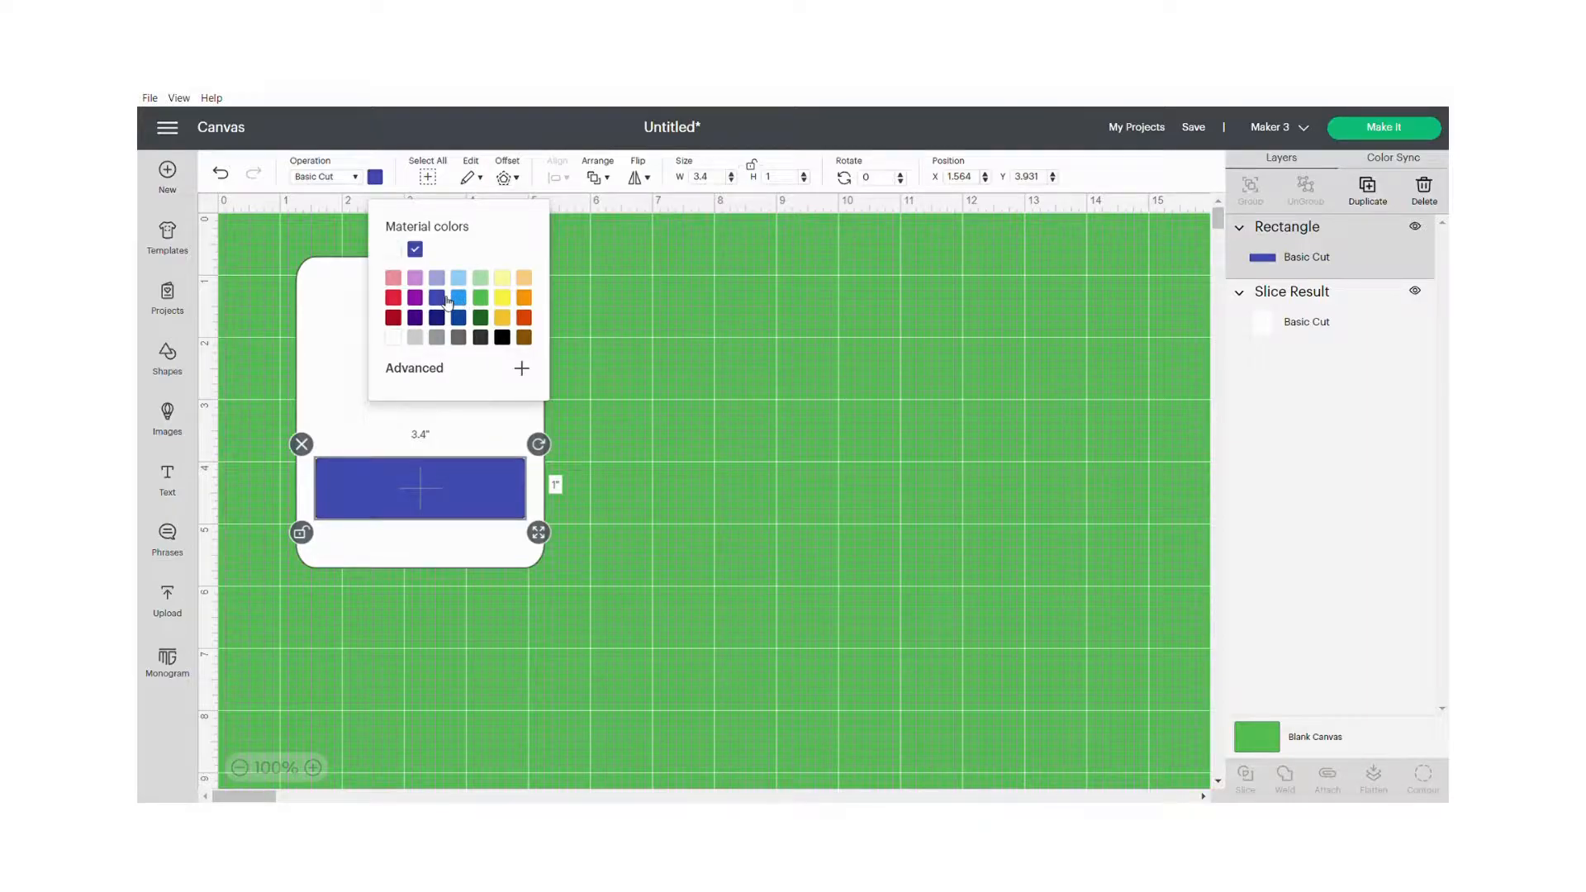
left_click(675, 376)
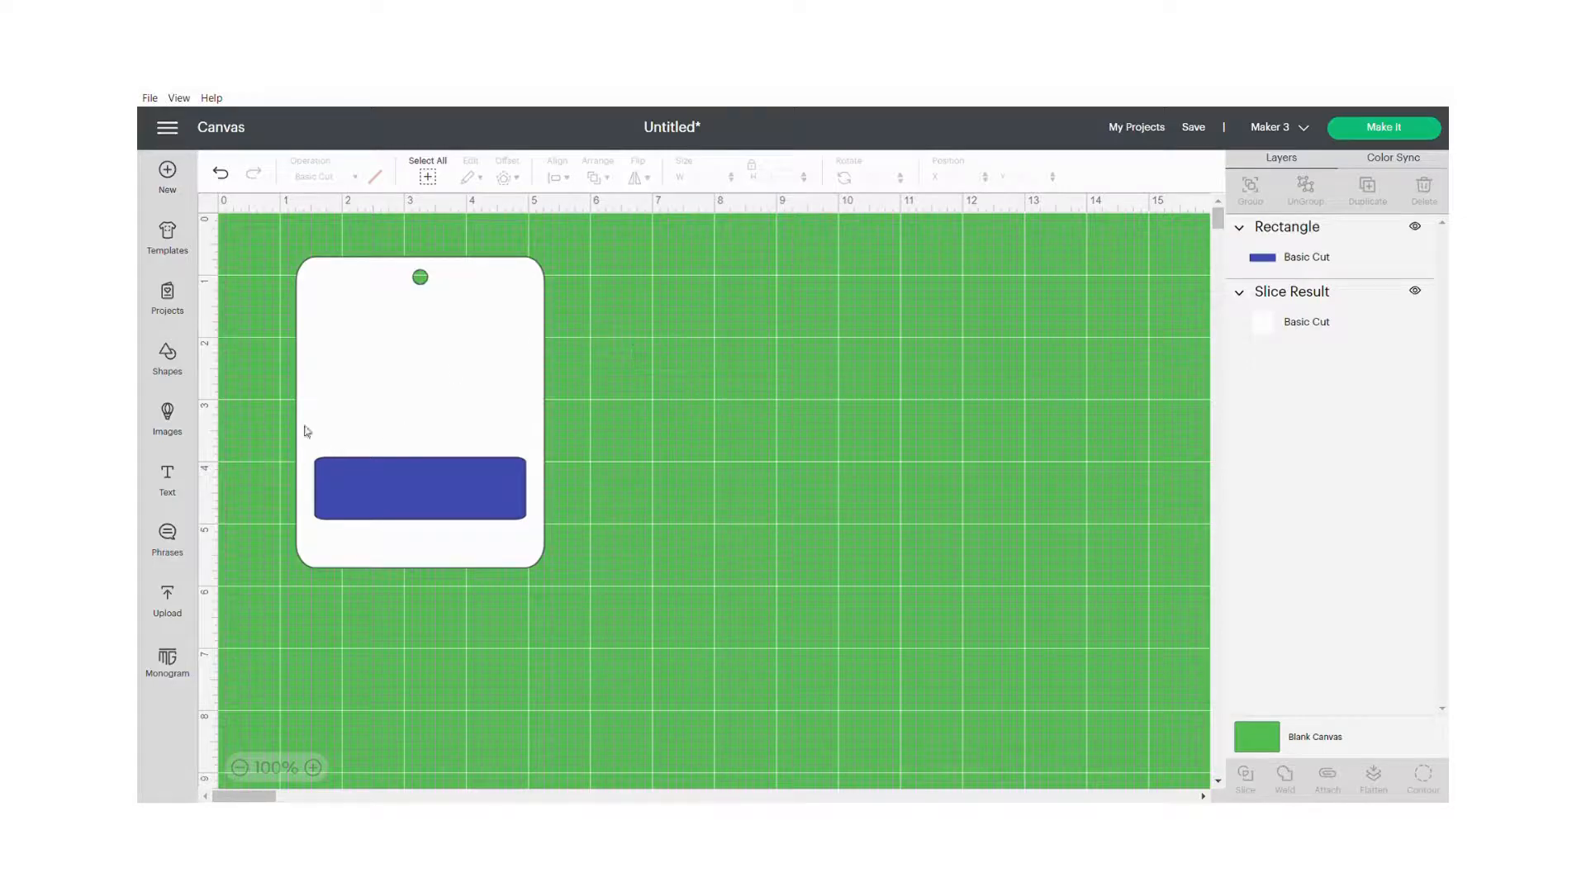
Add the sun-shaped badge from the subscription shapes, shrink it to about 0.7 in and place it in the card's upper right corner
left_click(169, 360)
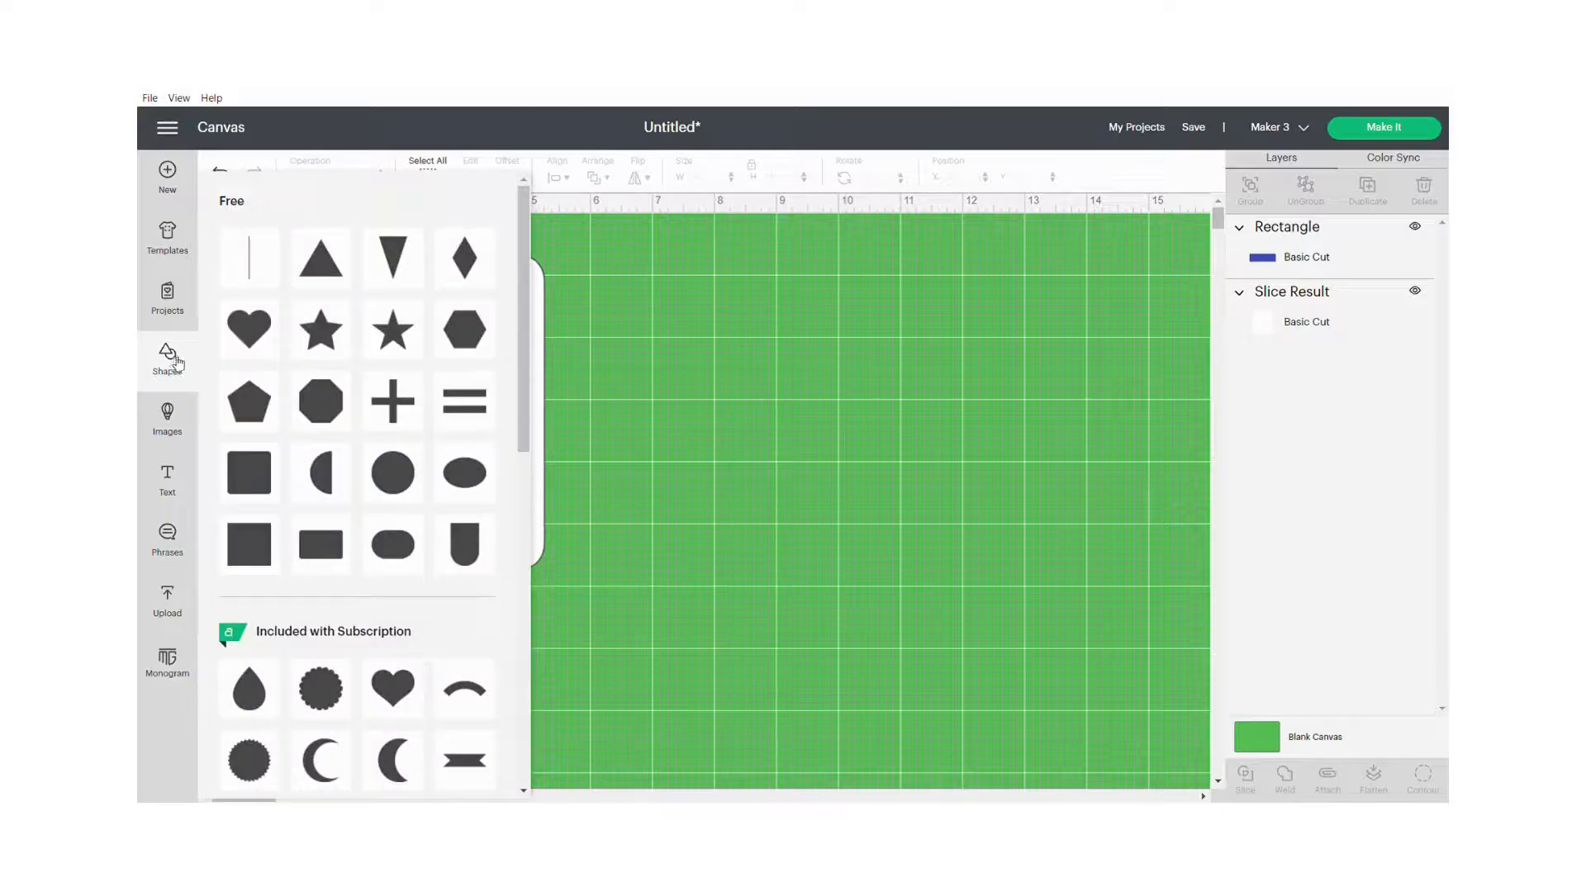
scroll(453, 407, "down", 1)
scroll(454, 408, "down", 2)
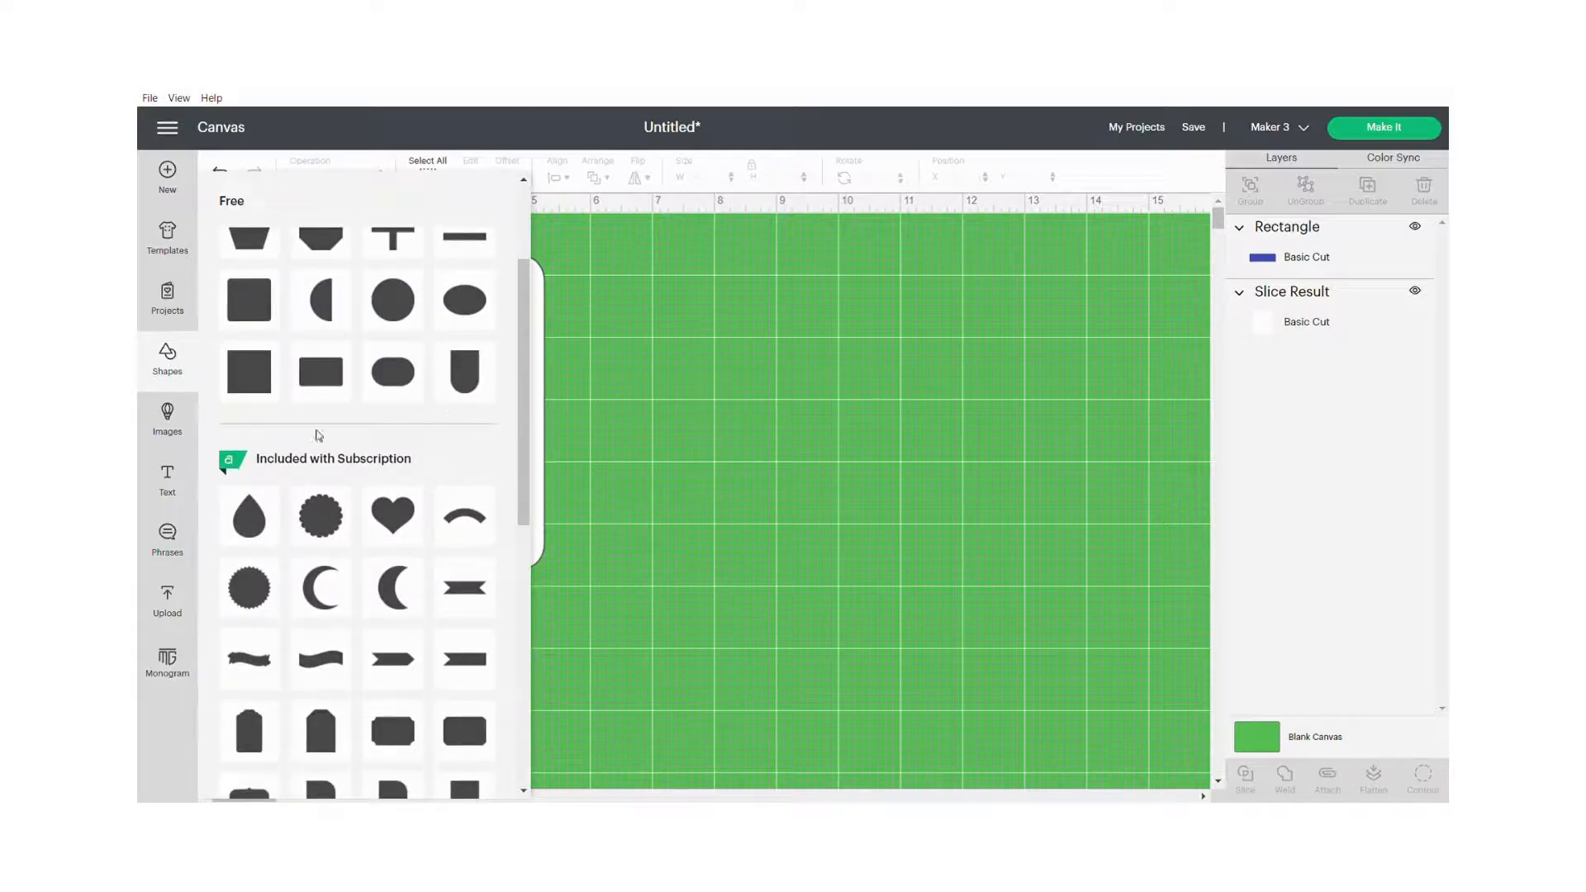
left_click(258, 584)
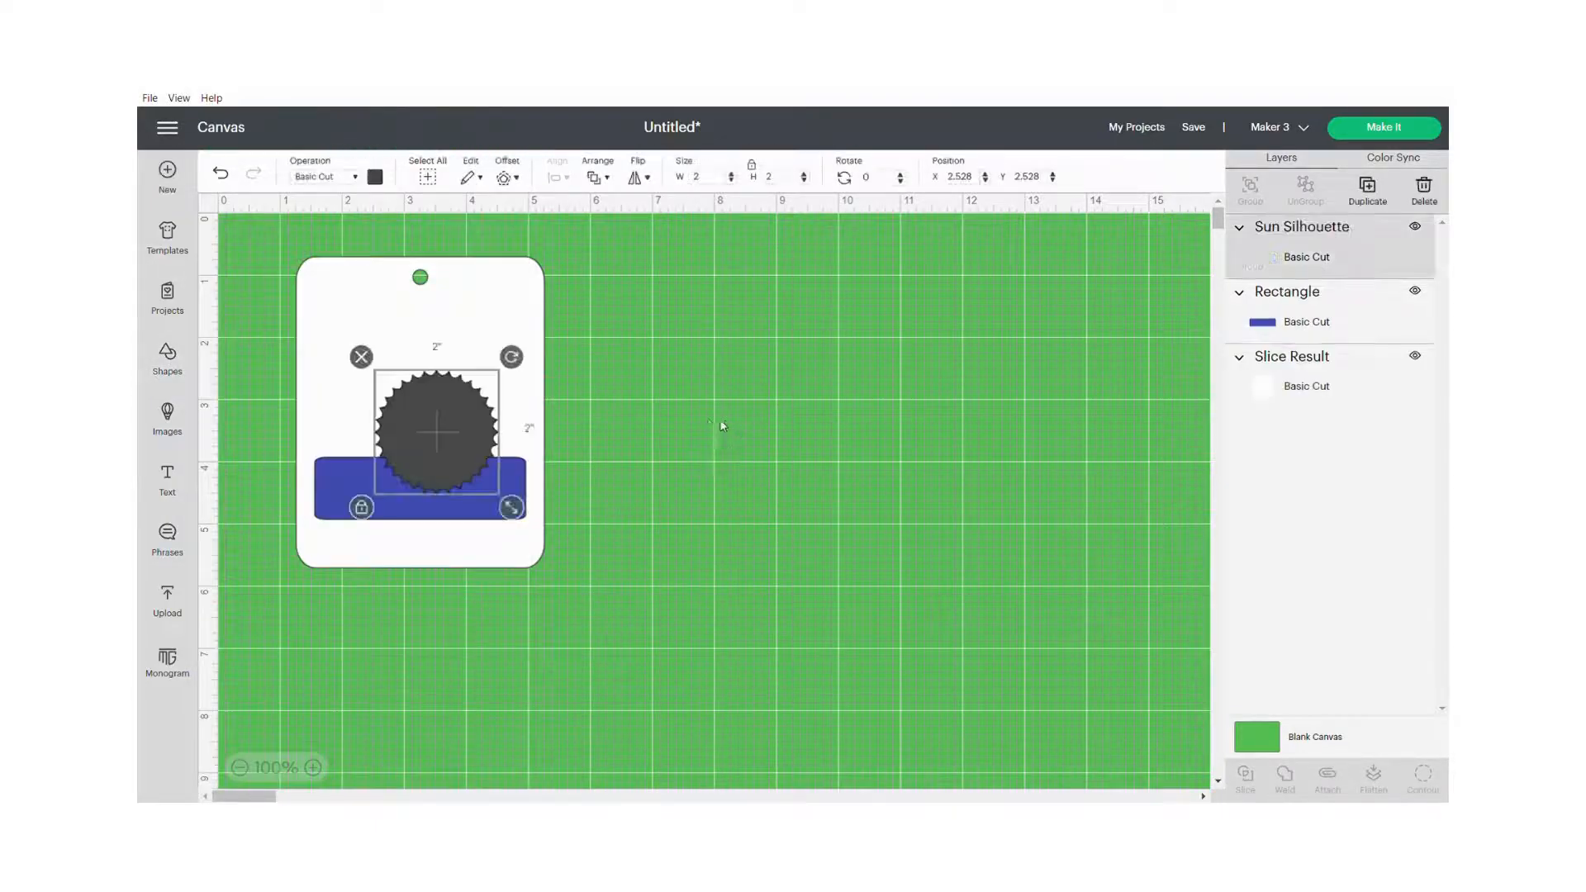
left_click_drag(453, 423, 672, 395)
left_click_drag(718, 484, 526, 288)
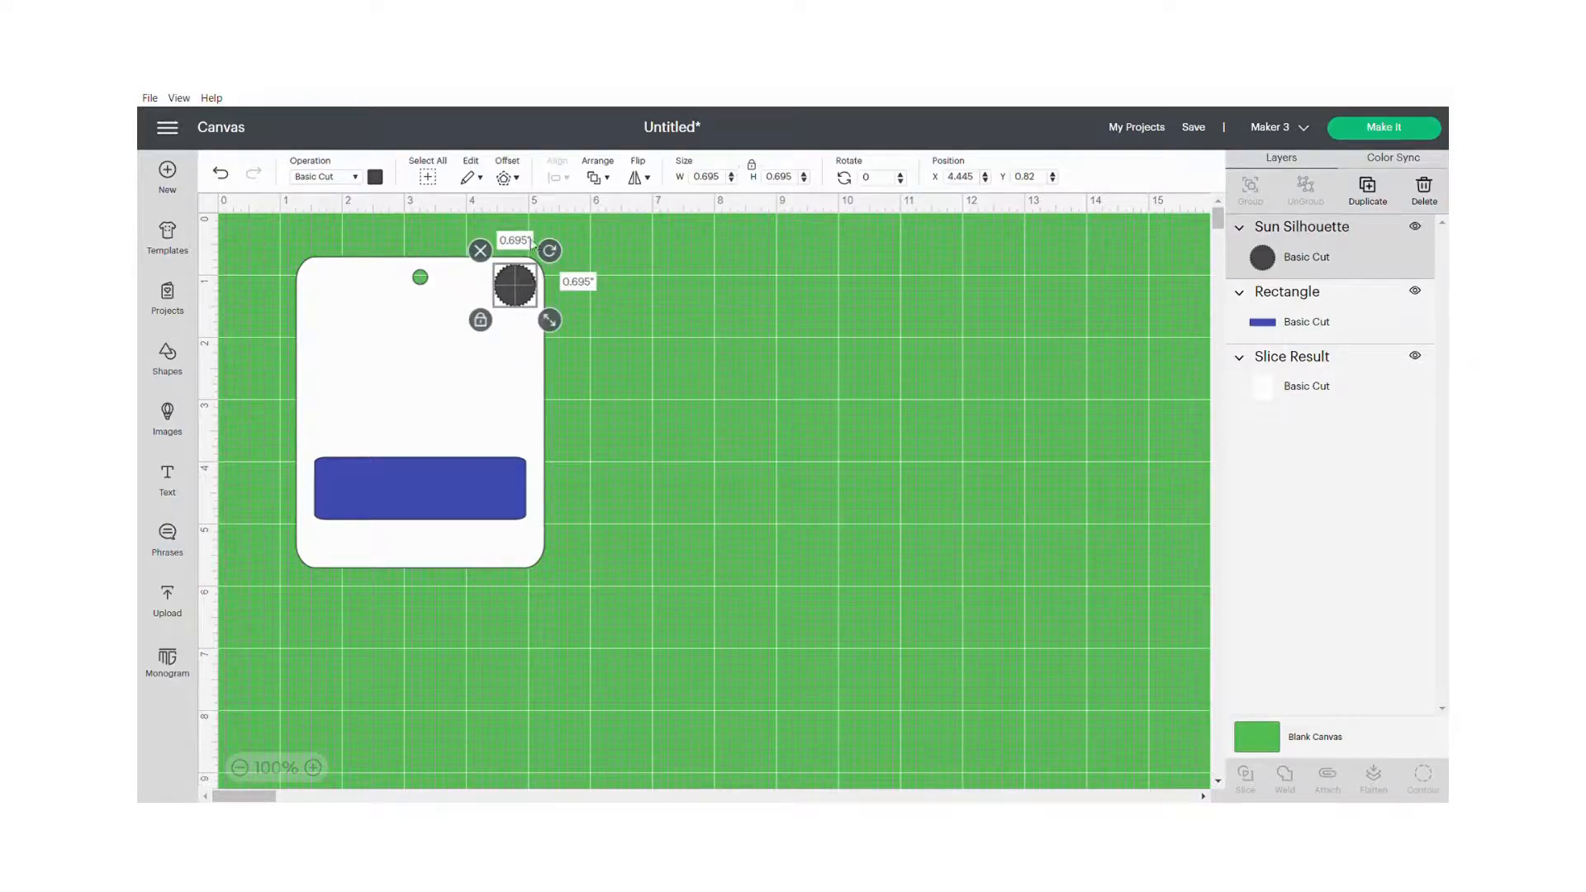
Change the badge's material color to dark red
left_click(377, 177)
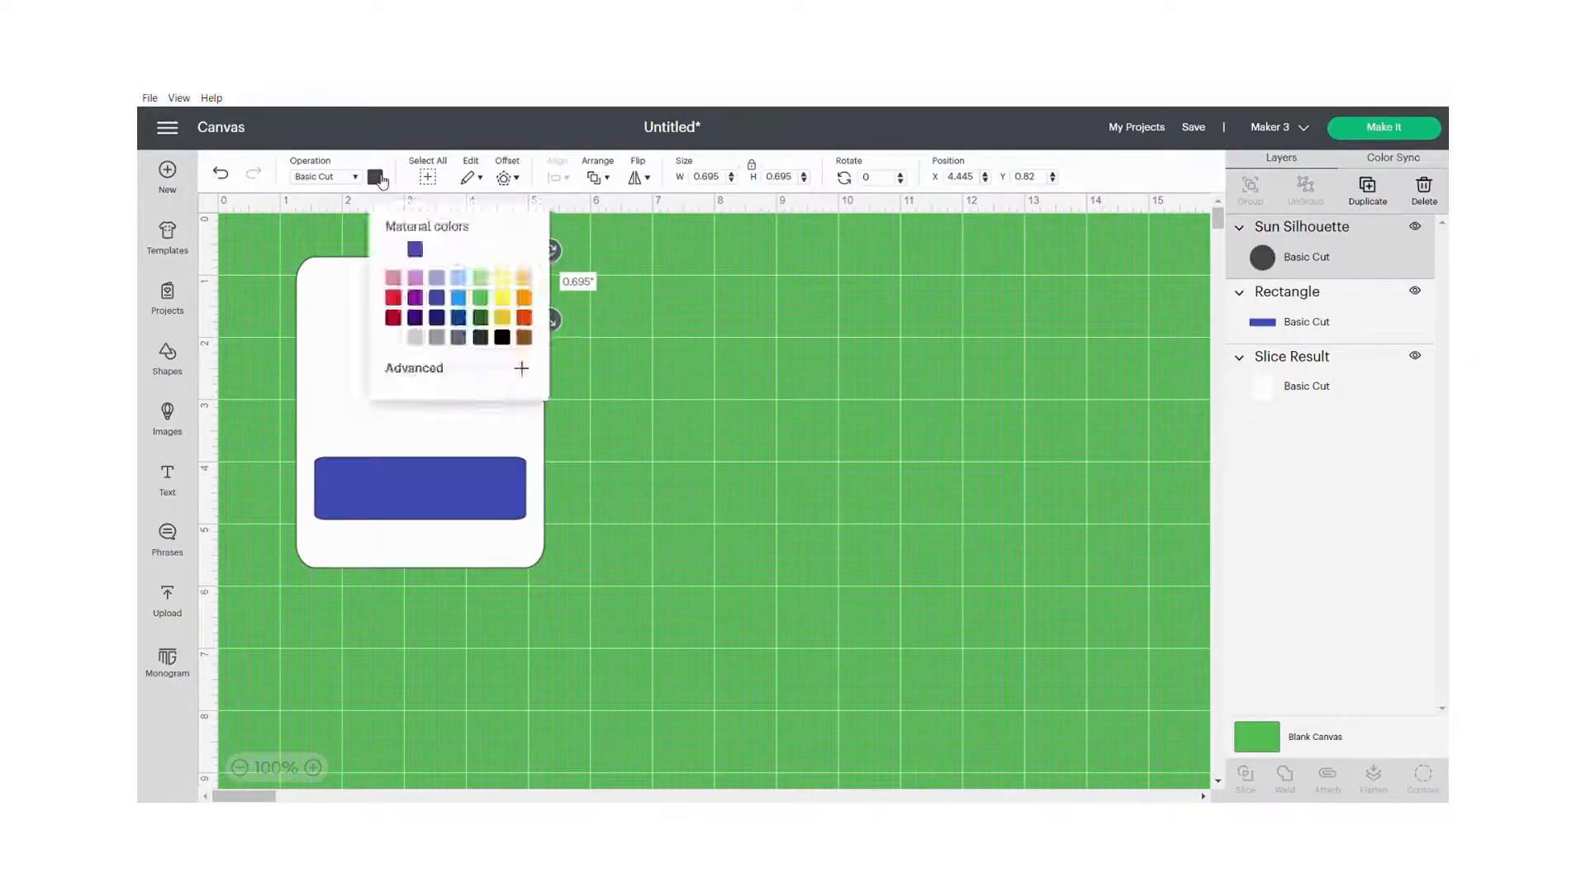
left_click(395, 318)
left_click(682, 372)
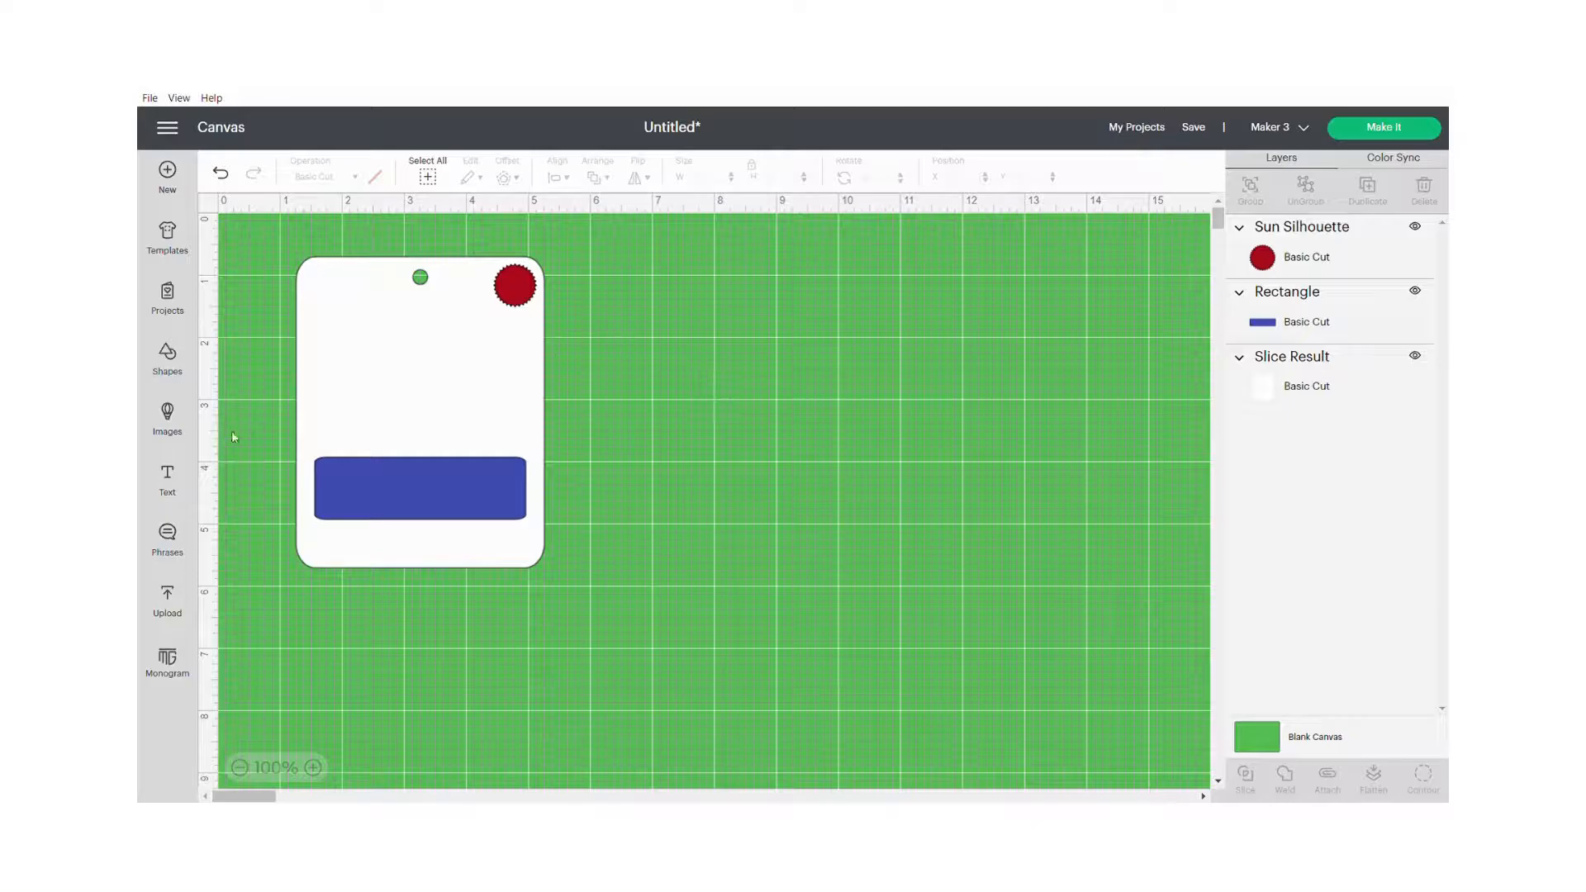
Add a text object reading "$20" to the canvas
left_click(170, 483)
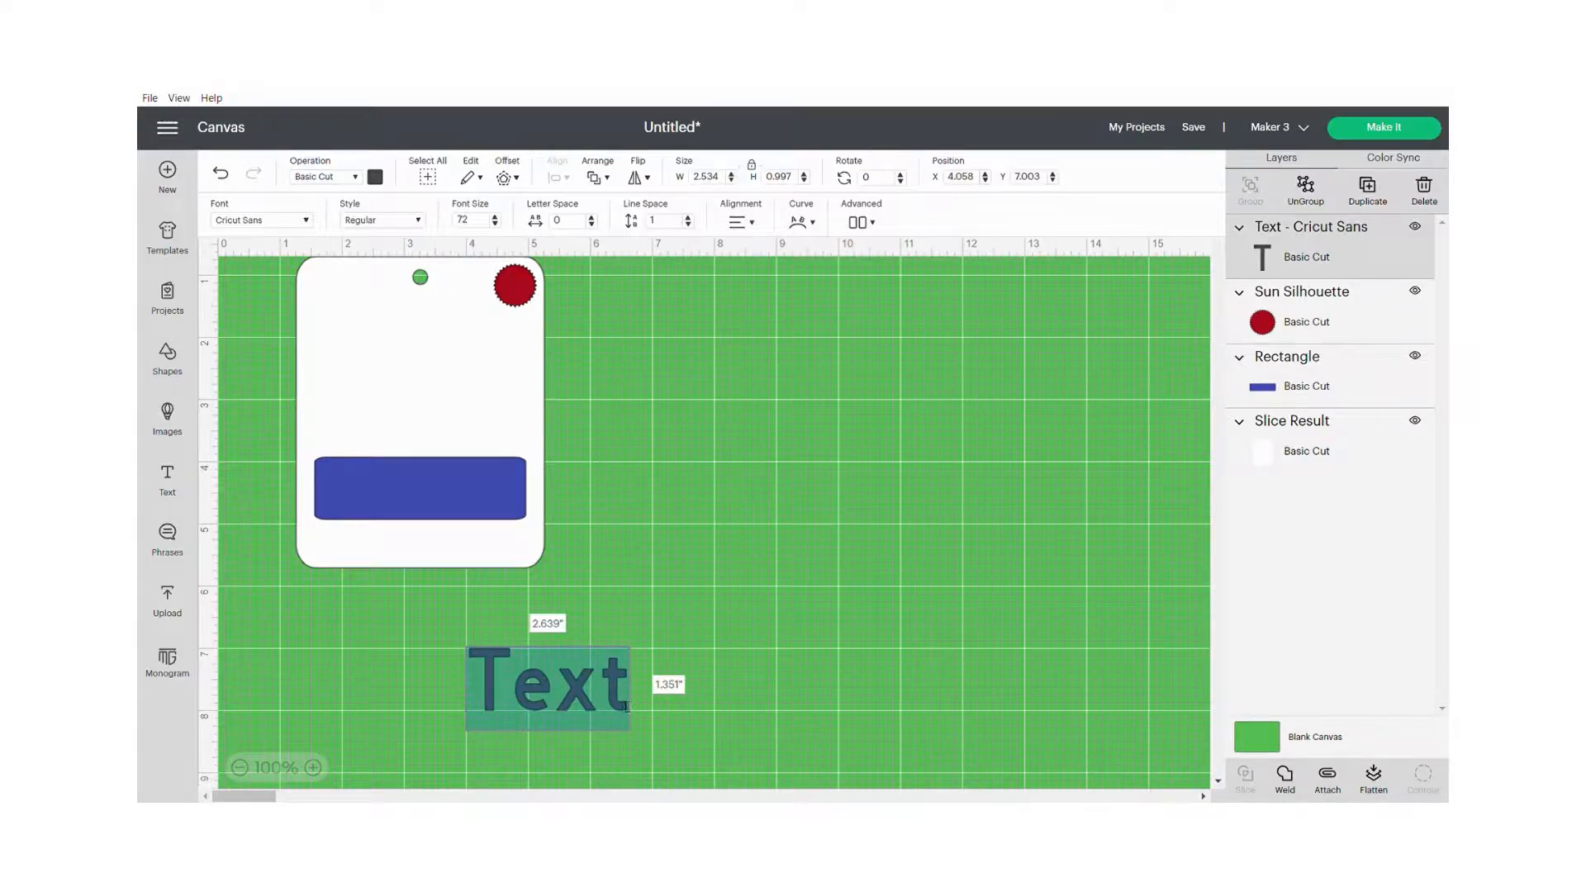
key("BackSpace")
type("$20")
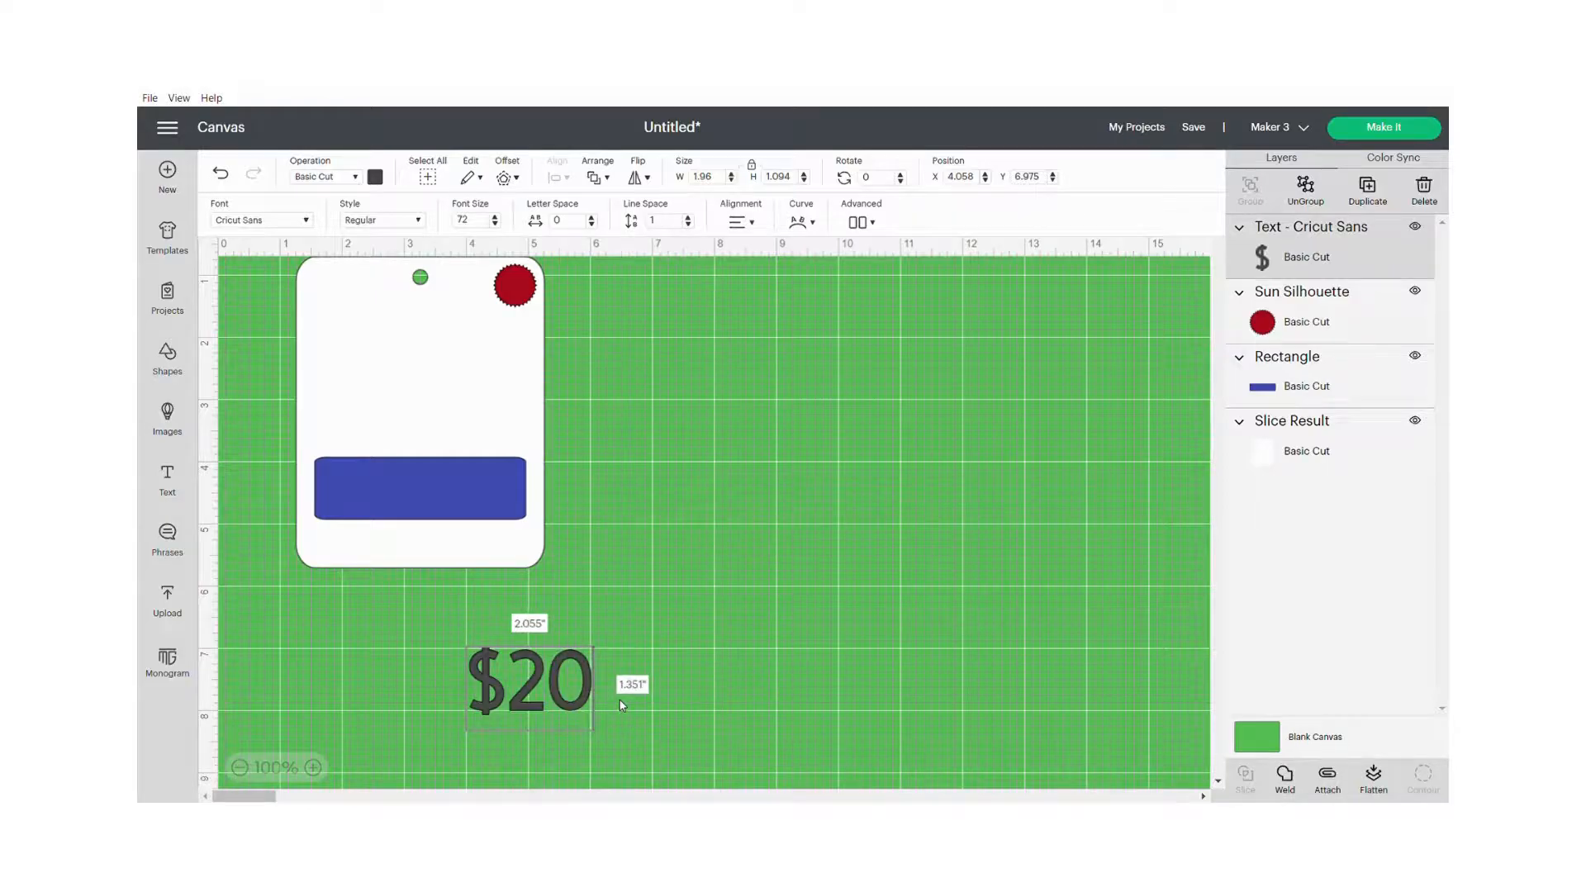
Set the "$20" text's font to Authentic Stencil Com and shrink the text to about 0.5 in wide
left_click(305, 222)
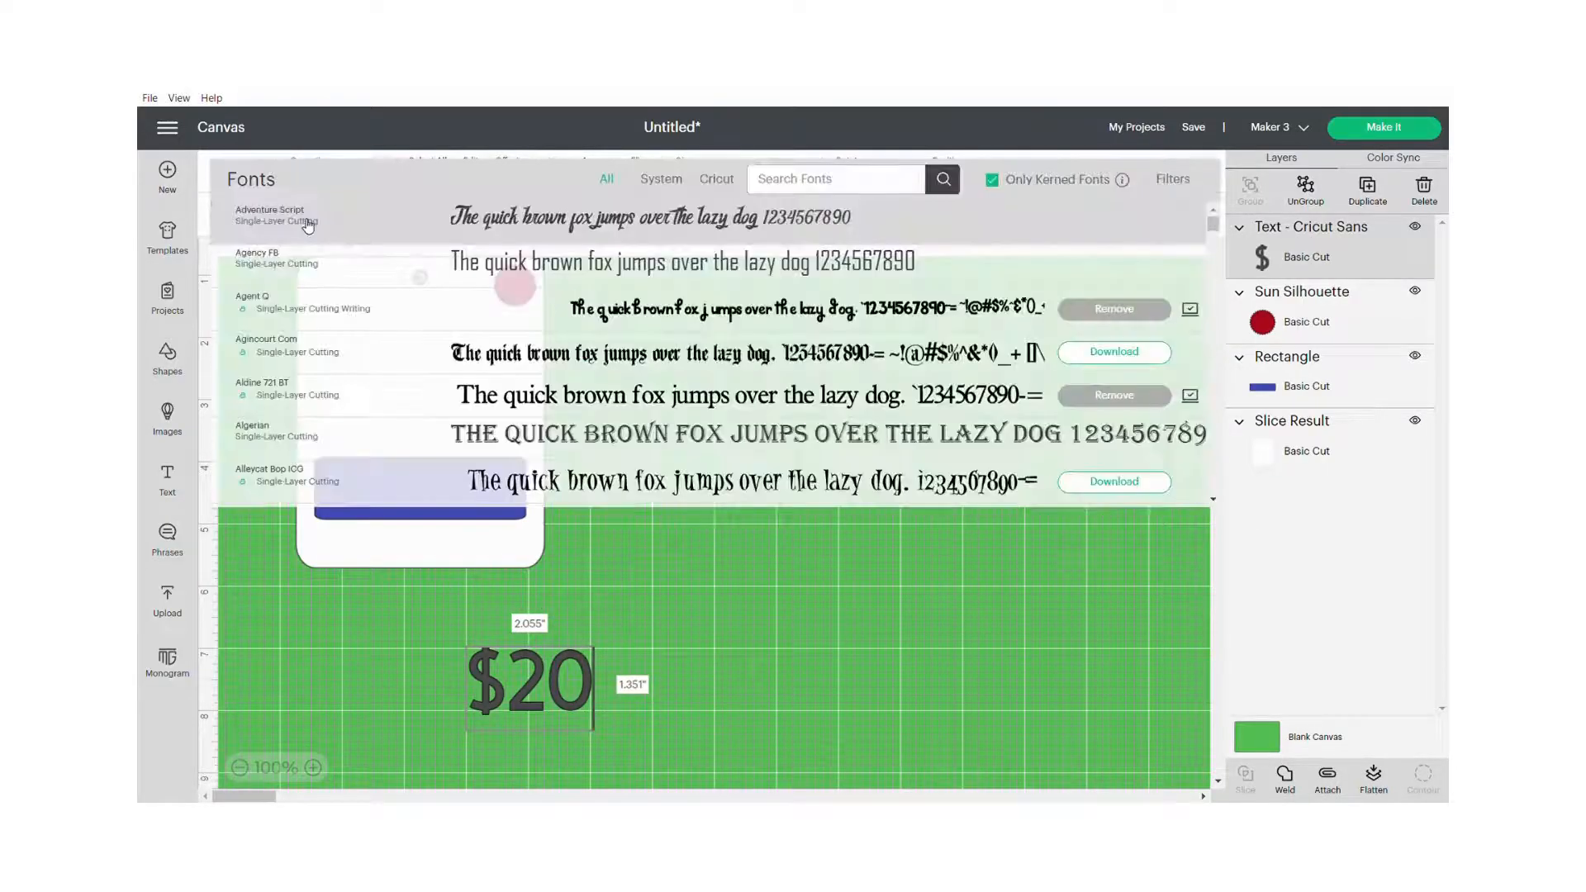
left_click(775, 180)
type("stencil")
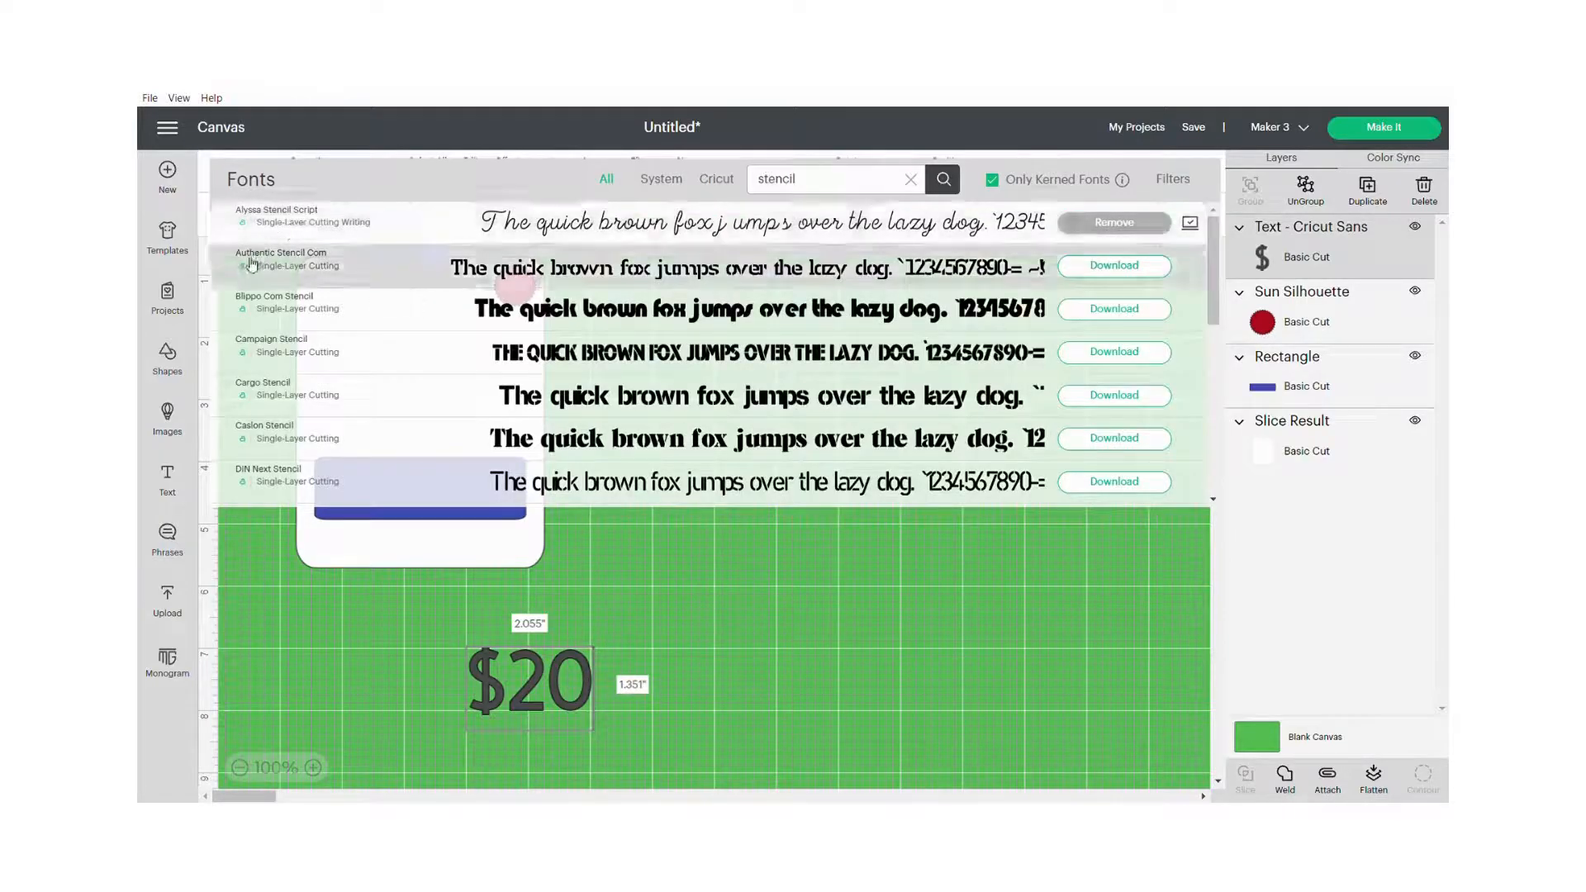
left_click(319, 273)
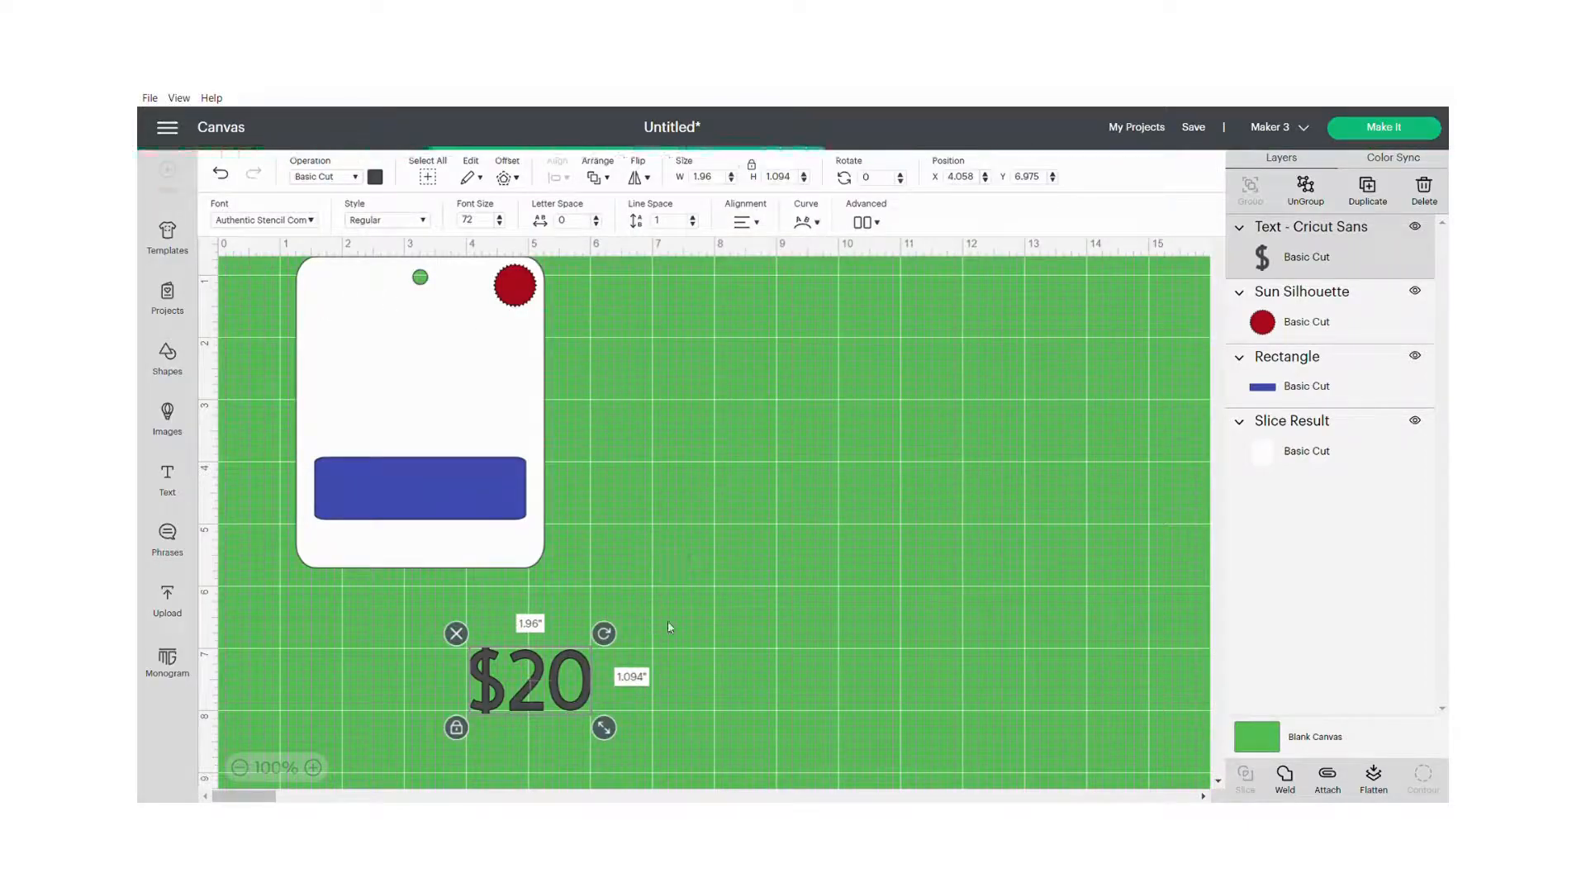
left_click_drag(604, 728, 515, 678)
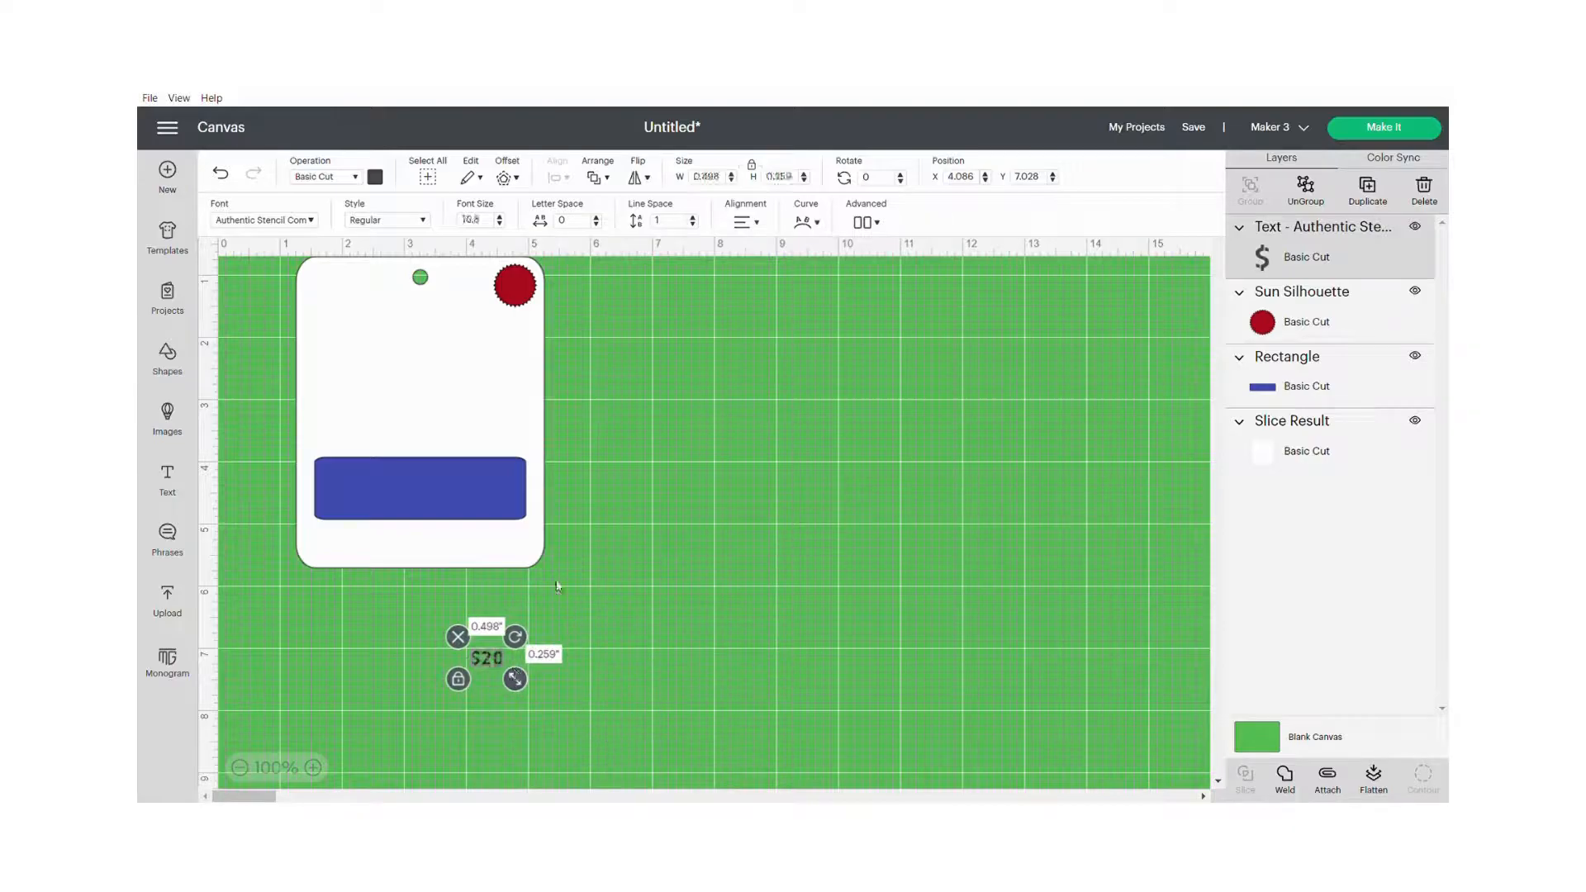
Color the "$20" text white and place it on the middle of the red badge
left_click(374, 177)
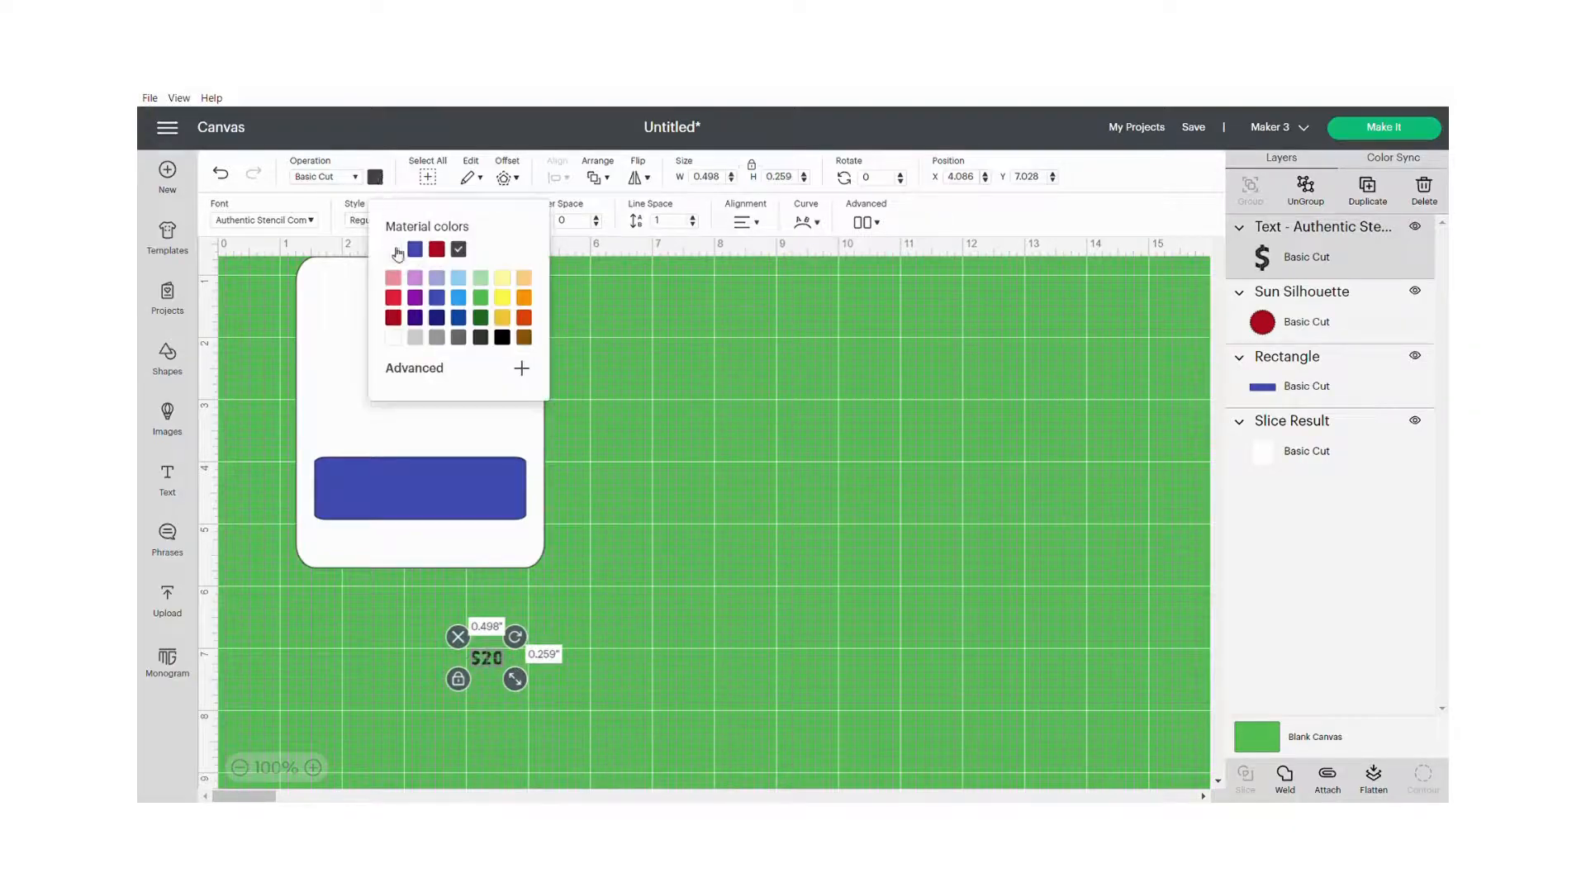
left_click(624, 591)
left_click_drag(502, 657, 522, 287)
left_click(637, 356)
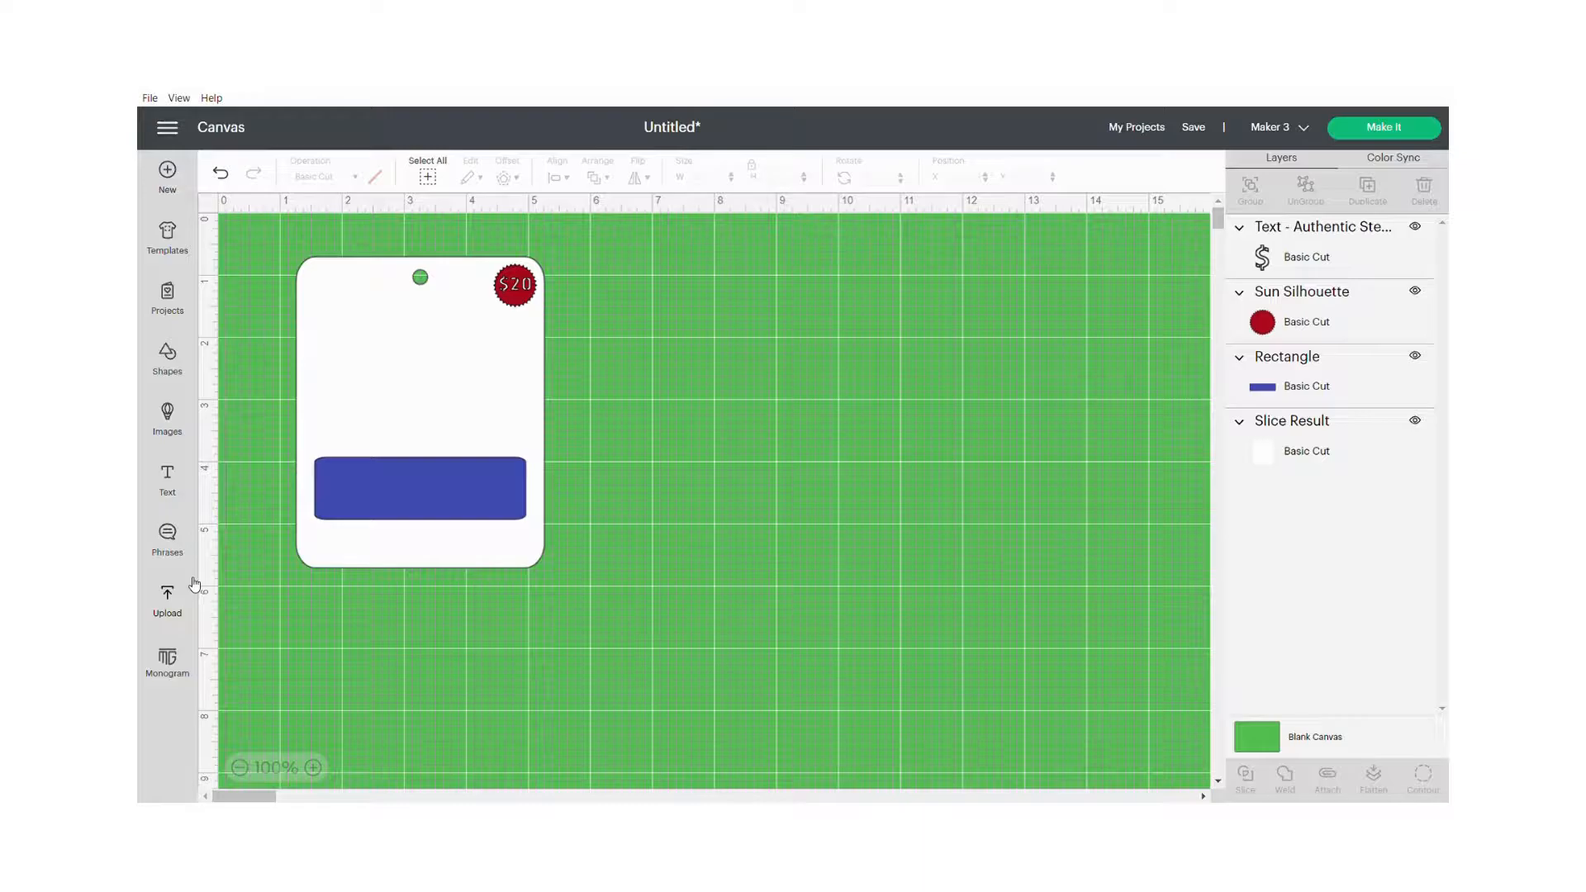
Add a new text object reading "Happy Birthday," to the canvas
left_click(169, 481)
type("Happy B")
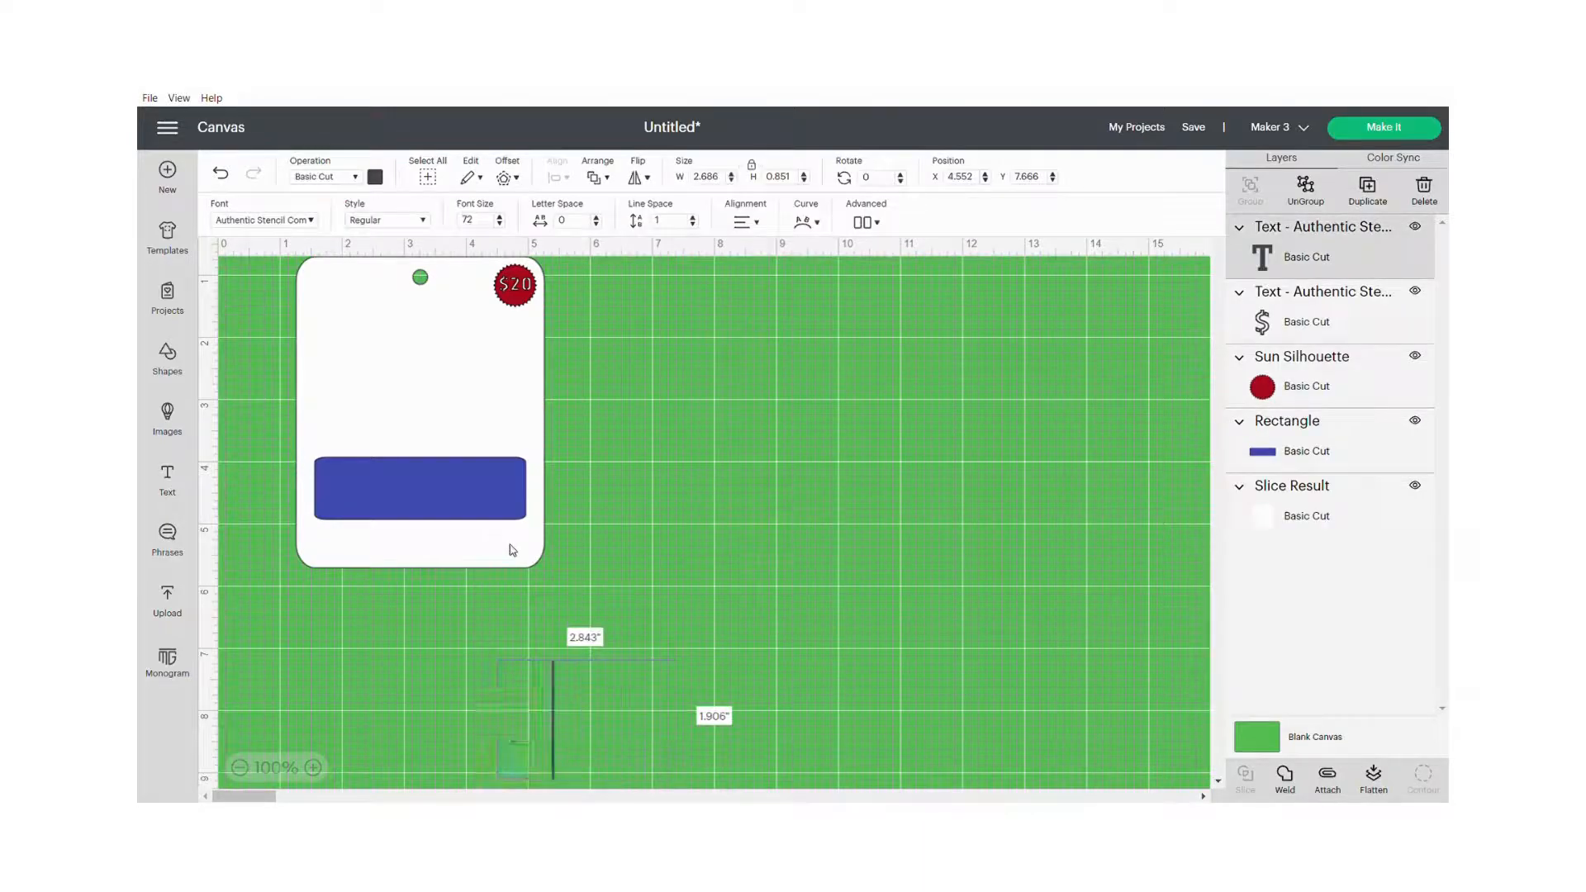
type("irthday,")
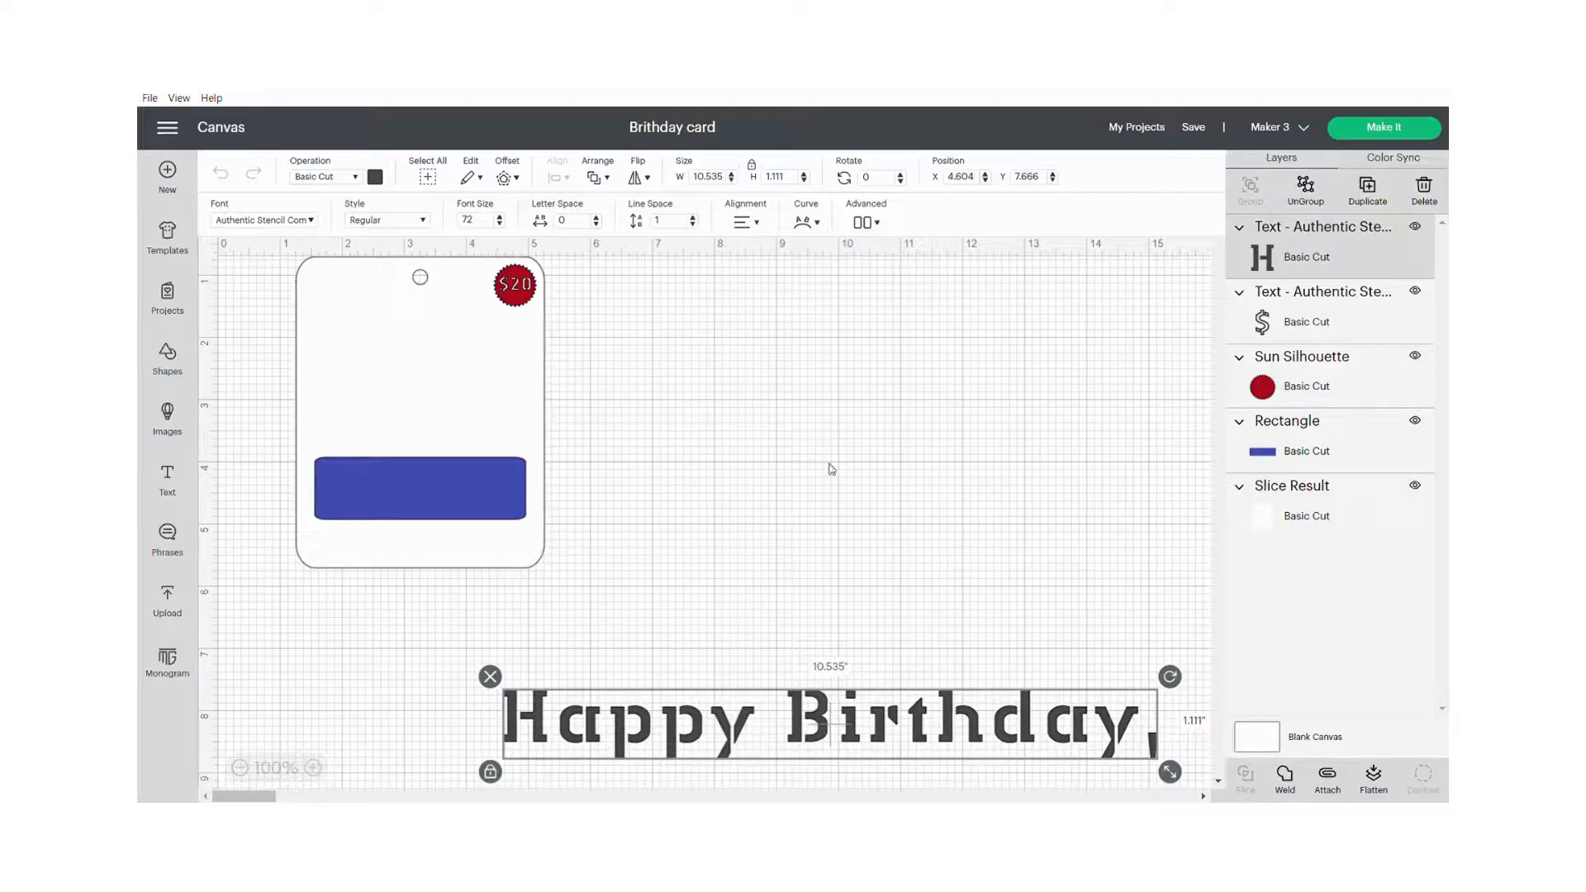
Set the font of the "Happy Birthday," text to DTC Apple Cider
left_click(311, 221)
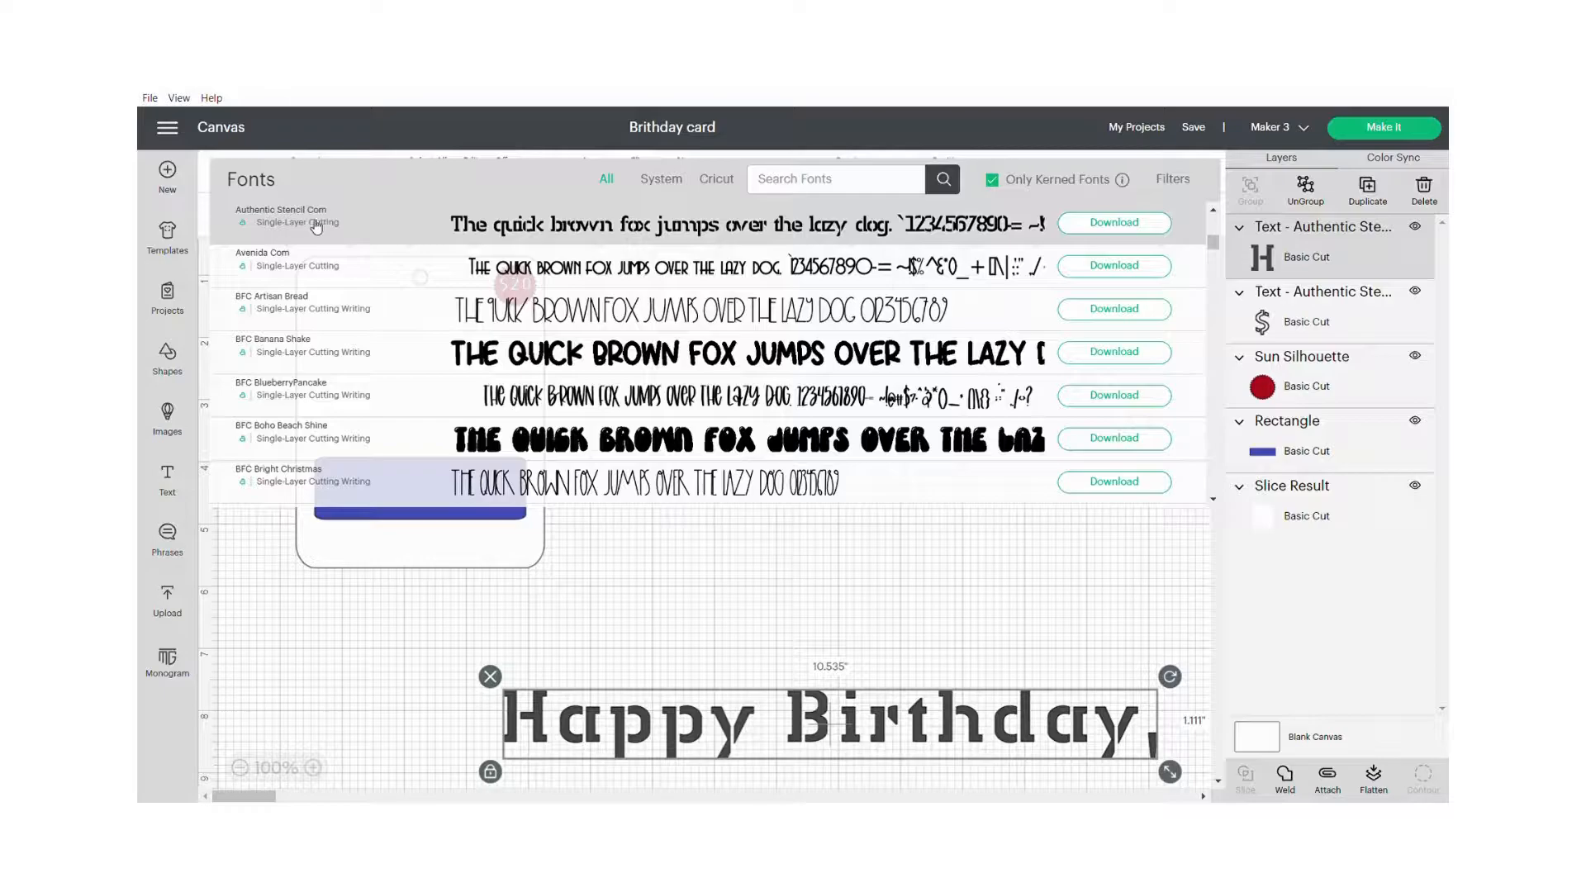
left_click(833, 188)
type("dtc")
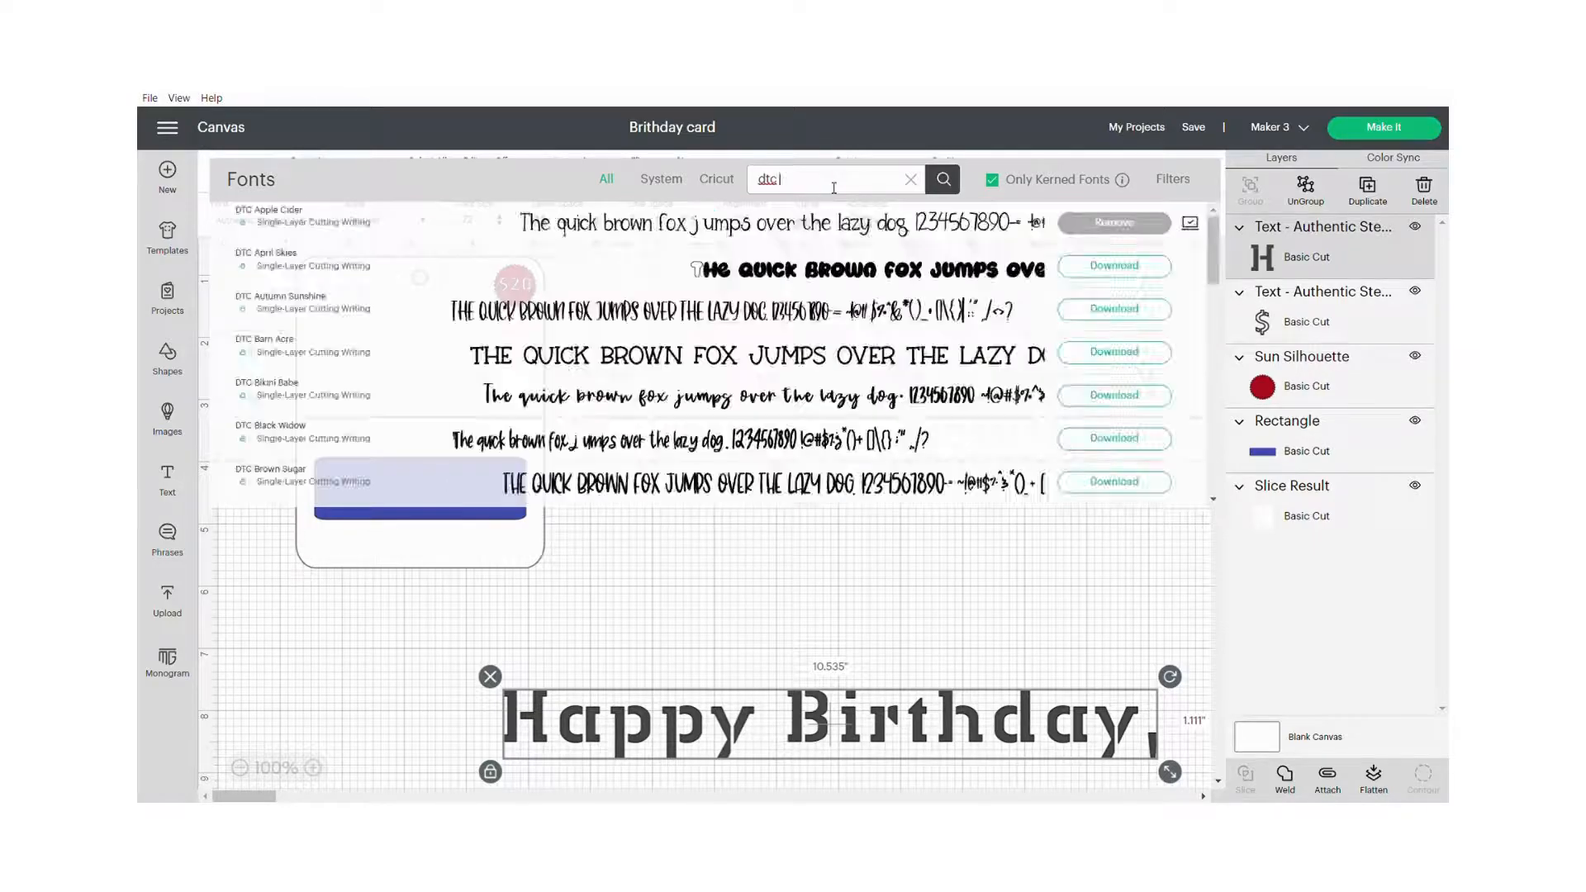
left_click(334, 229)
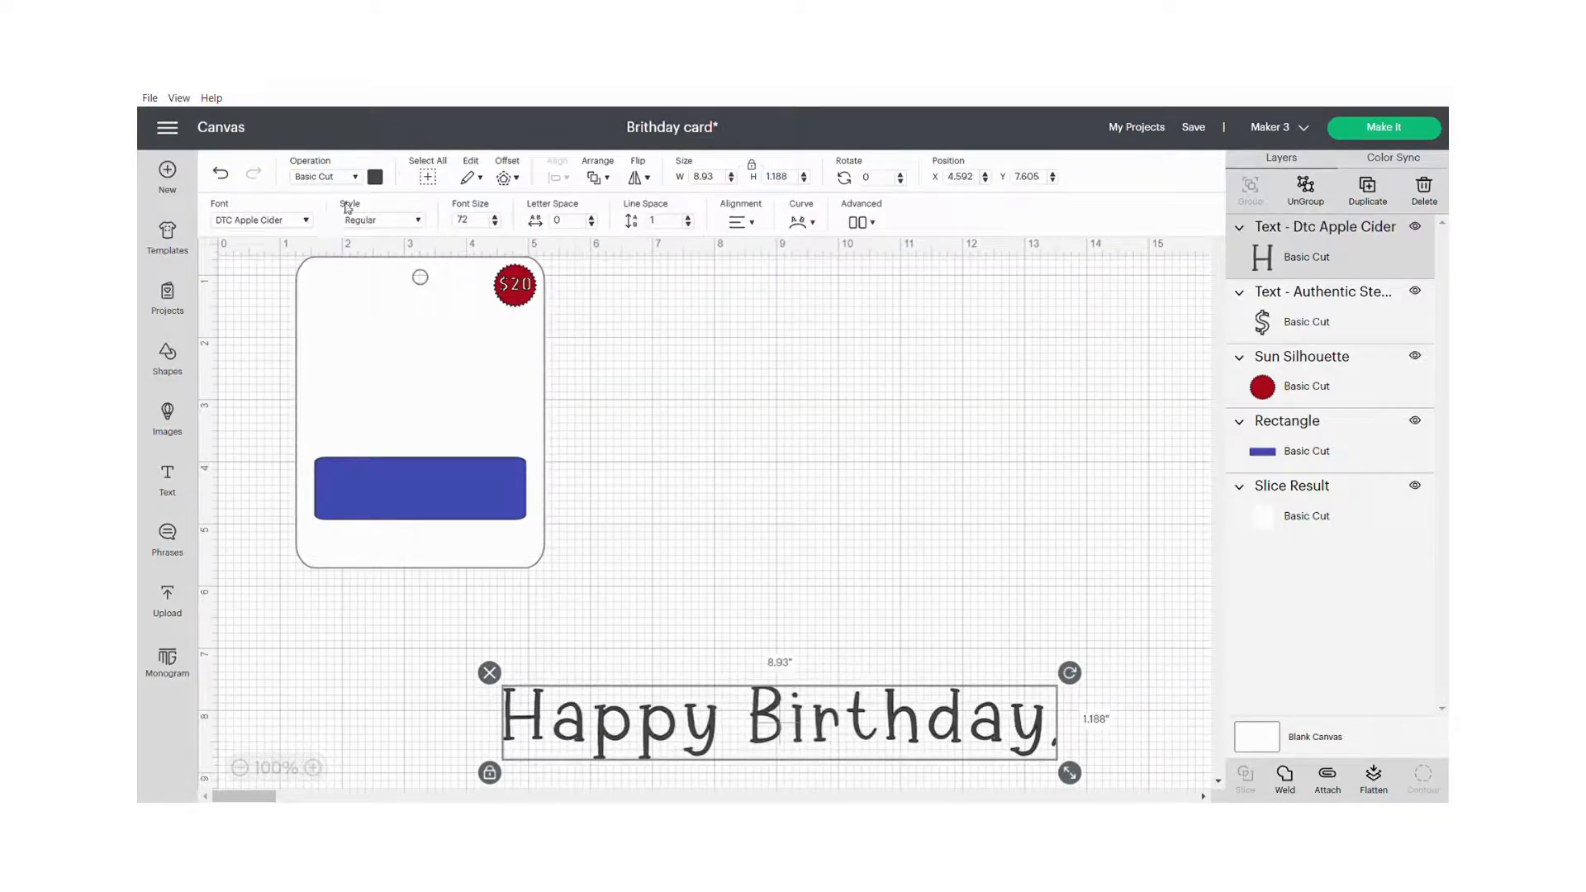
Color the "Happy Birthday," text black and place it, reduced in size, on the empty canvas beside the card
left_click(375, 176)
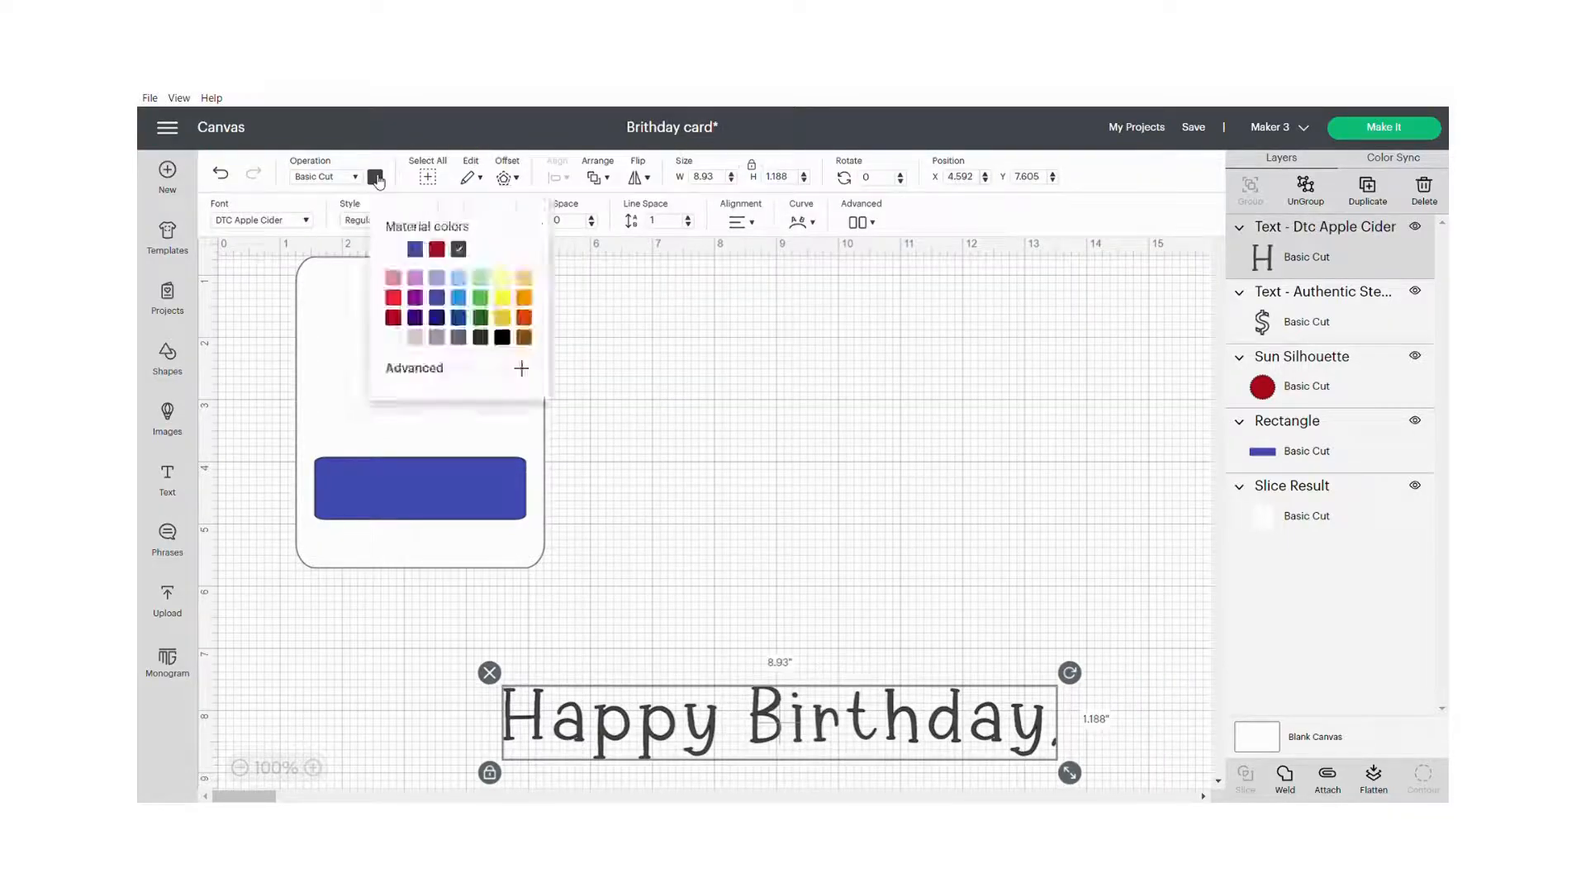
left_click(501, 337)
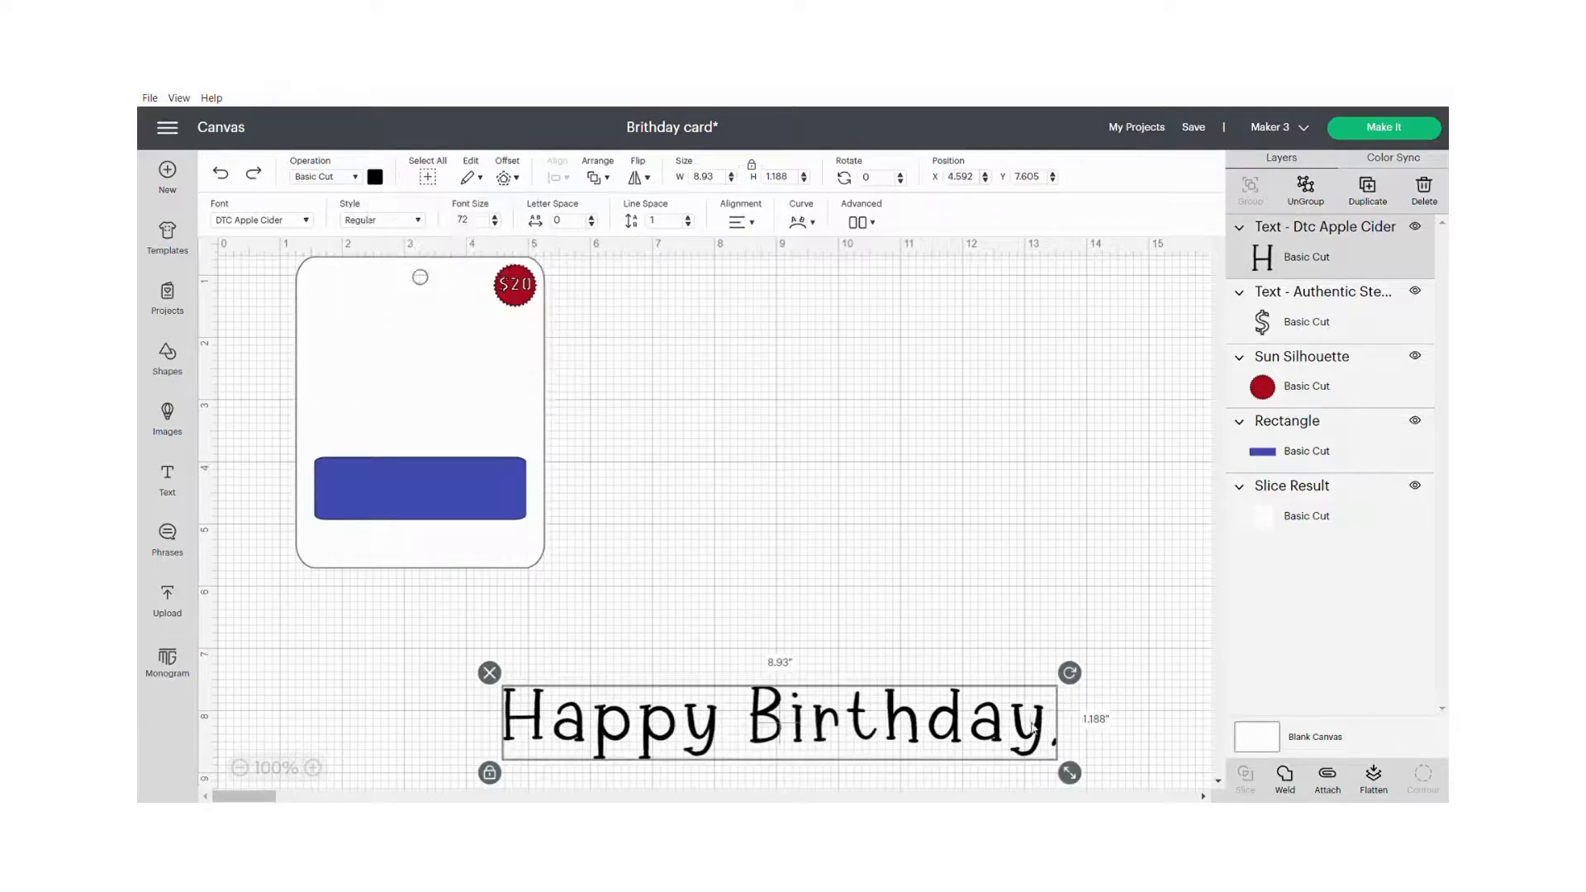
left_click_drag(1074, 777, 869, 300)
Add another text object with the recipient's first name just below the "Happy Birthday," text
left_click(167, 479)
left_click_drag(341, 500, 712, 415)
double_click(852, 420)
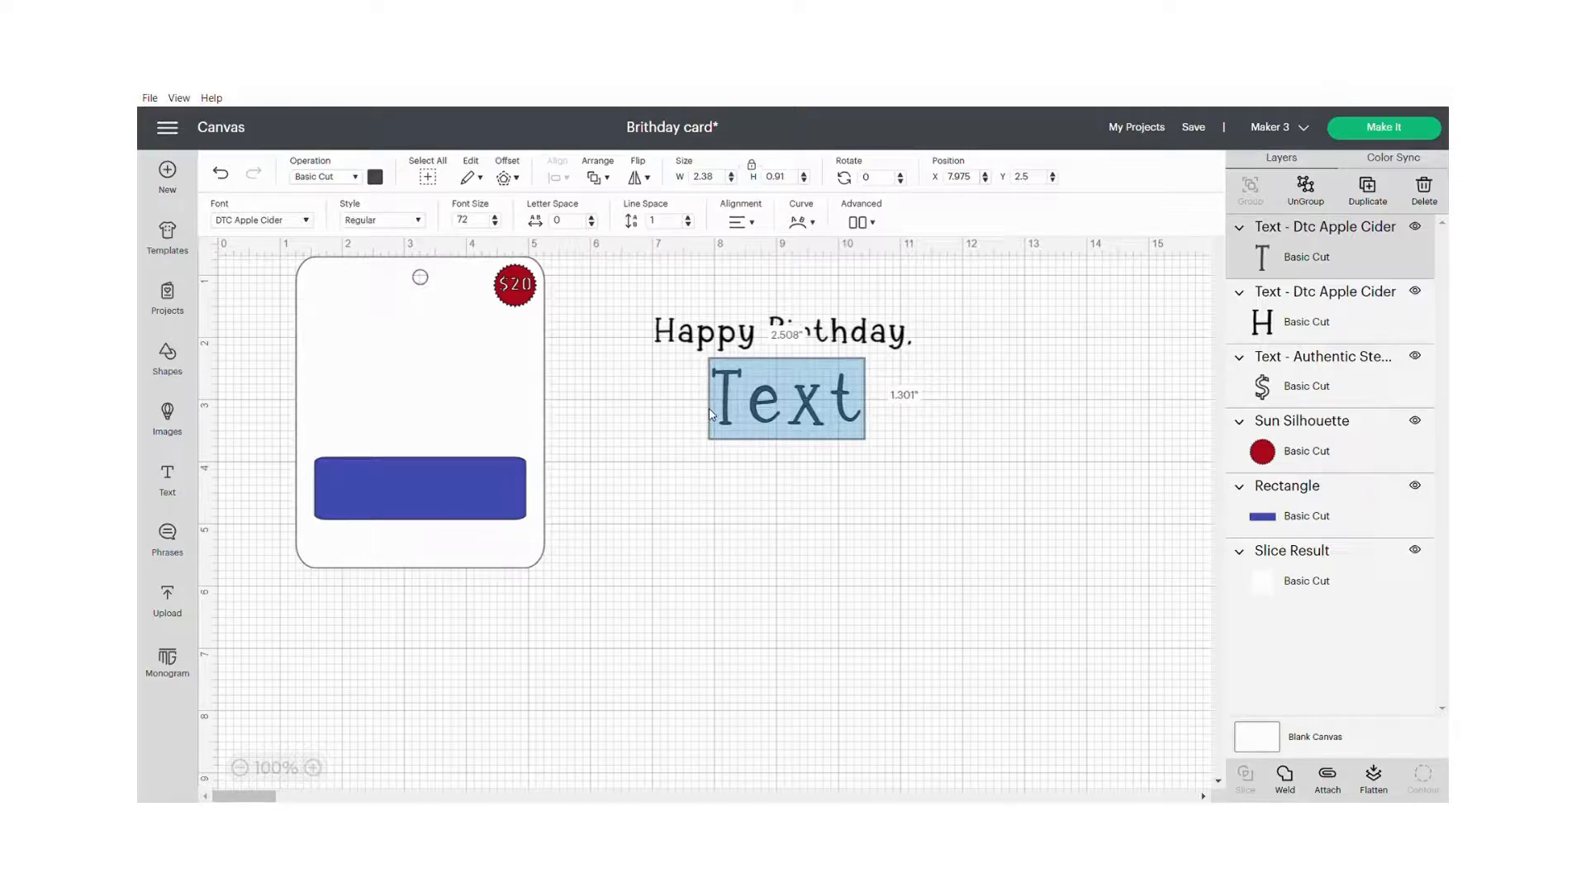
type("Luke")
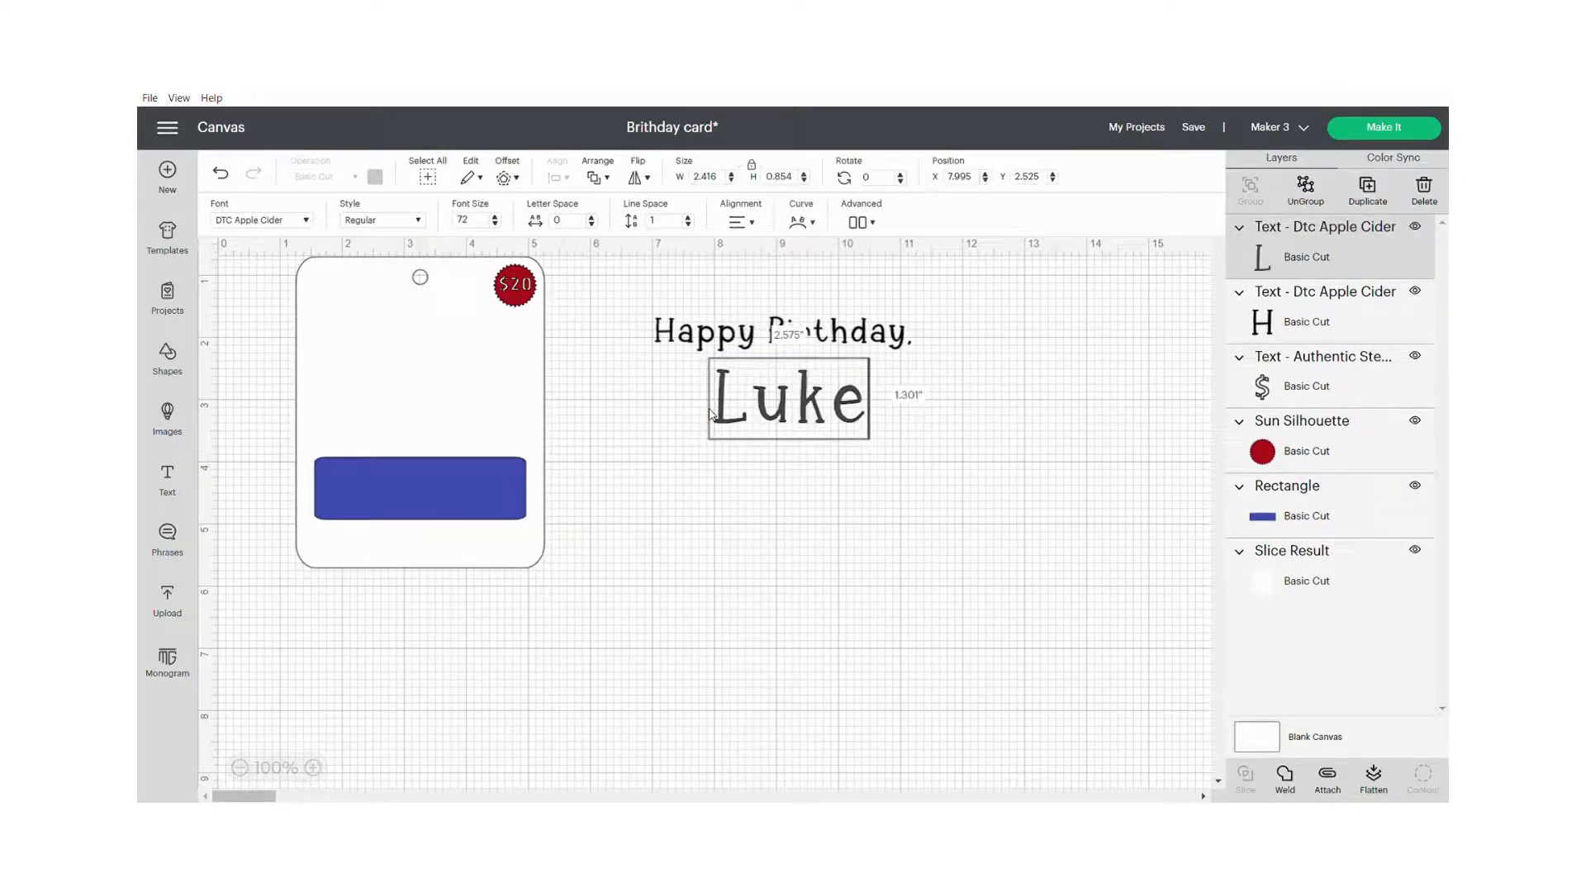
left_click(734, 499)
Set the font of the recipient's name text to Elizabeth Script
left_click(767, 420)
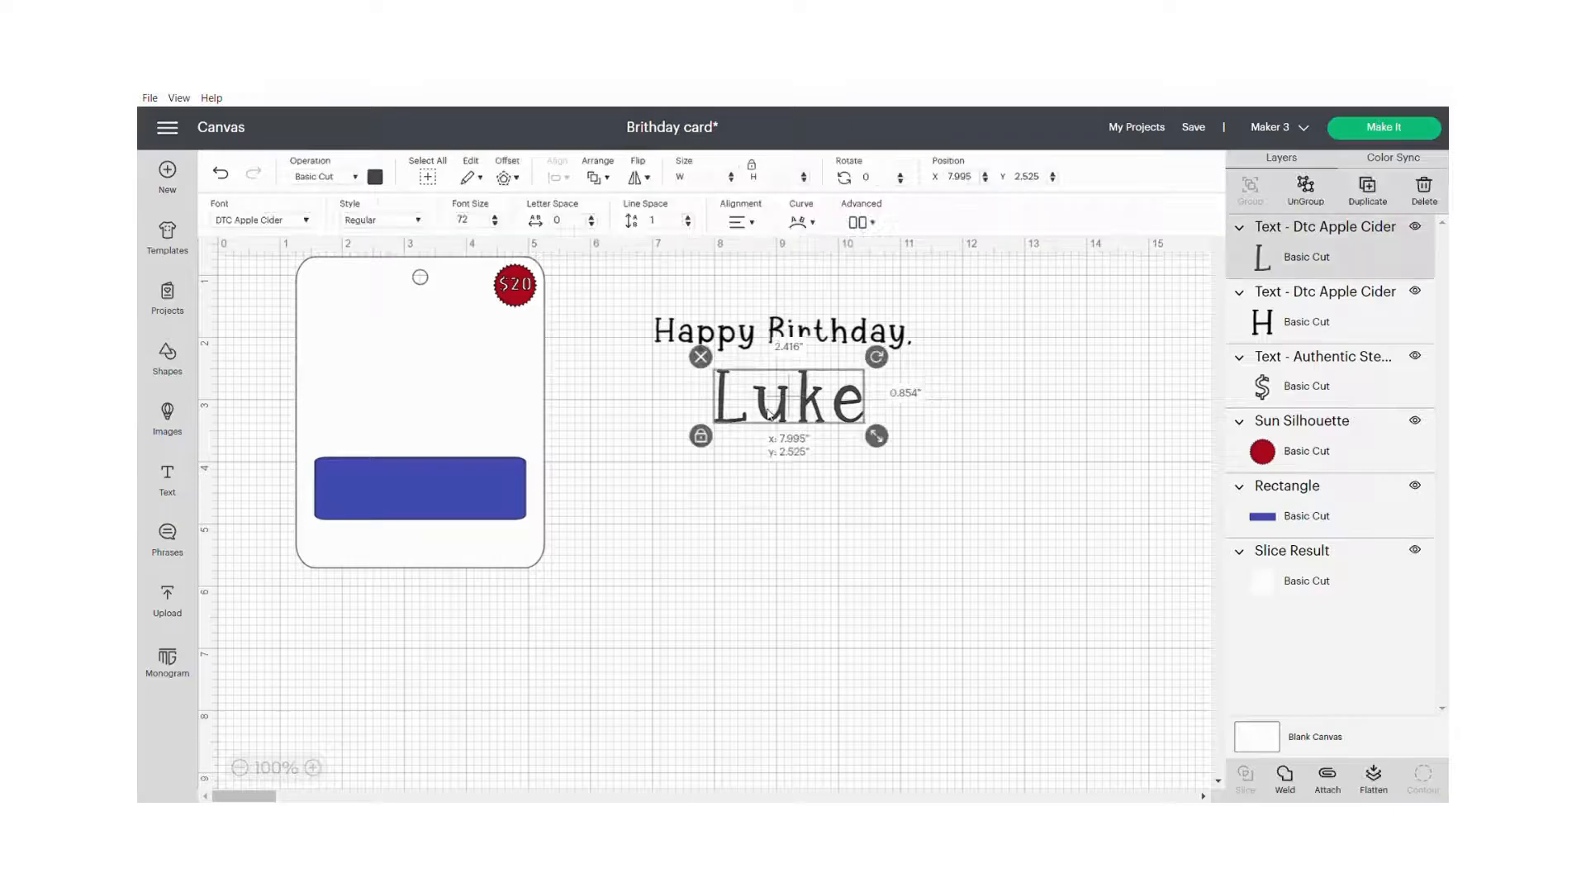
left_click(305, 221)
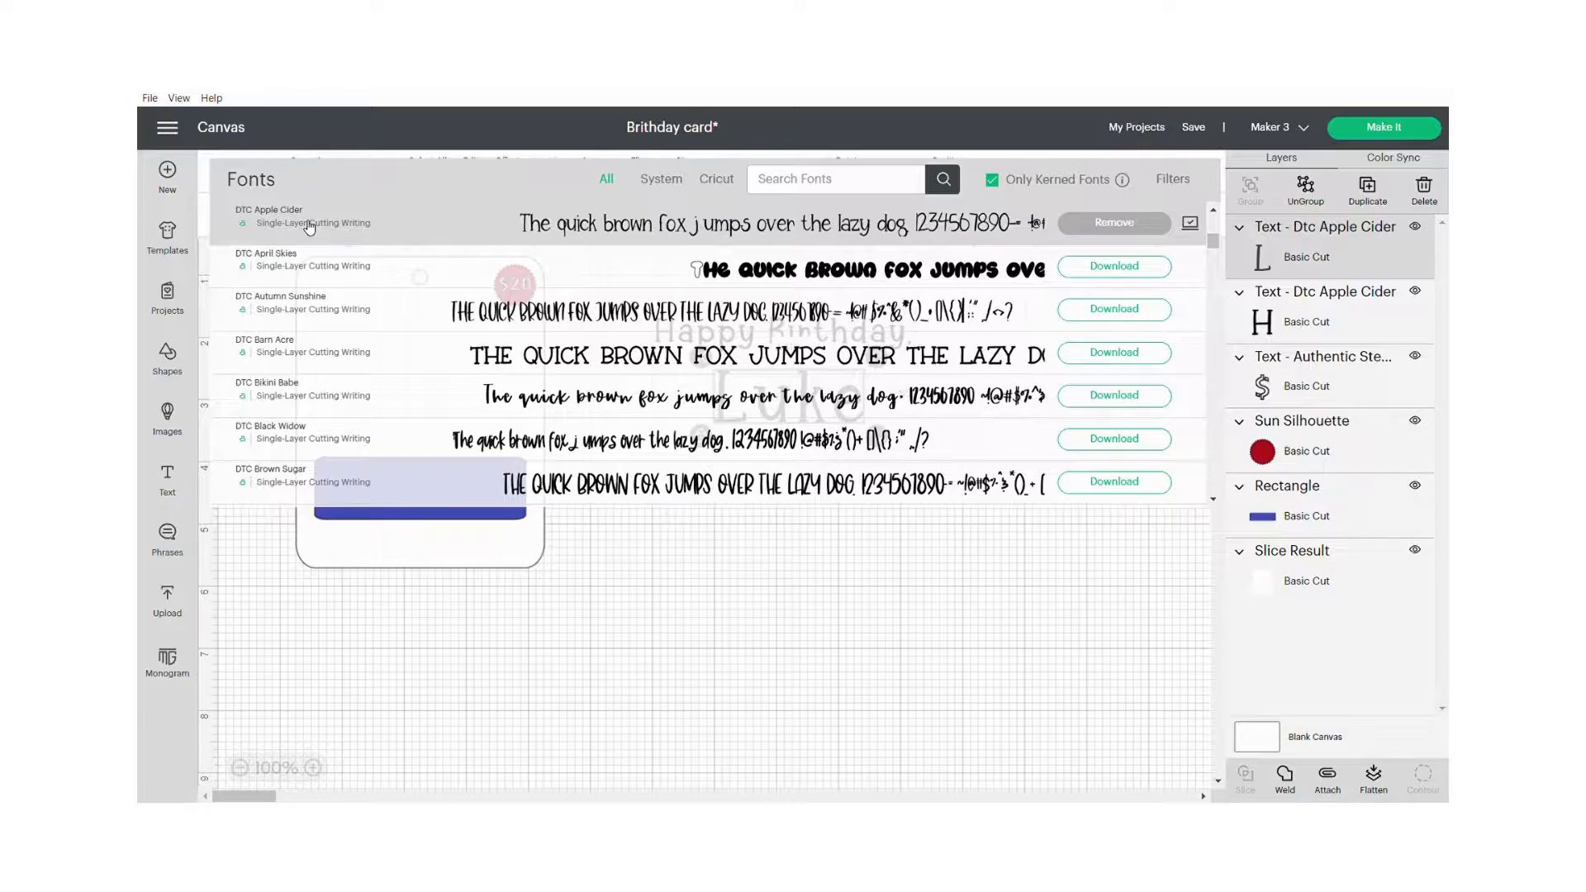
left_click(843, 179)
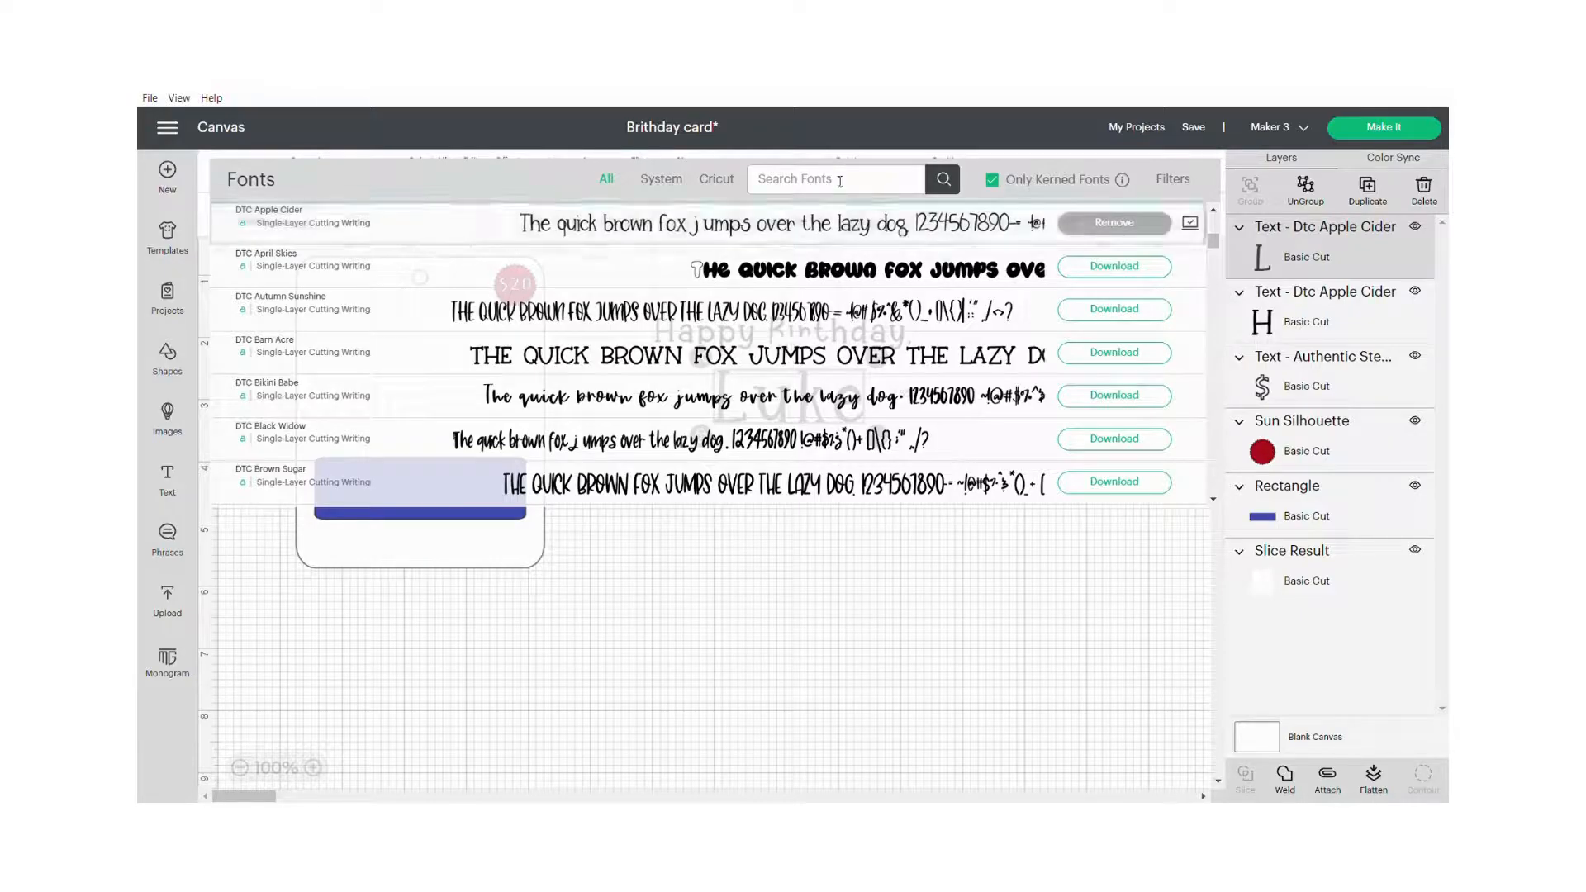
type("elizabeth")
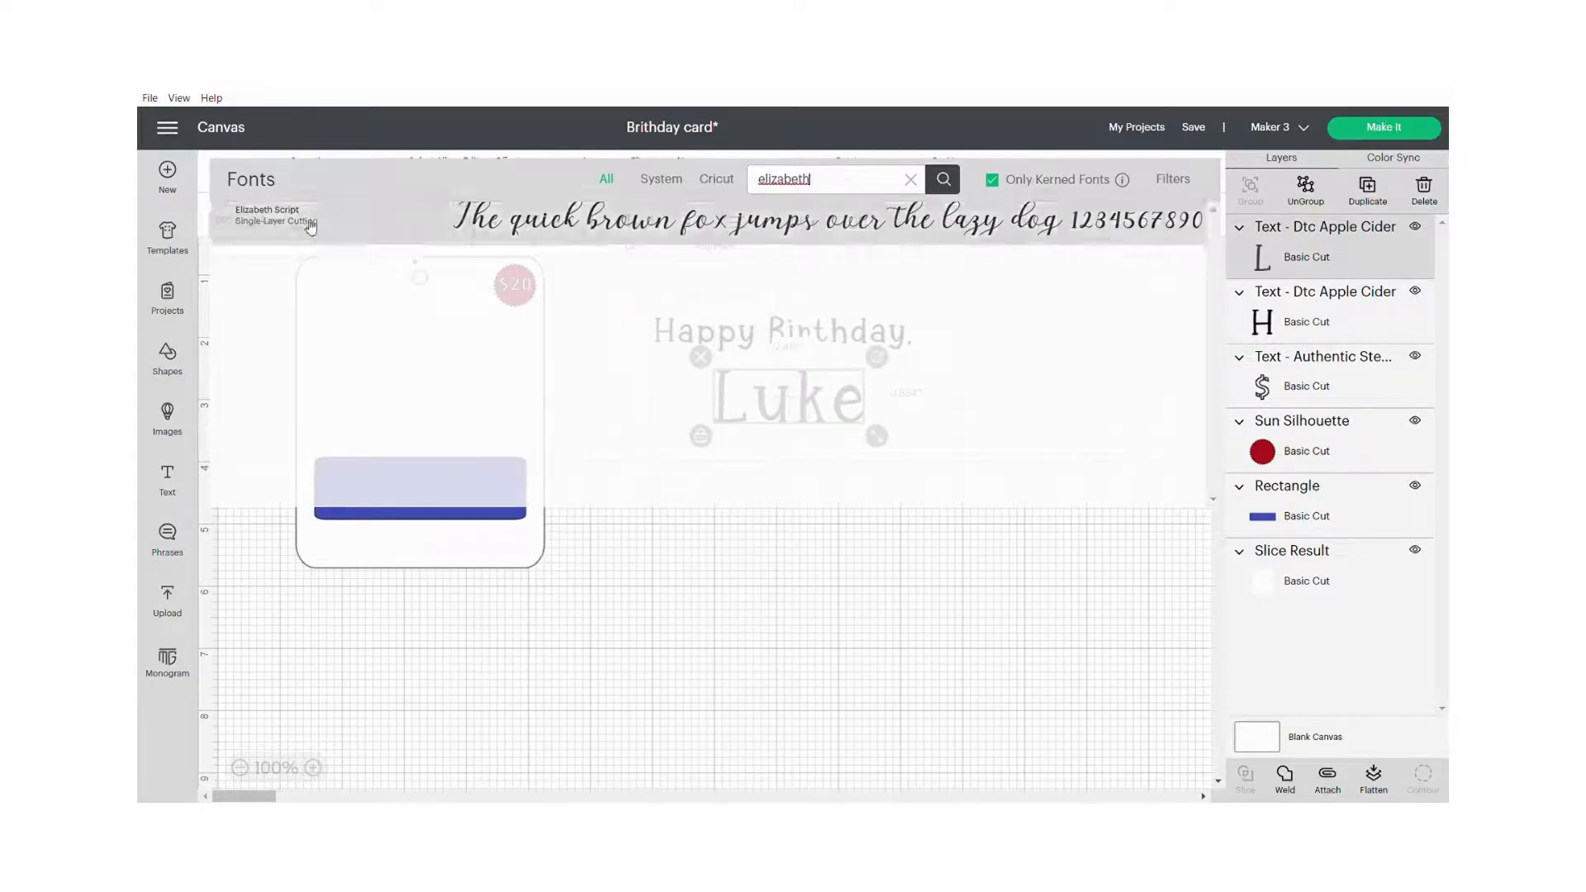
left_click(754, 221)
Shrink the name text to about 1.9 in wide close under the greeting and add an exclamation mark at its end
left_click_drag(927, 437, 826, 382)
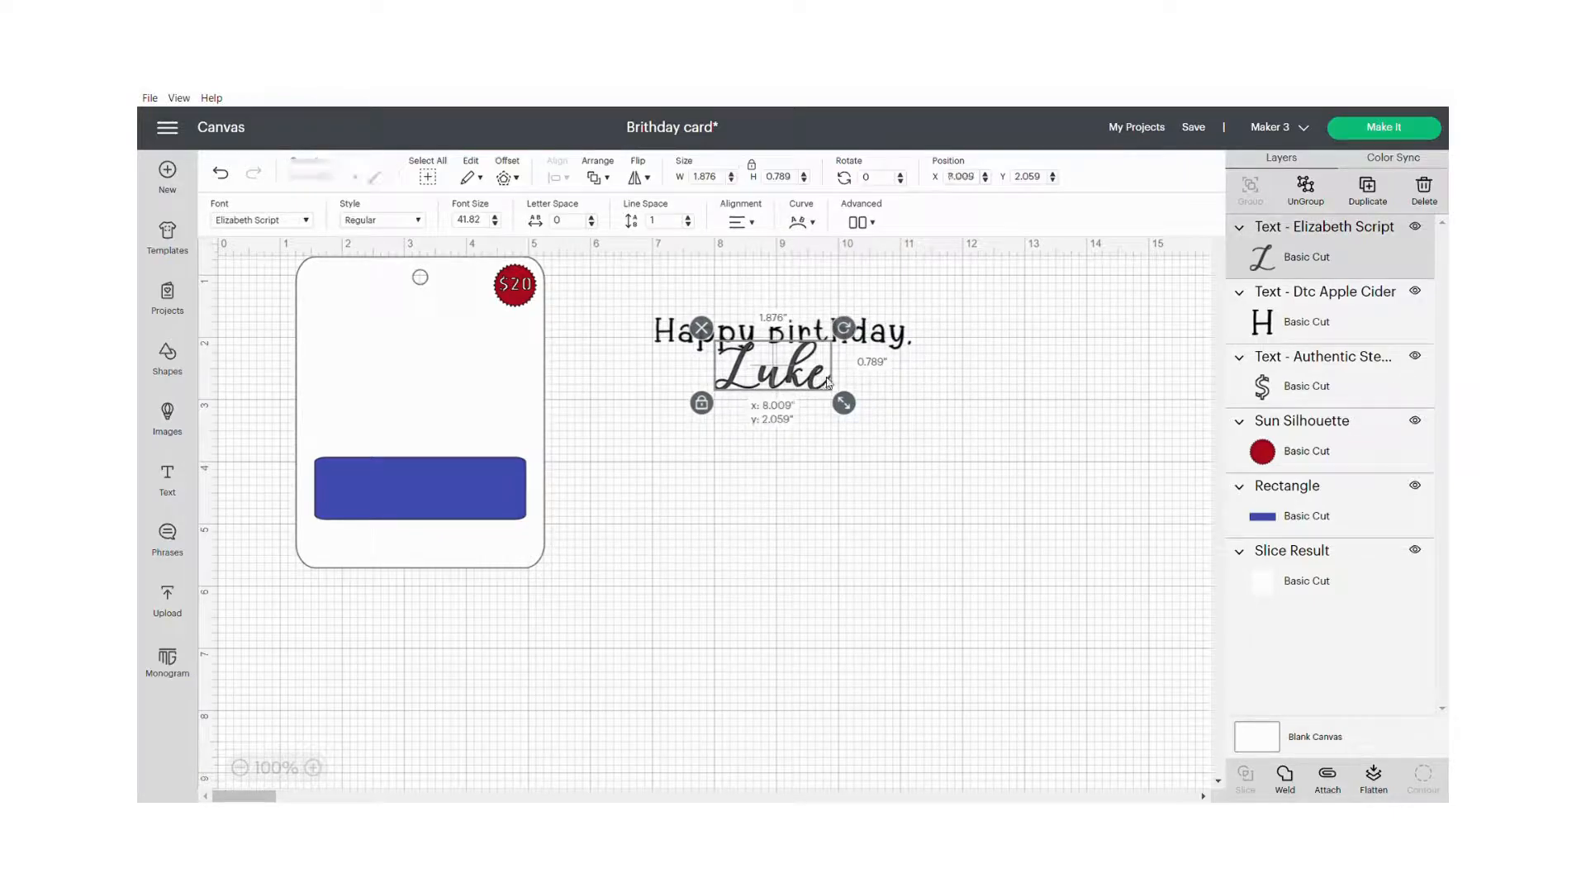
double_click(829, 385)
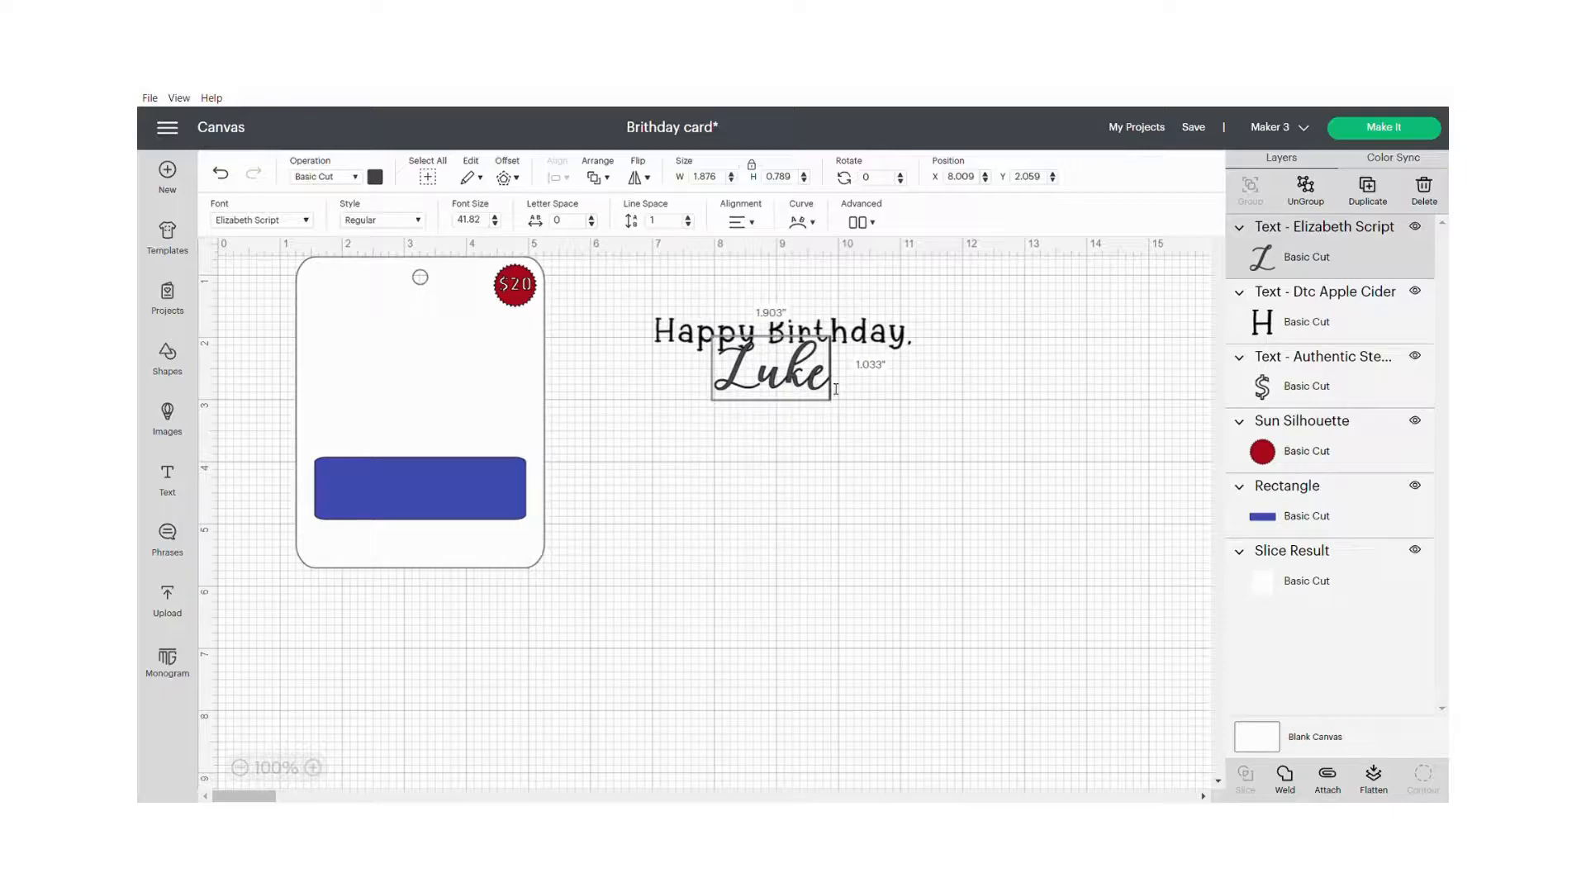
type("!")
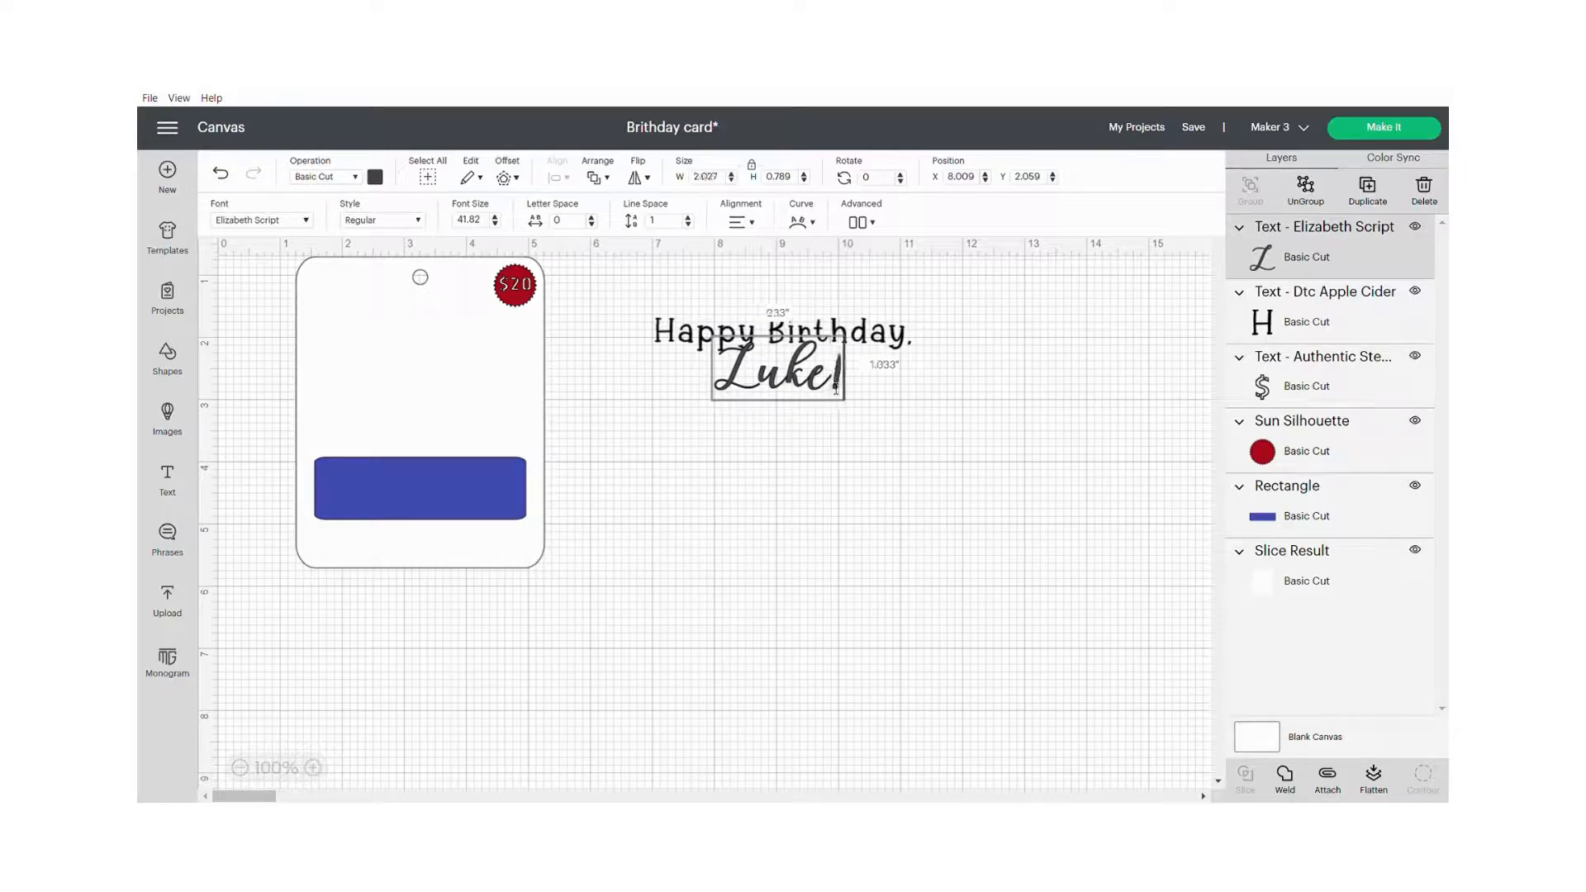
Color the recipient's name text dark navy blue and move it slightly lower beneath the "Happy Birthday," text
left_click(364, 178)
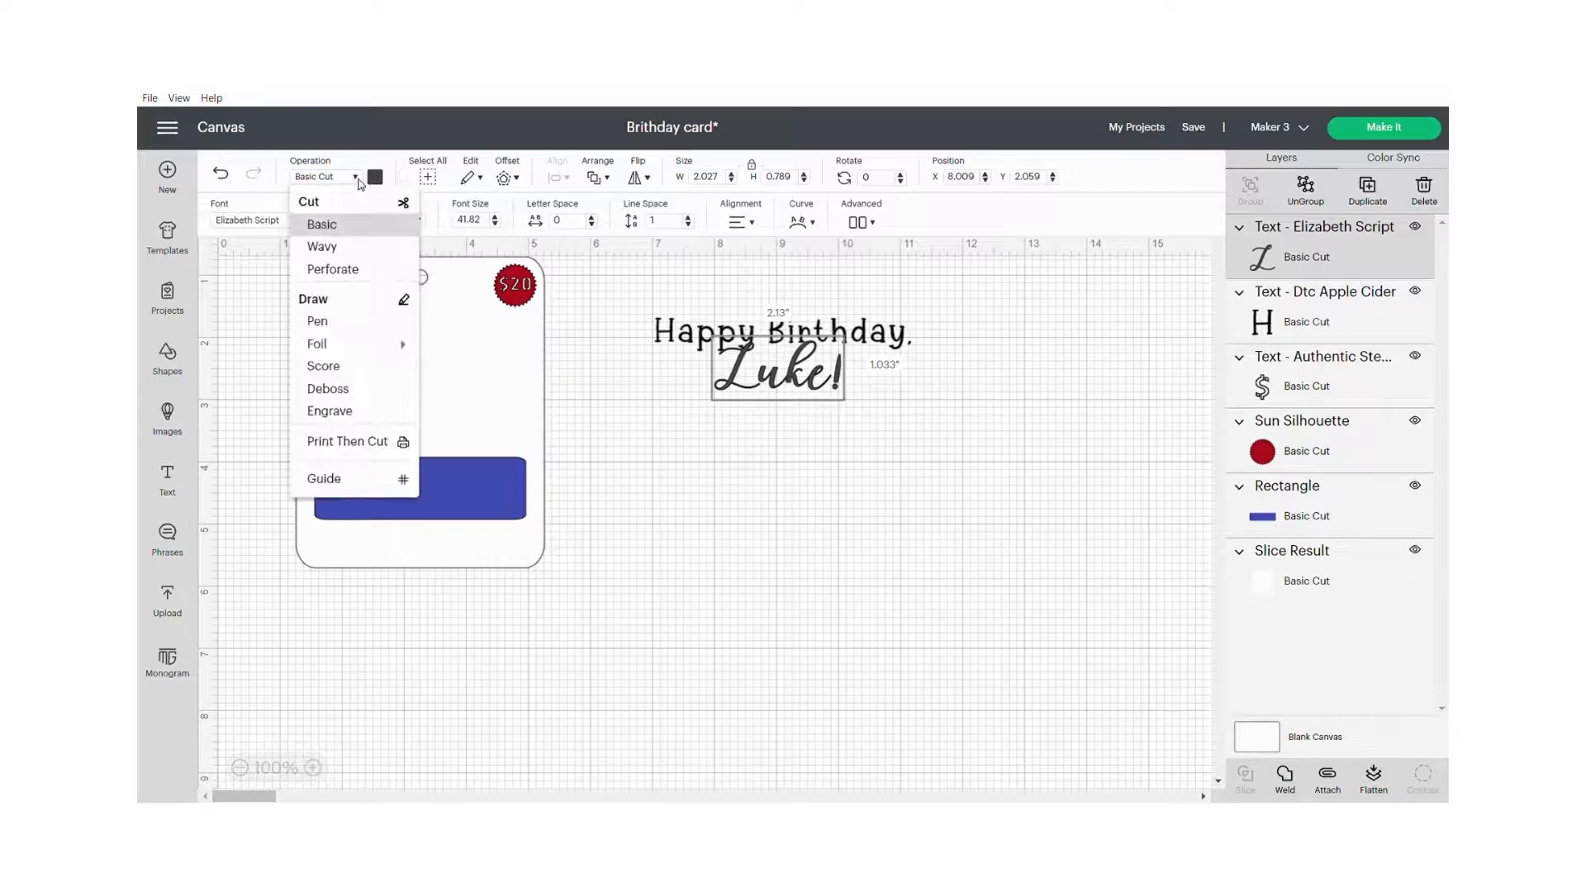
left_click(375, 177)
left_click(375, 176)
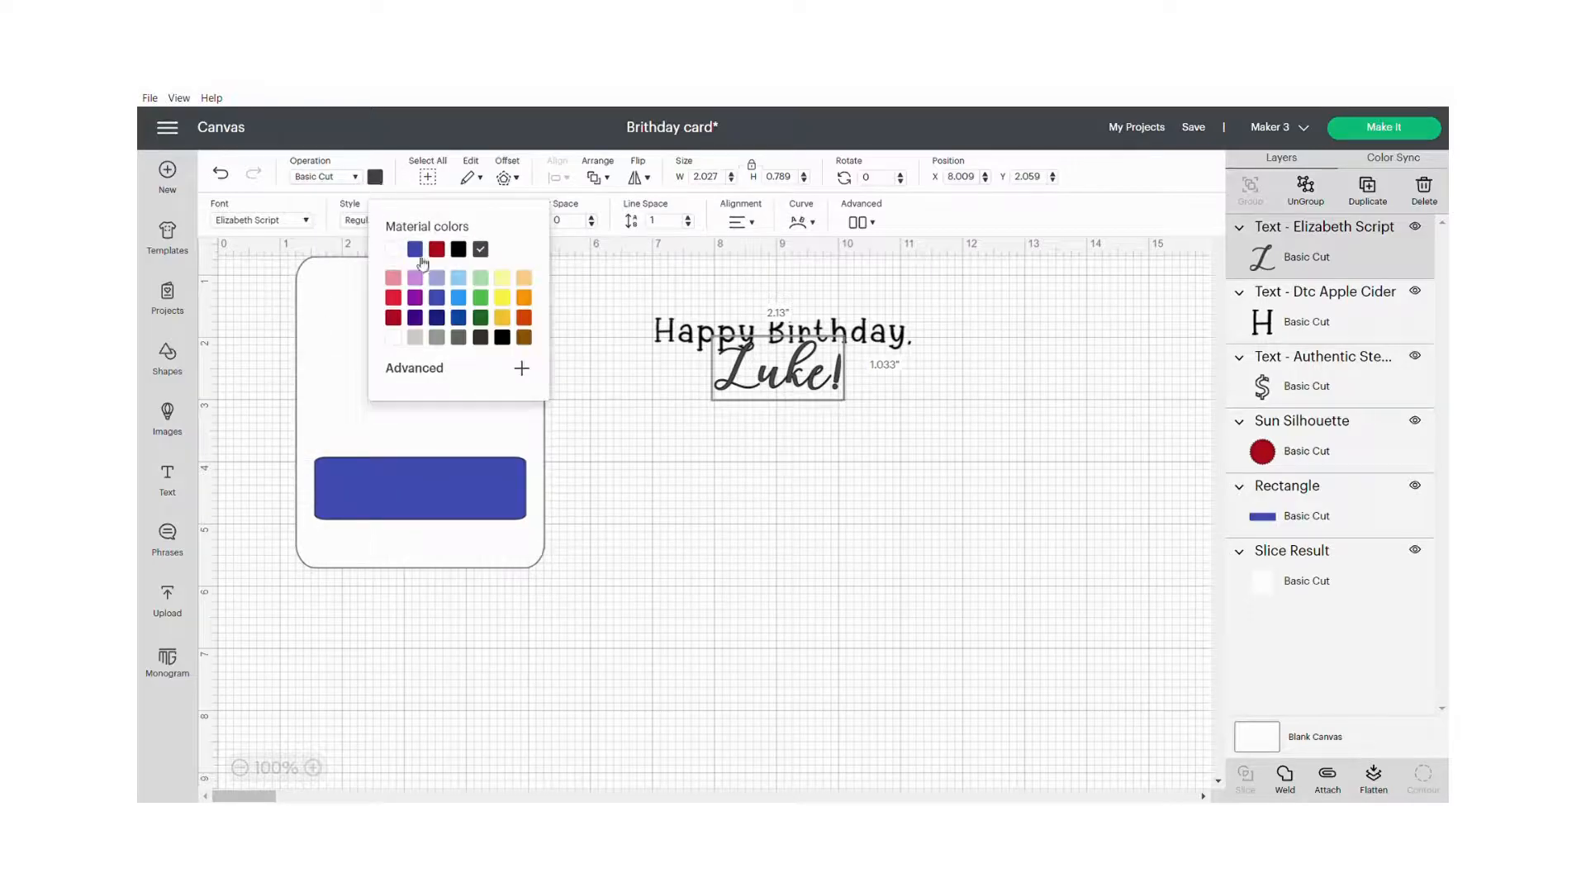
left_click(417, 249)
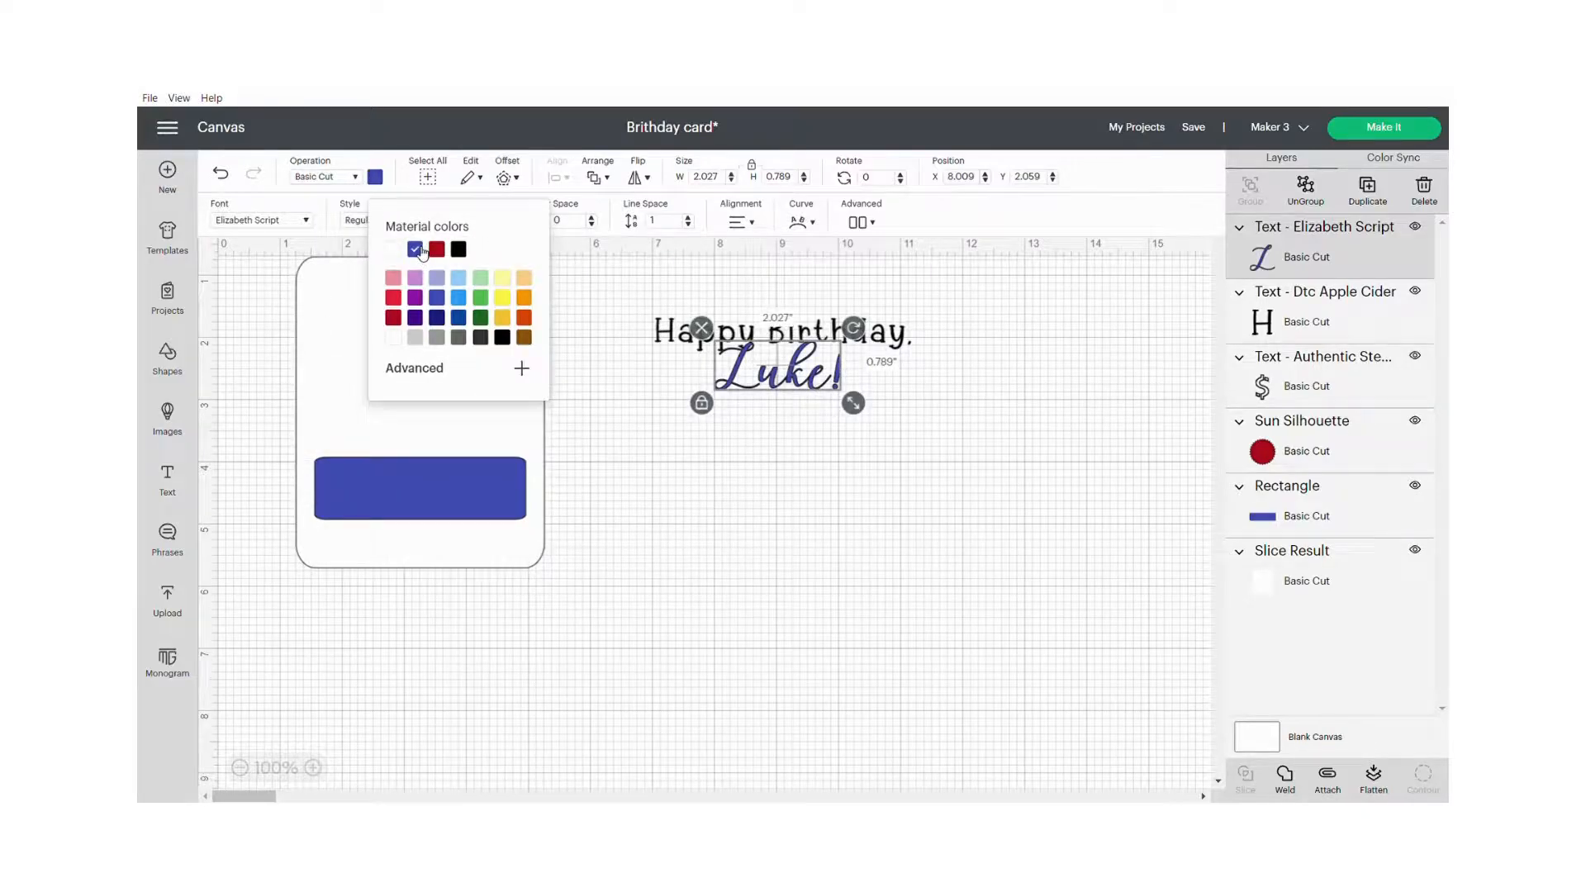
left_click(437, 319)
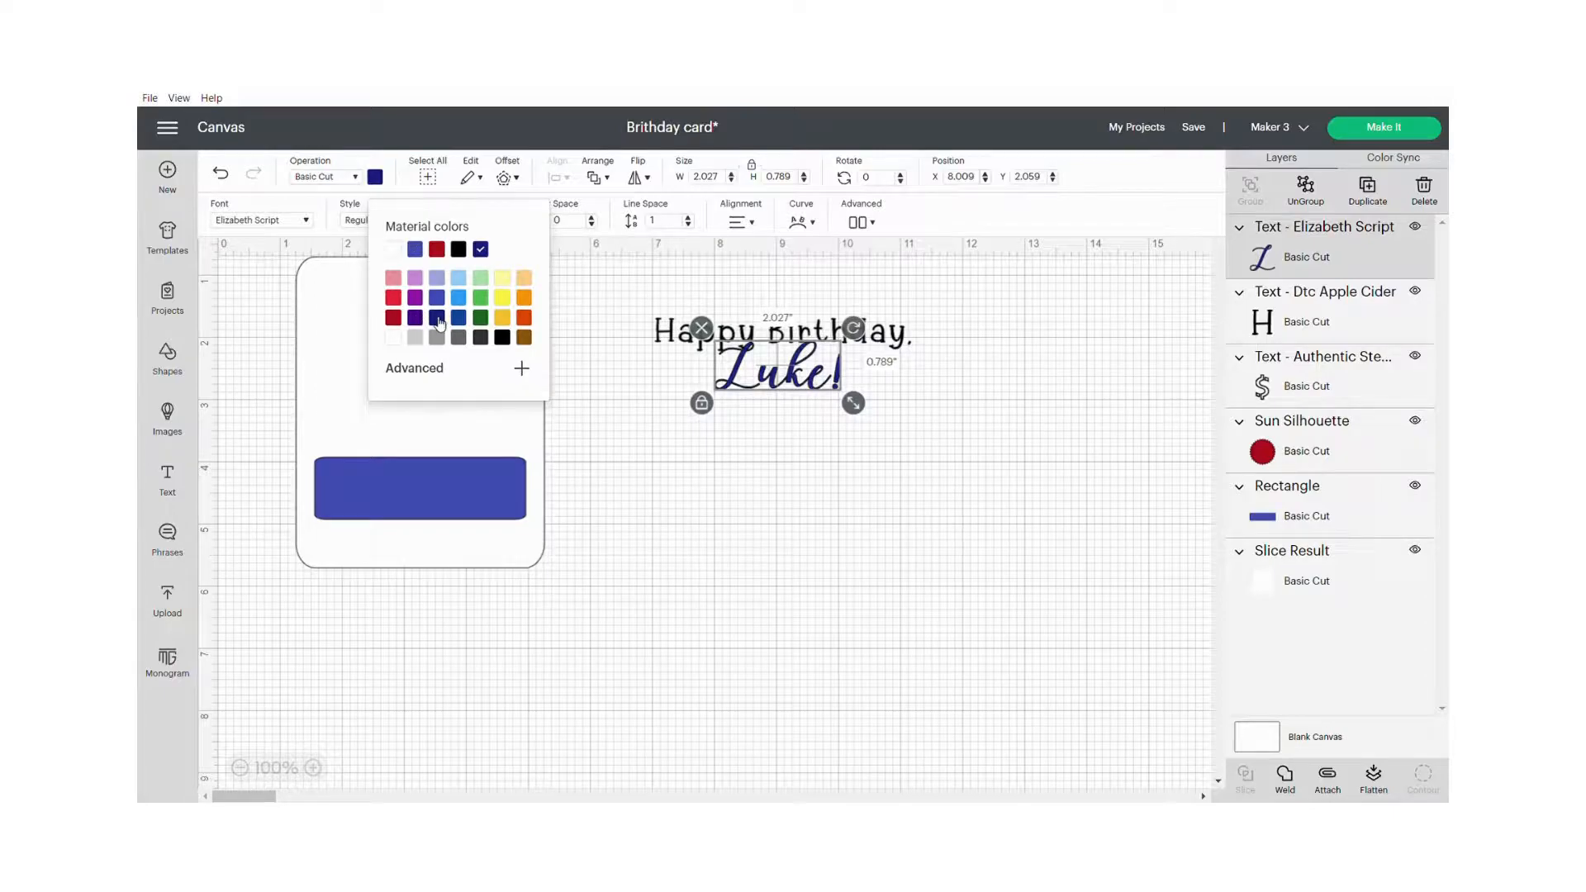
left_click(842, 578)
left_click_drag(790, 386, 798, 394)
left_click(875, 460)
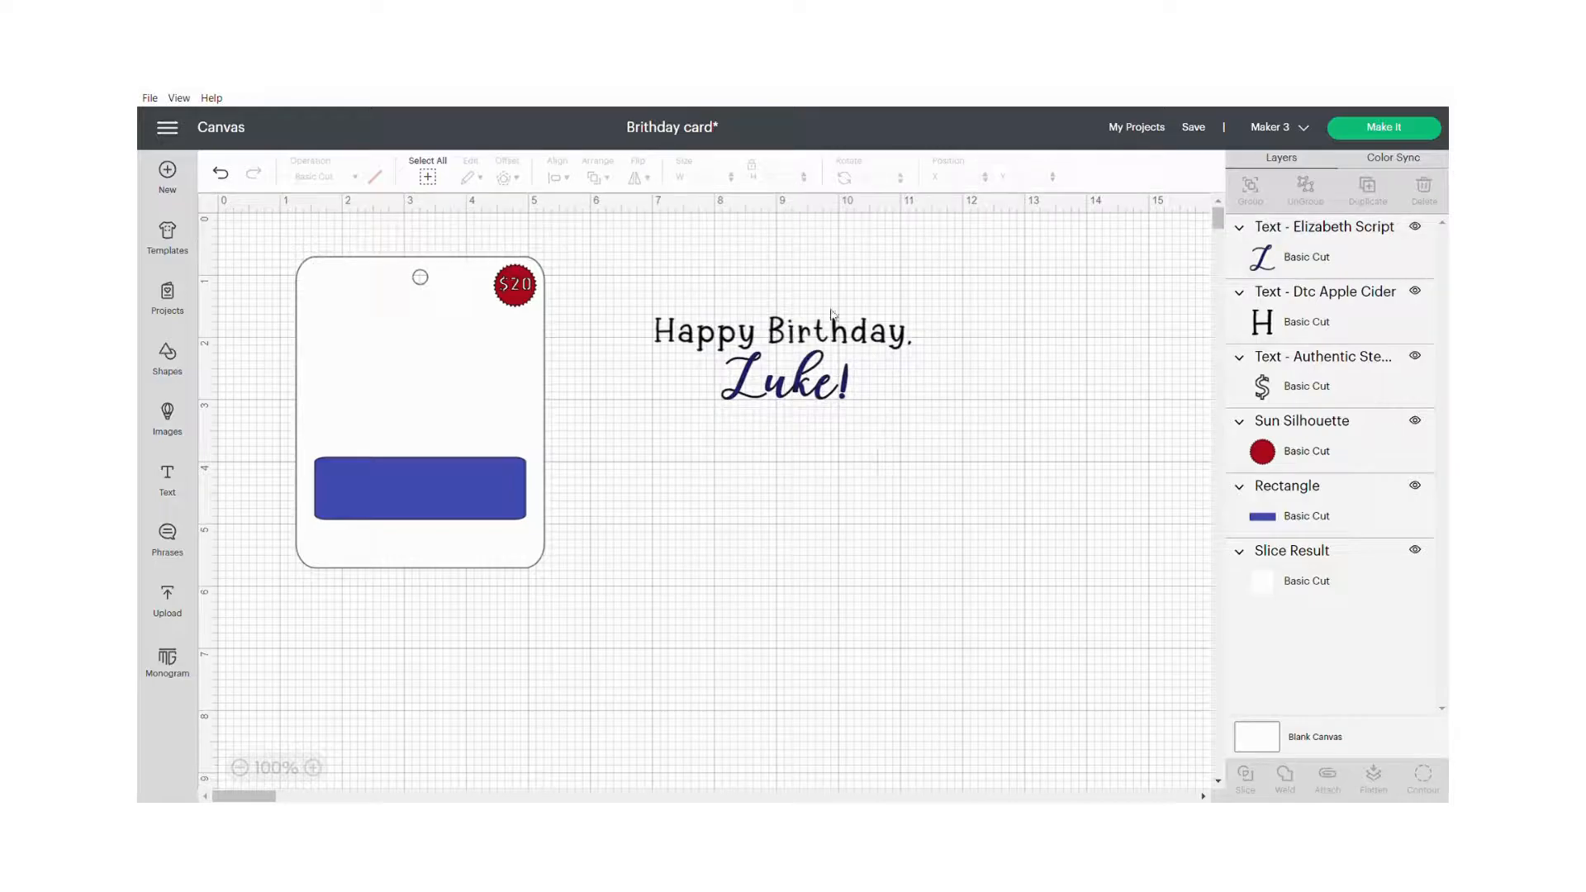
Center the greeting and name texts horizontally on each other and place them, scaled down, on the card above the blue rectangle
left_click_drag(778, 291, 813, 415)
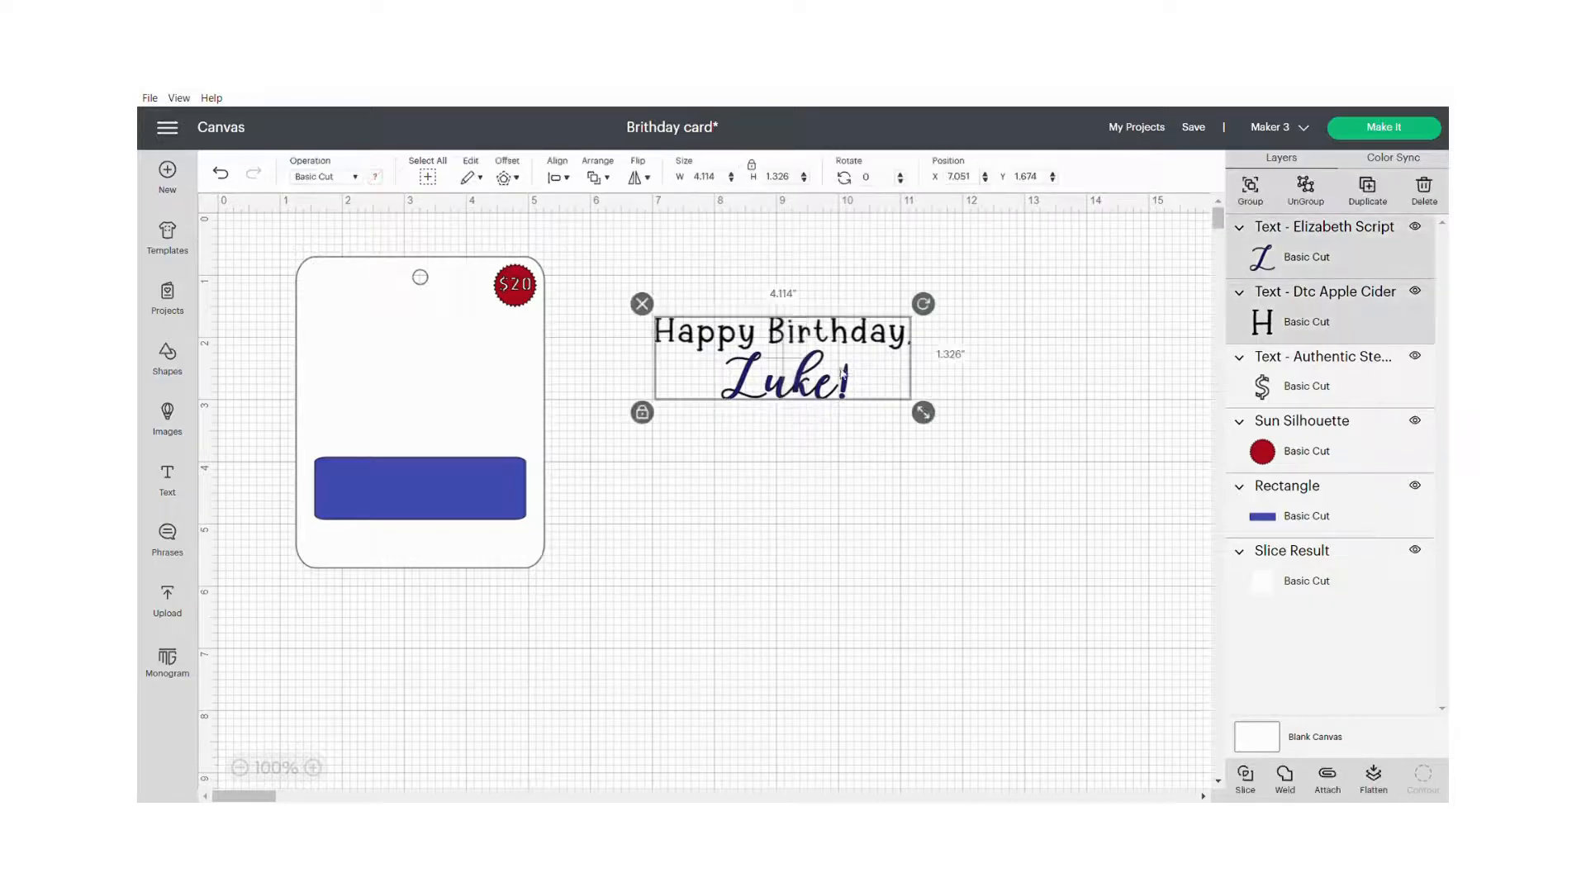
left_click(568, 179)
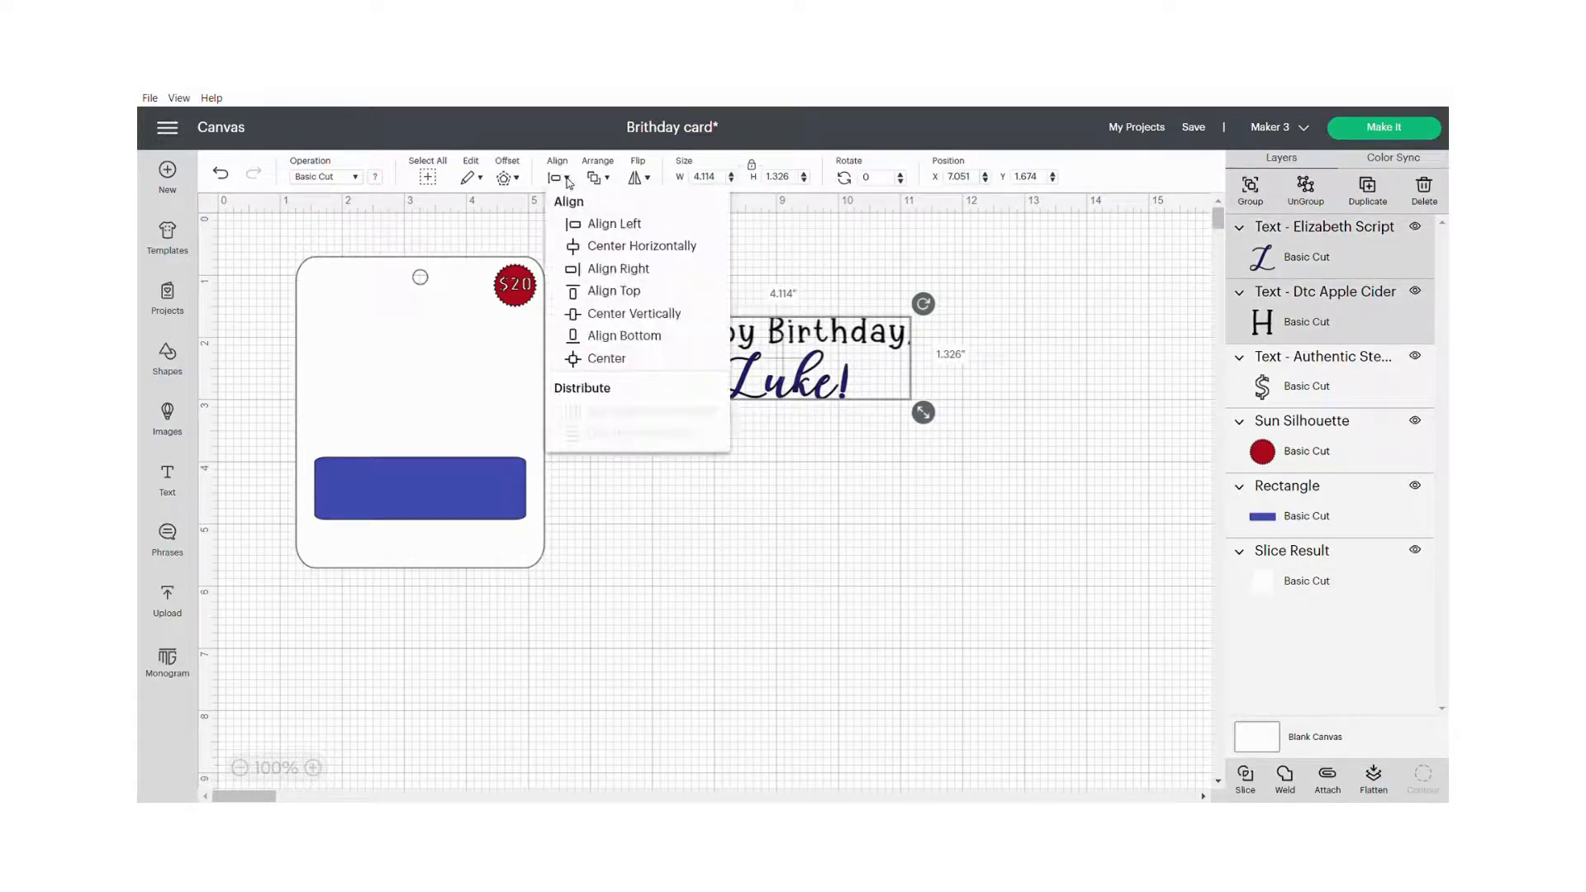
left_click(597, 245)
left_click_drag(927, 420, 384, 347)
left_click(848, 369)
left_click(573, 354)
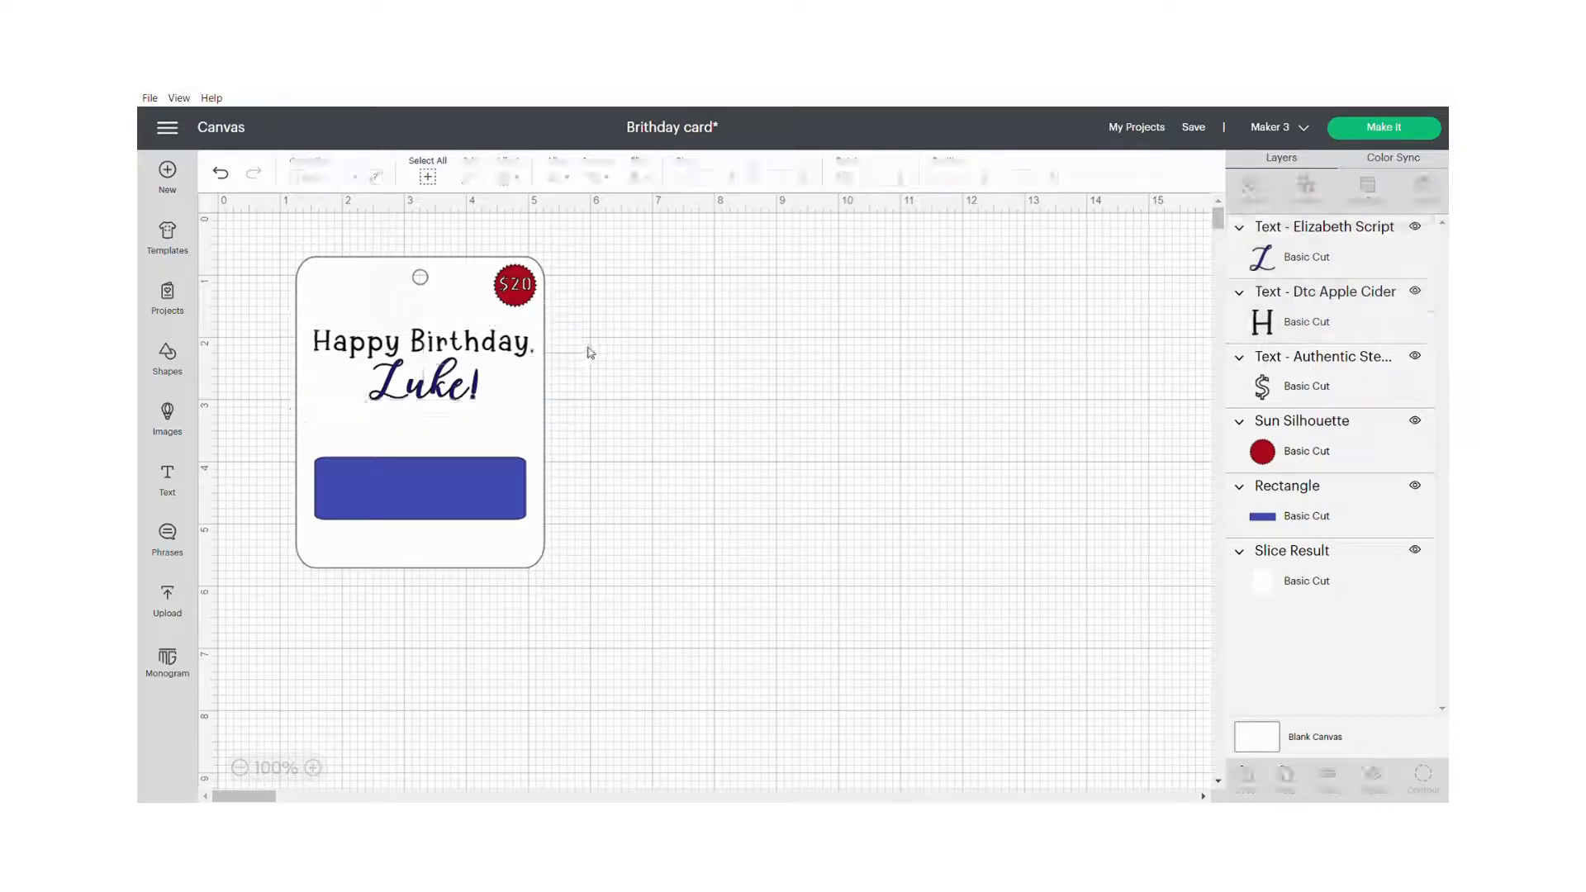
Center the greeting and name texts horizontally on the white card
left_click_drag(587, 348, 429, 396)
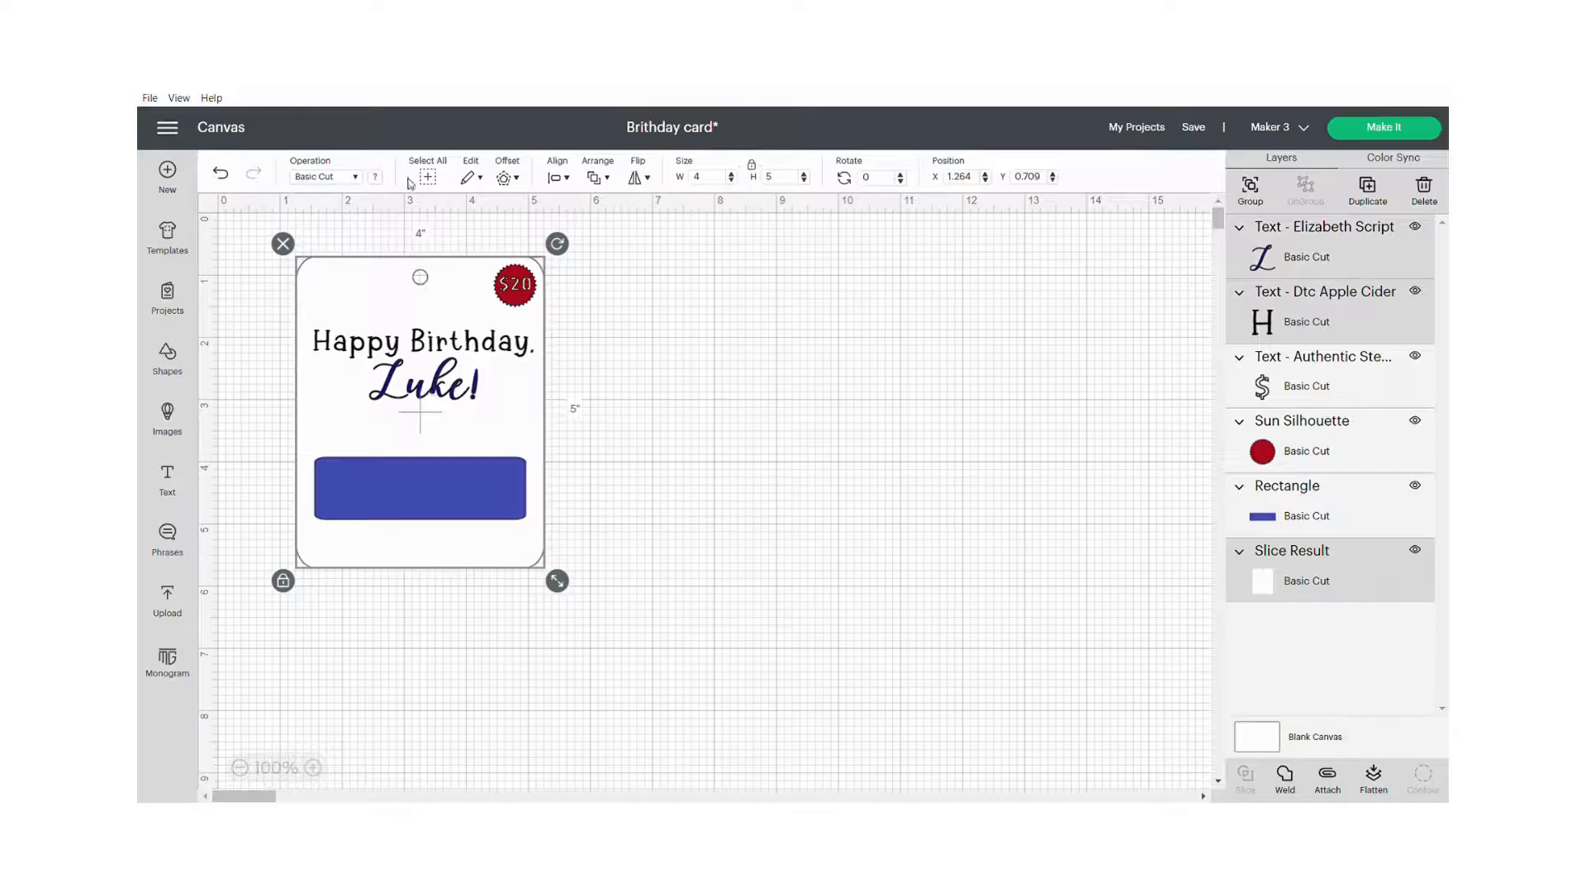
left_click(562, 178)
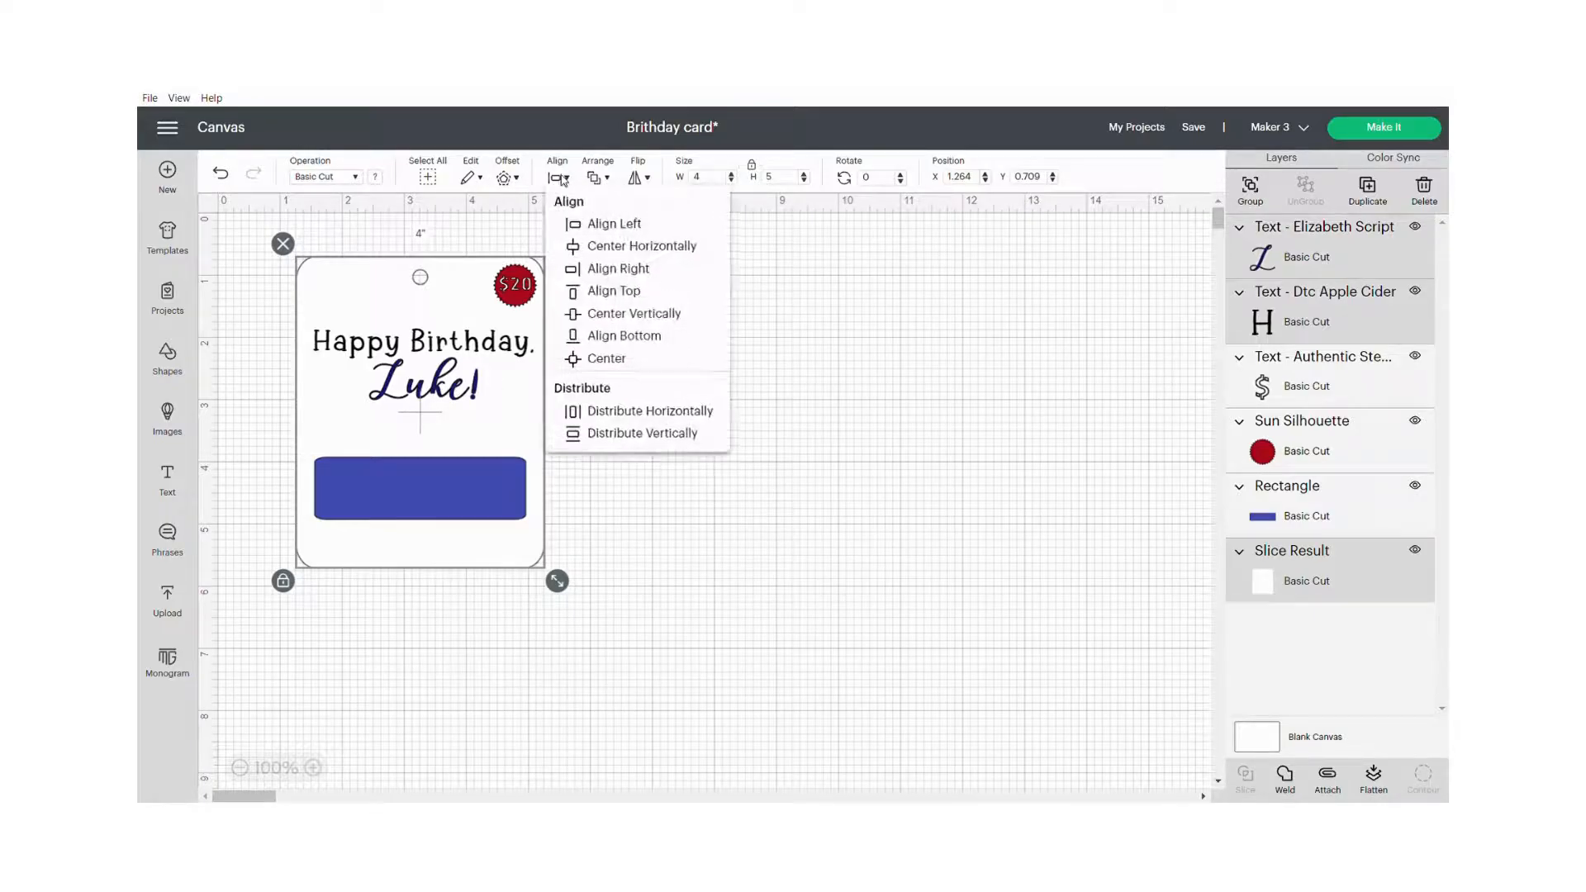
left_click(618, 245)
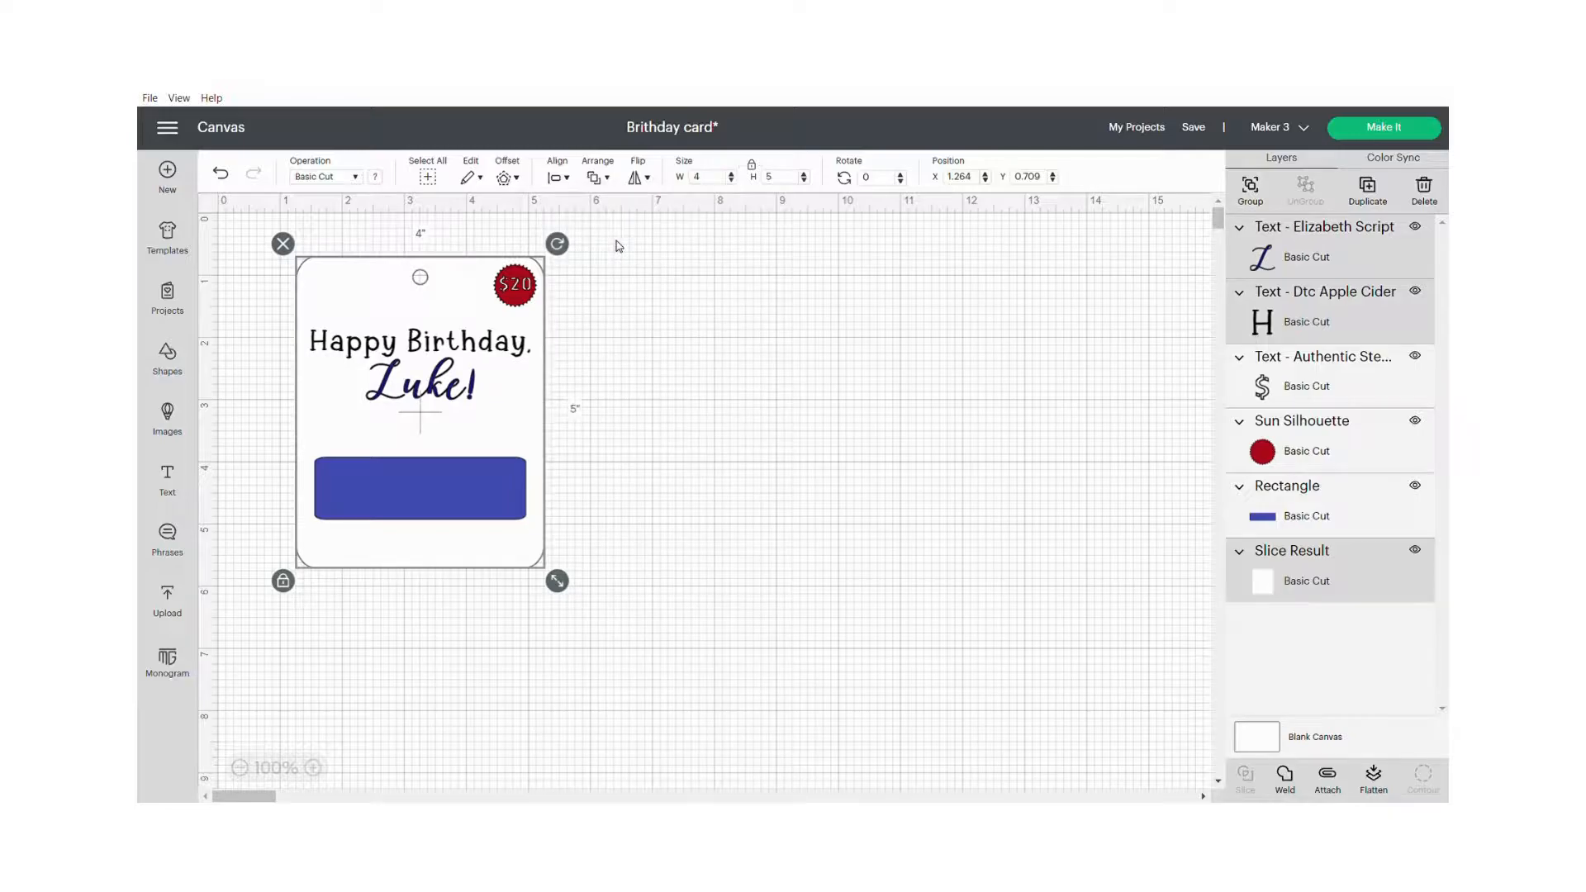
left_click(758, 376)
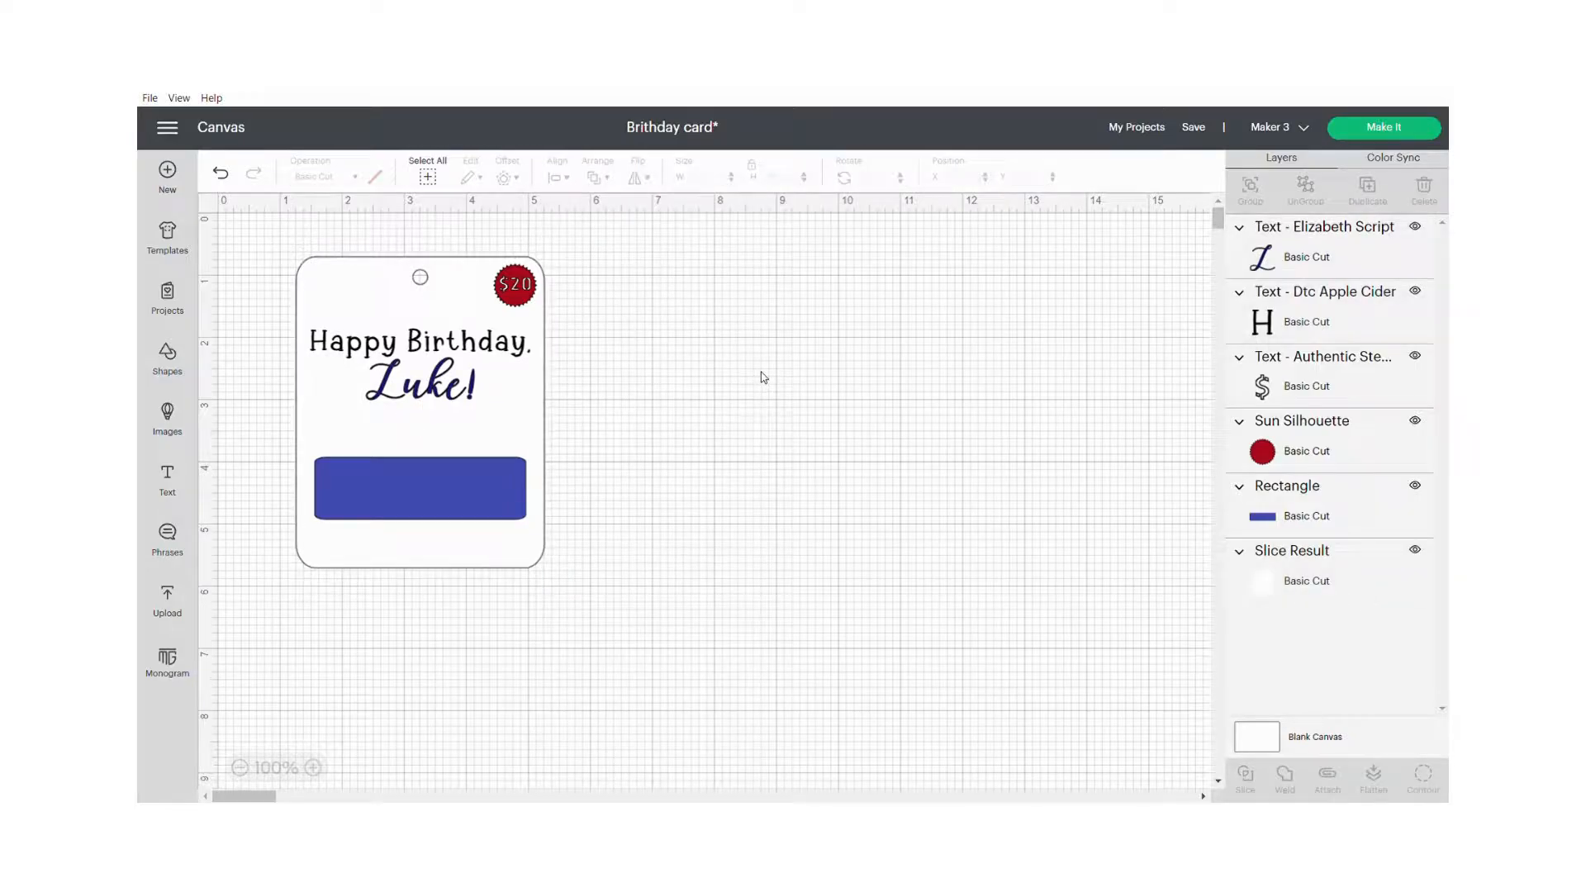
Search the images for "balloon", limit them to free ones, and add the solid black balloon with the curly string to the canvas
left_click(167, 419)
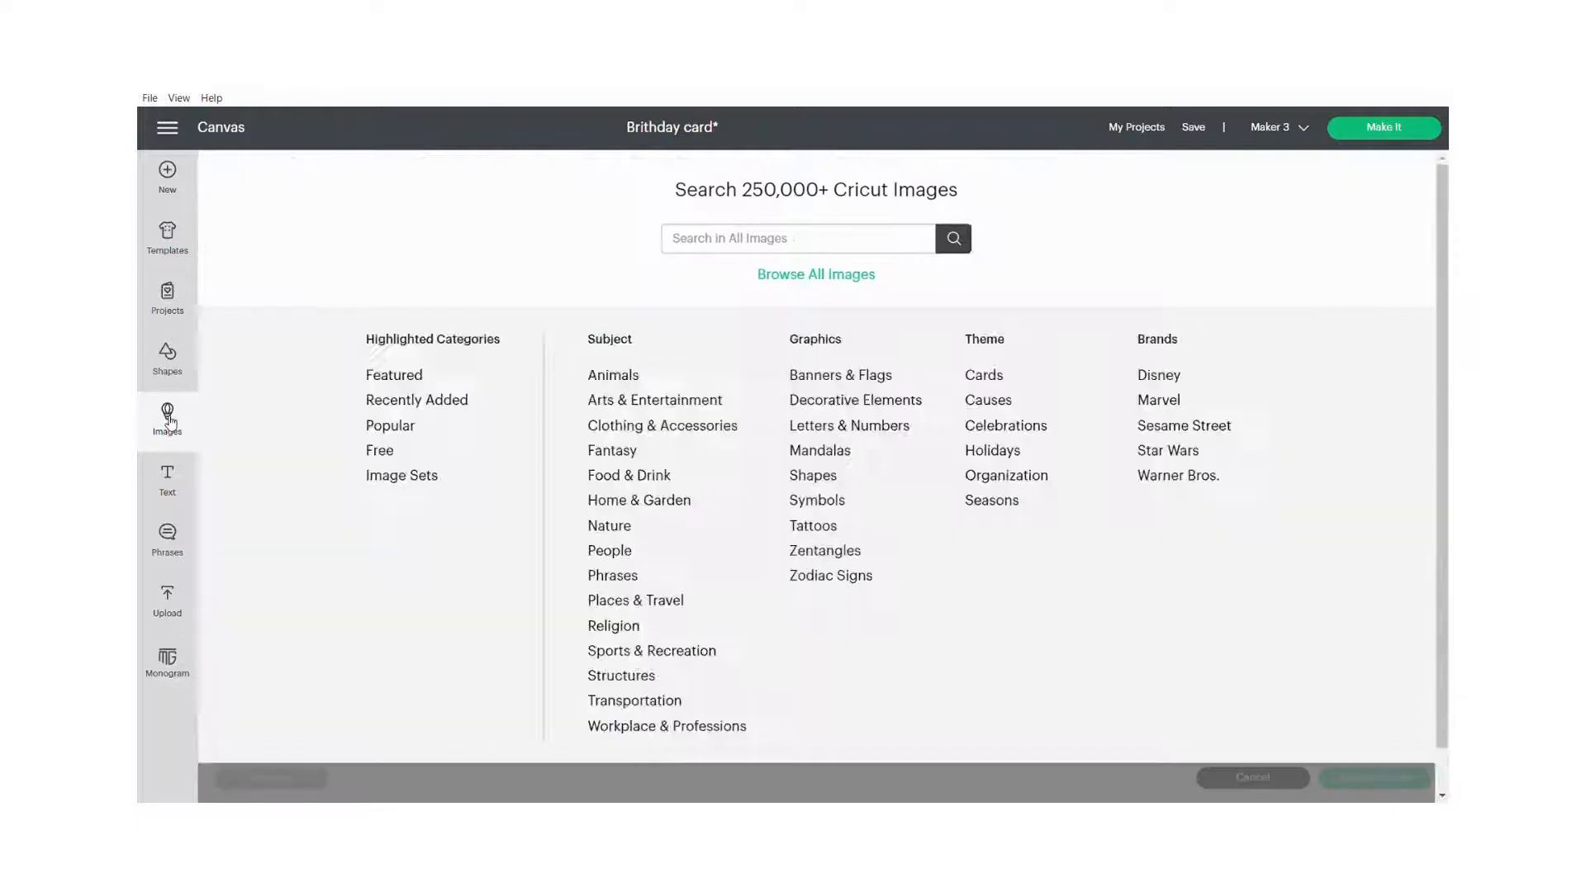
left_click(749, 243)
type("balloon")
key("Return")
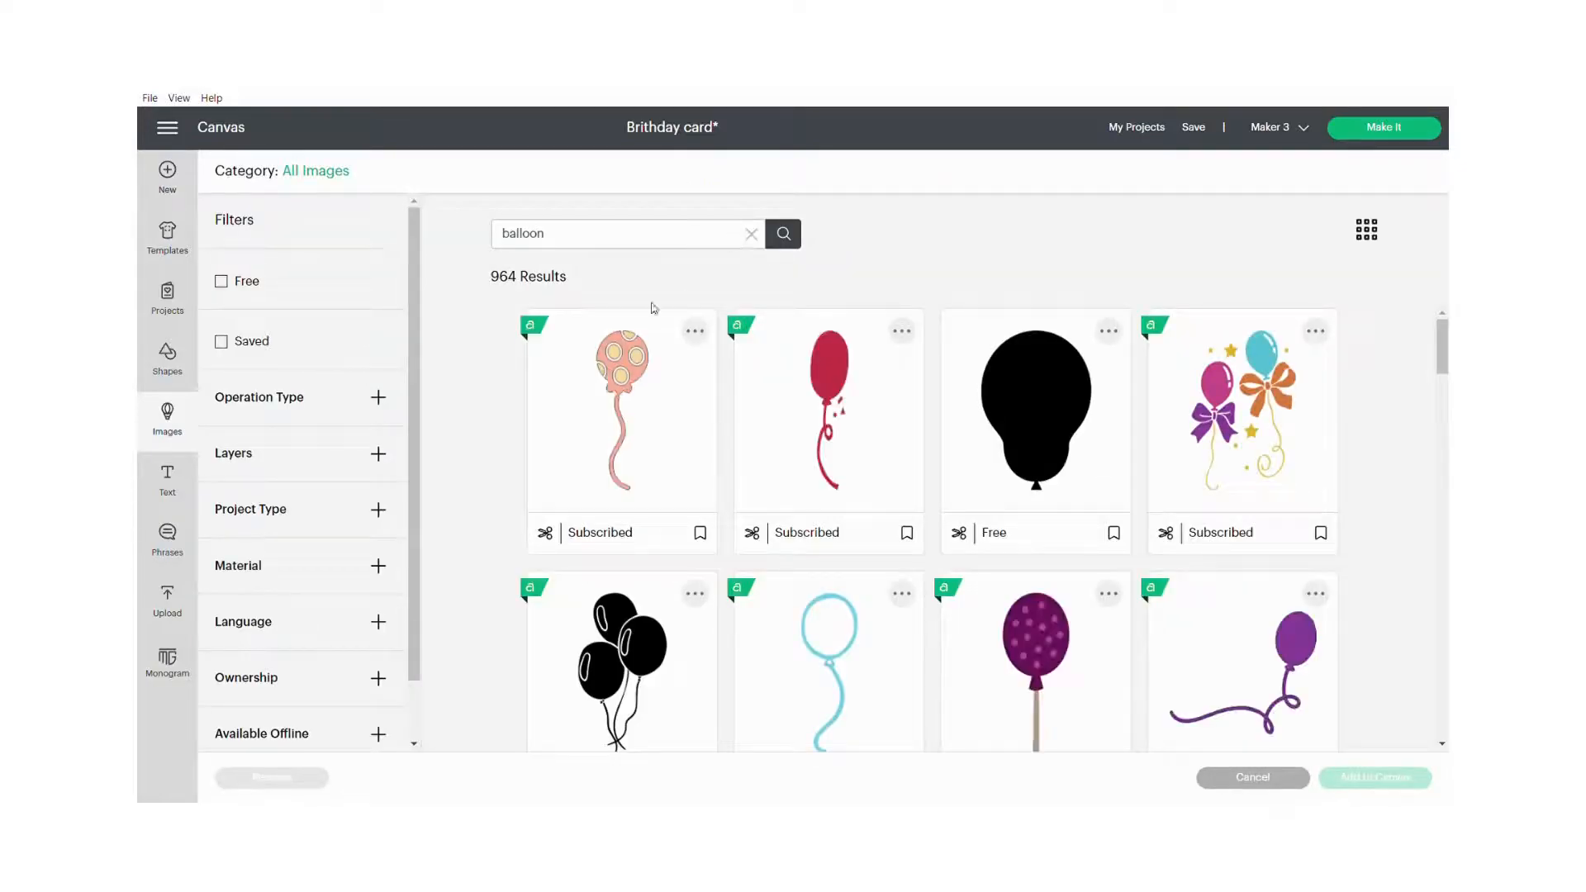
left_click(221, 282)
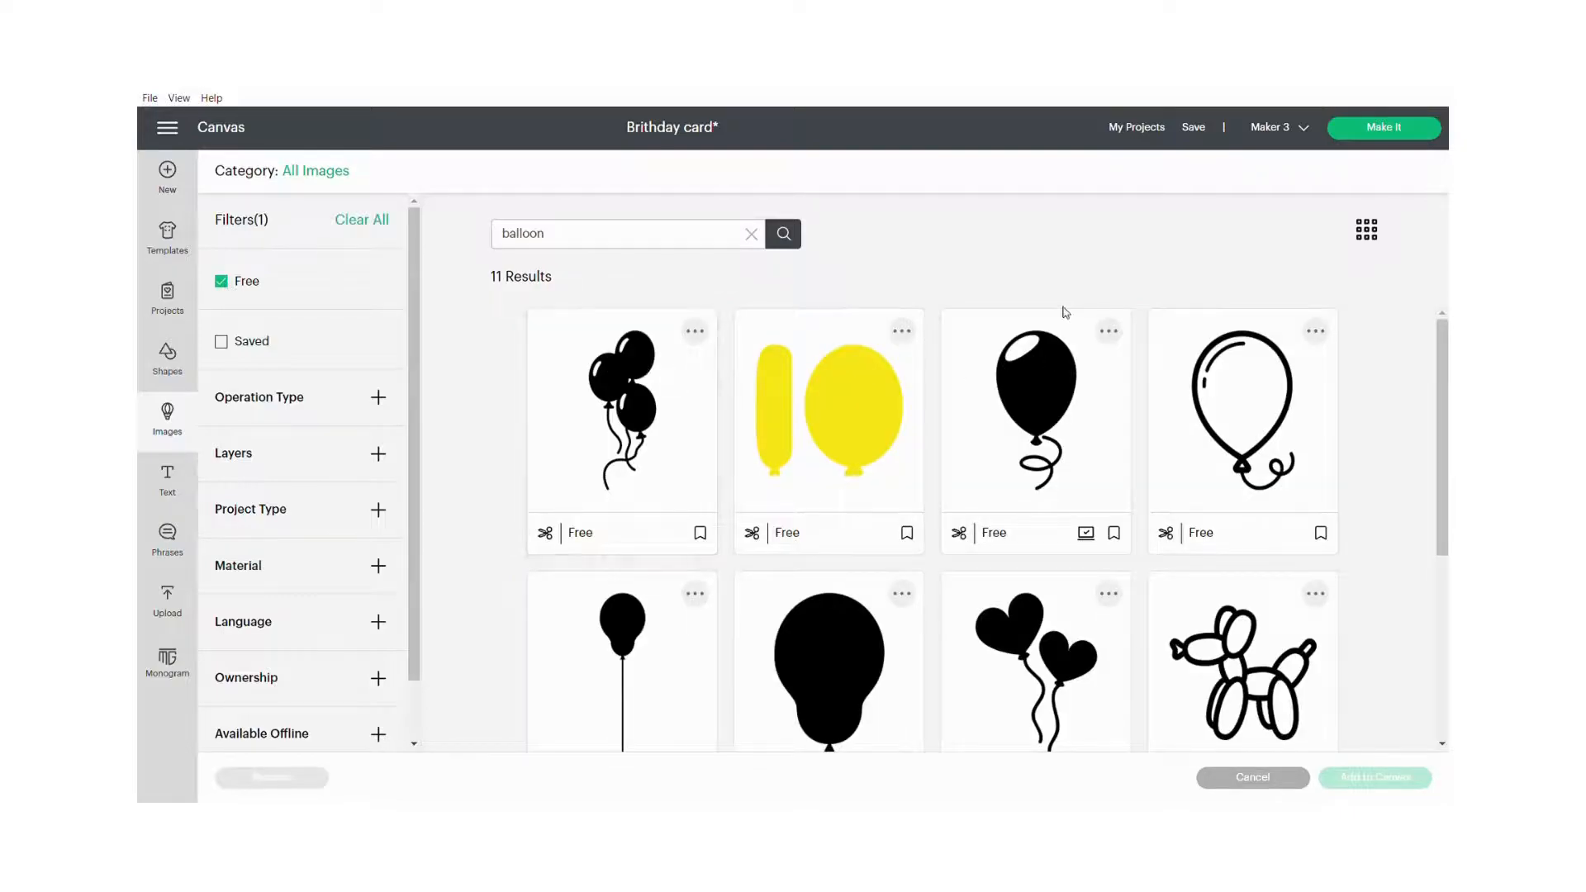
left_click(1066, 397)
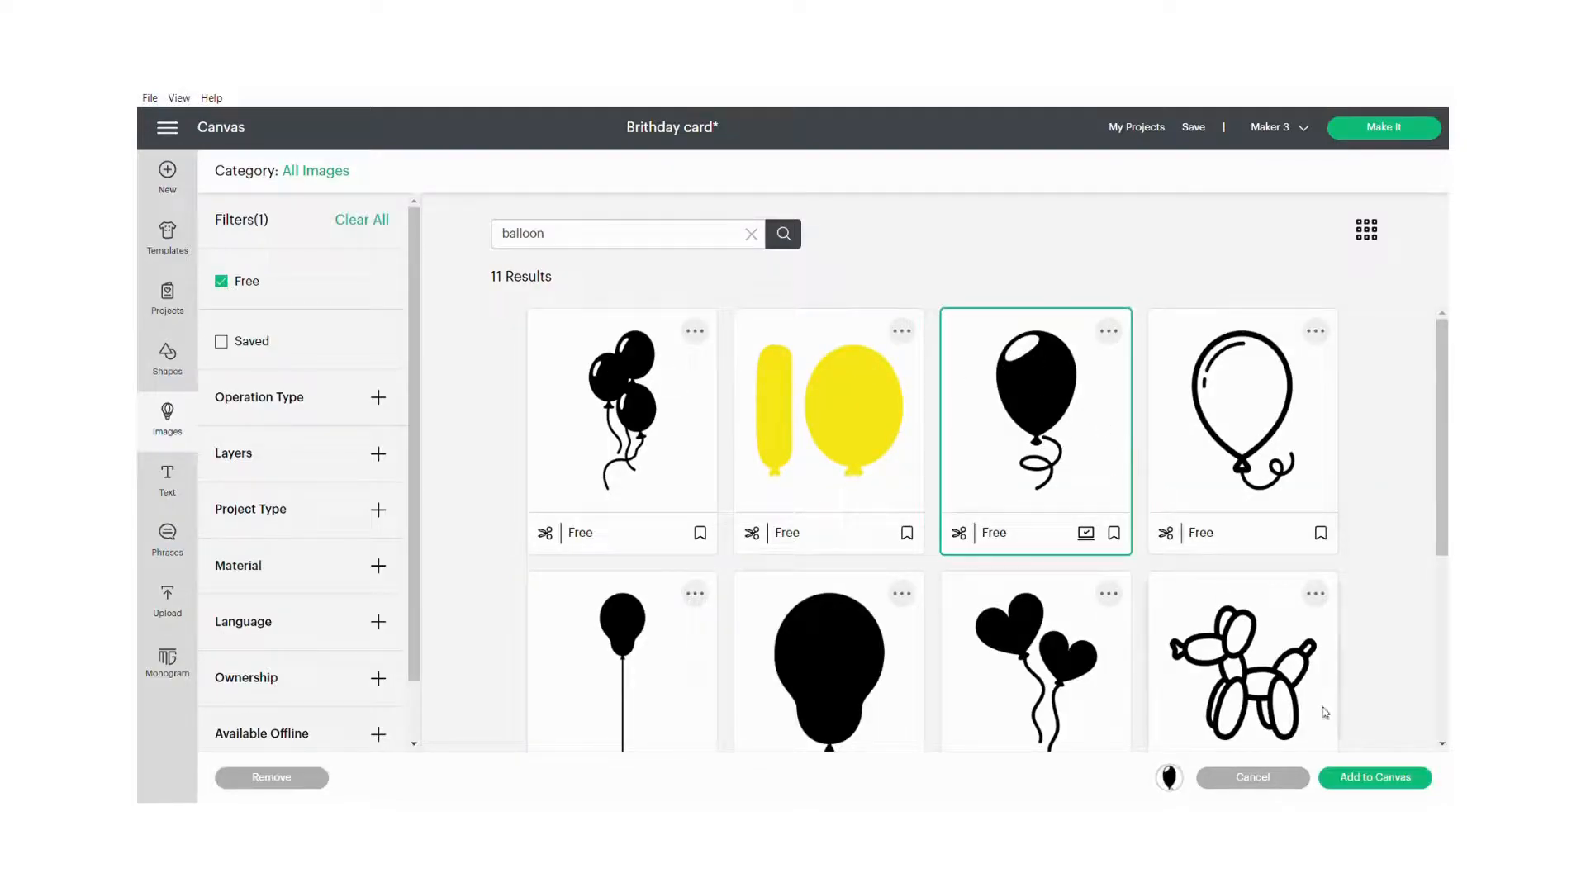
left_click(1376, 779)
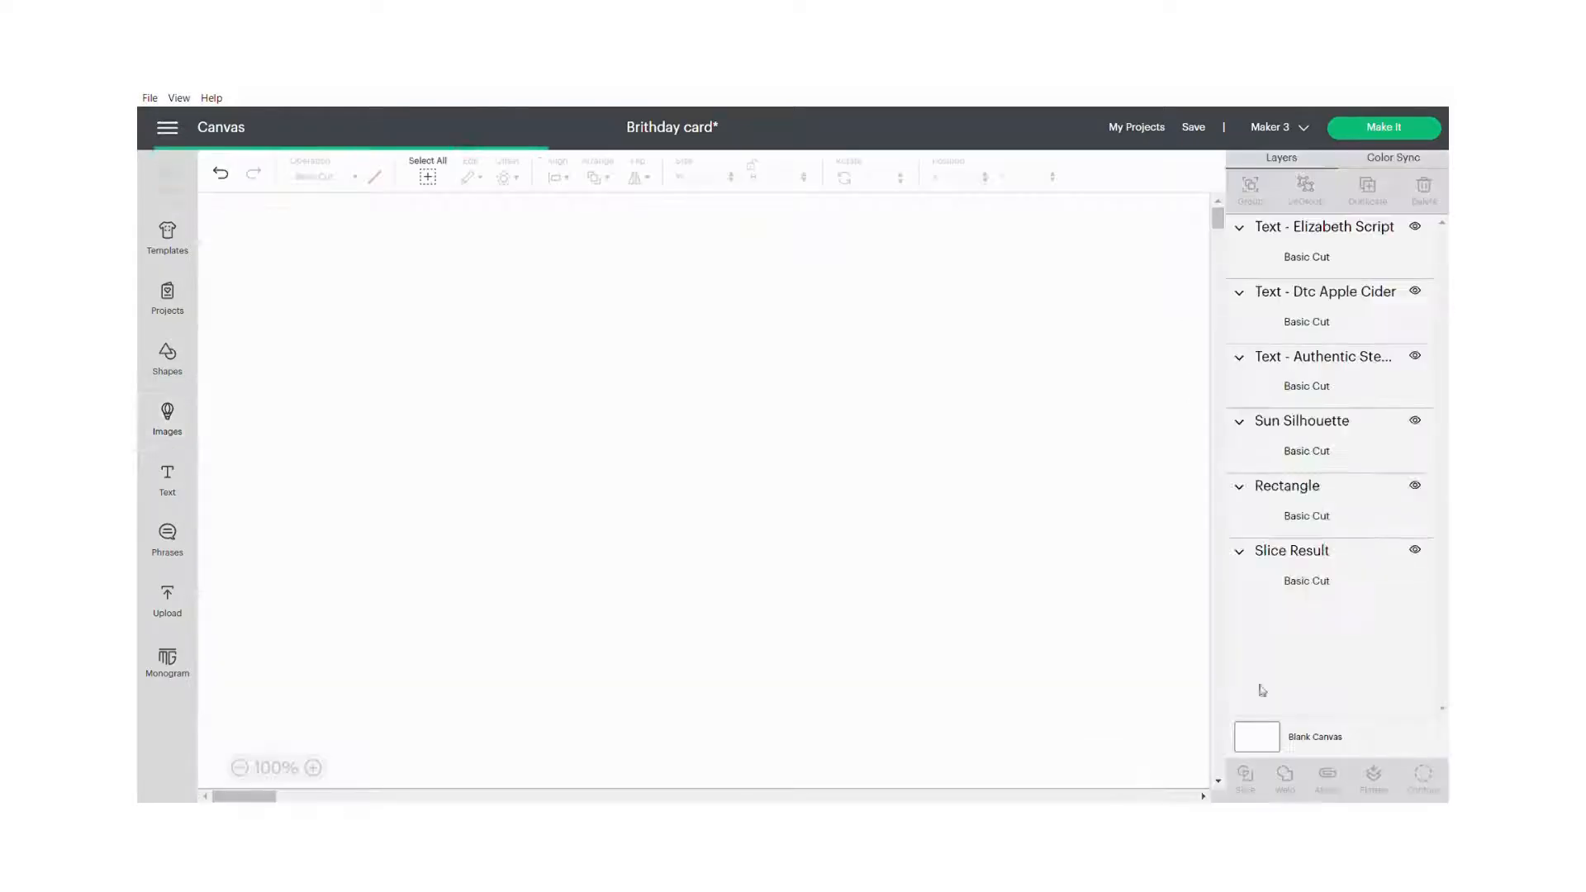
Shrink the balloon to about 0.49 in wide beside the card and make three copies of it
left_click_drag(607, 620, 744, 362)
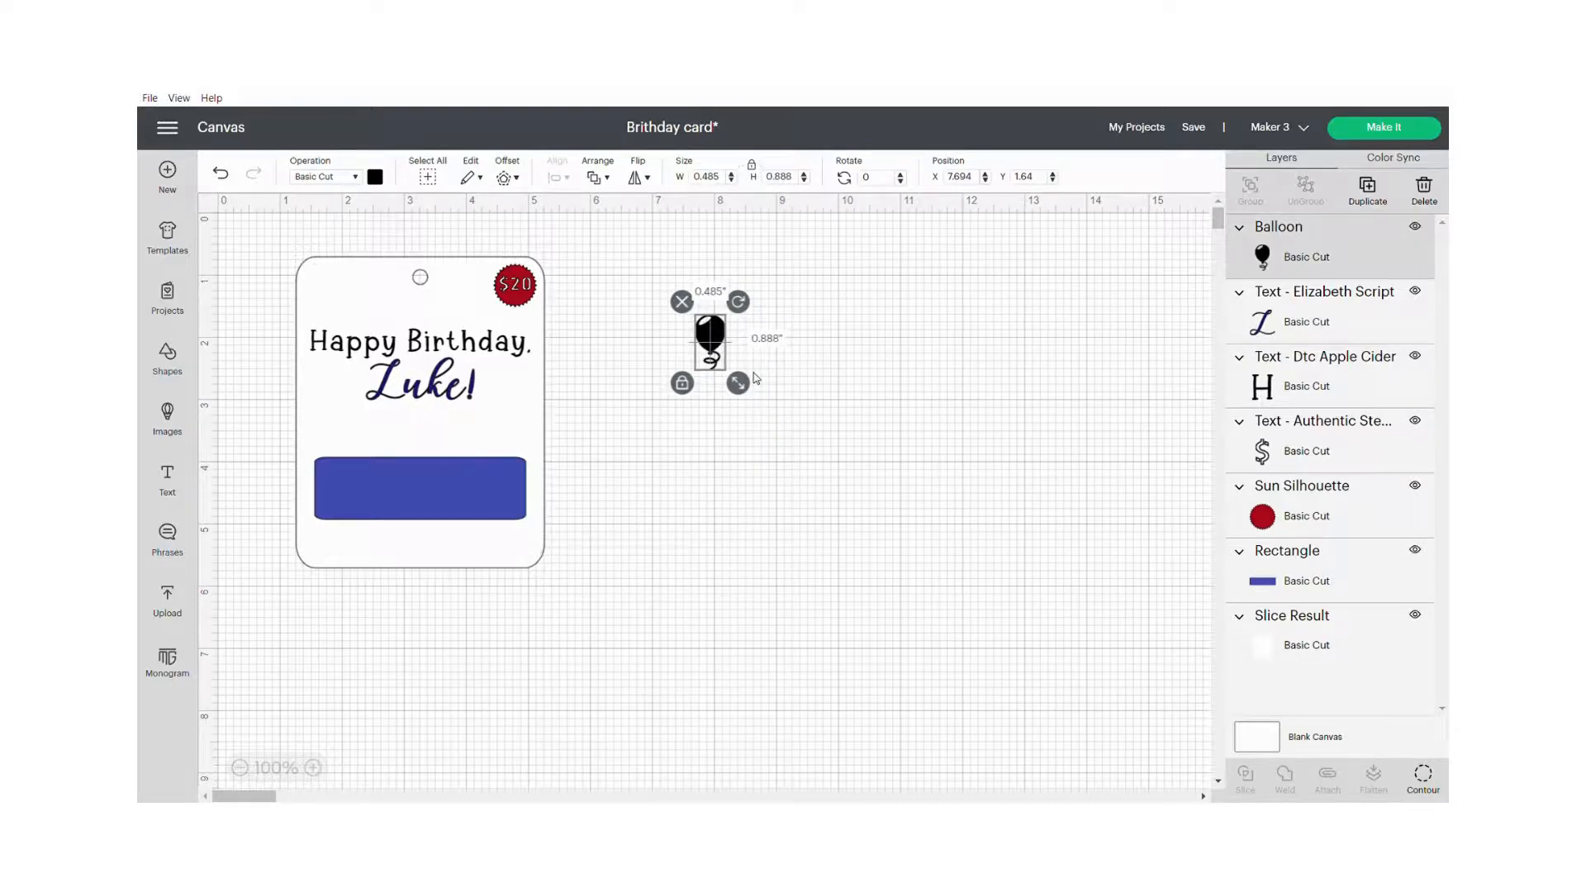
right_click(705, 339)
left_click(765, 488)
right_click(722, 361)
left_click(776, 507)
right_click(735, 373)
left_click(859, 507)
left_click(858, 506)
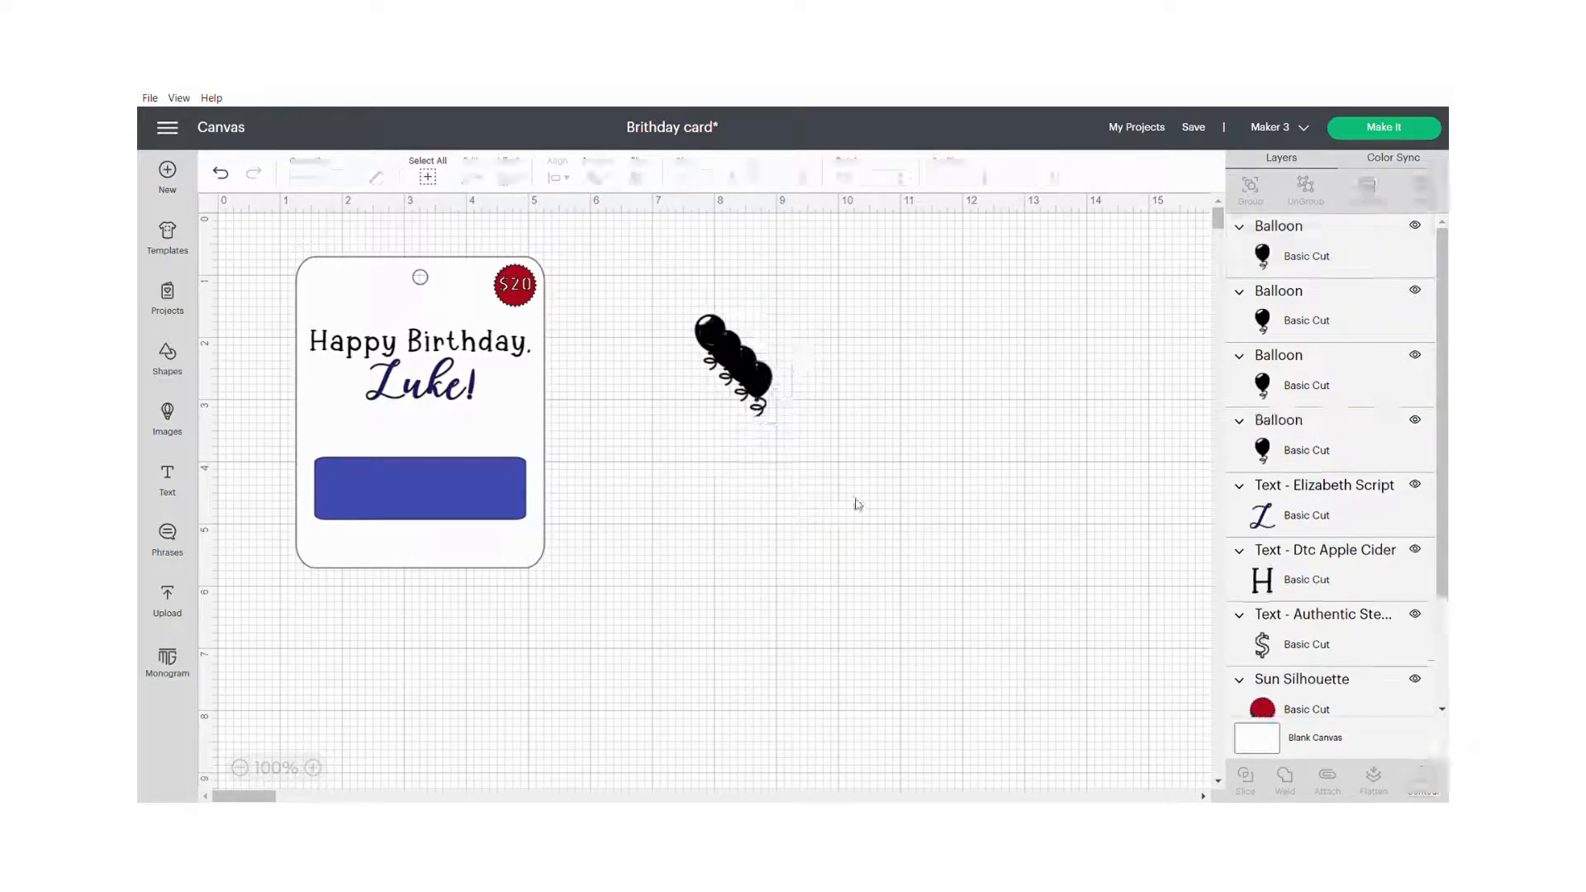
Spread the four balloons apart on the empty canvas and color the uppermost one yellow
left_click_drag(756, 382, 732, 417)
left_click_drag(709, 330, 772, 316)
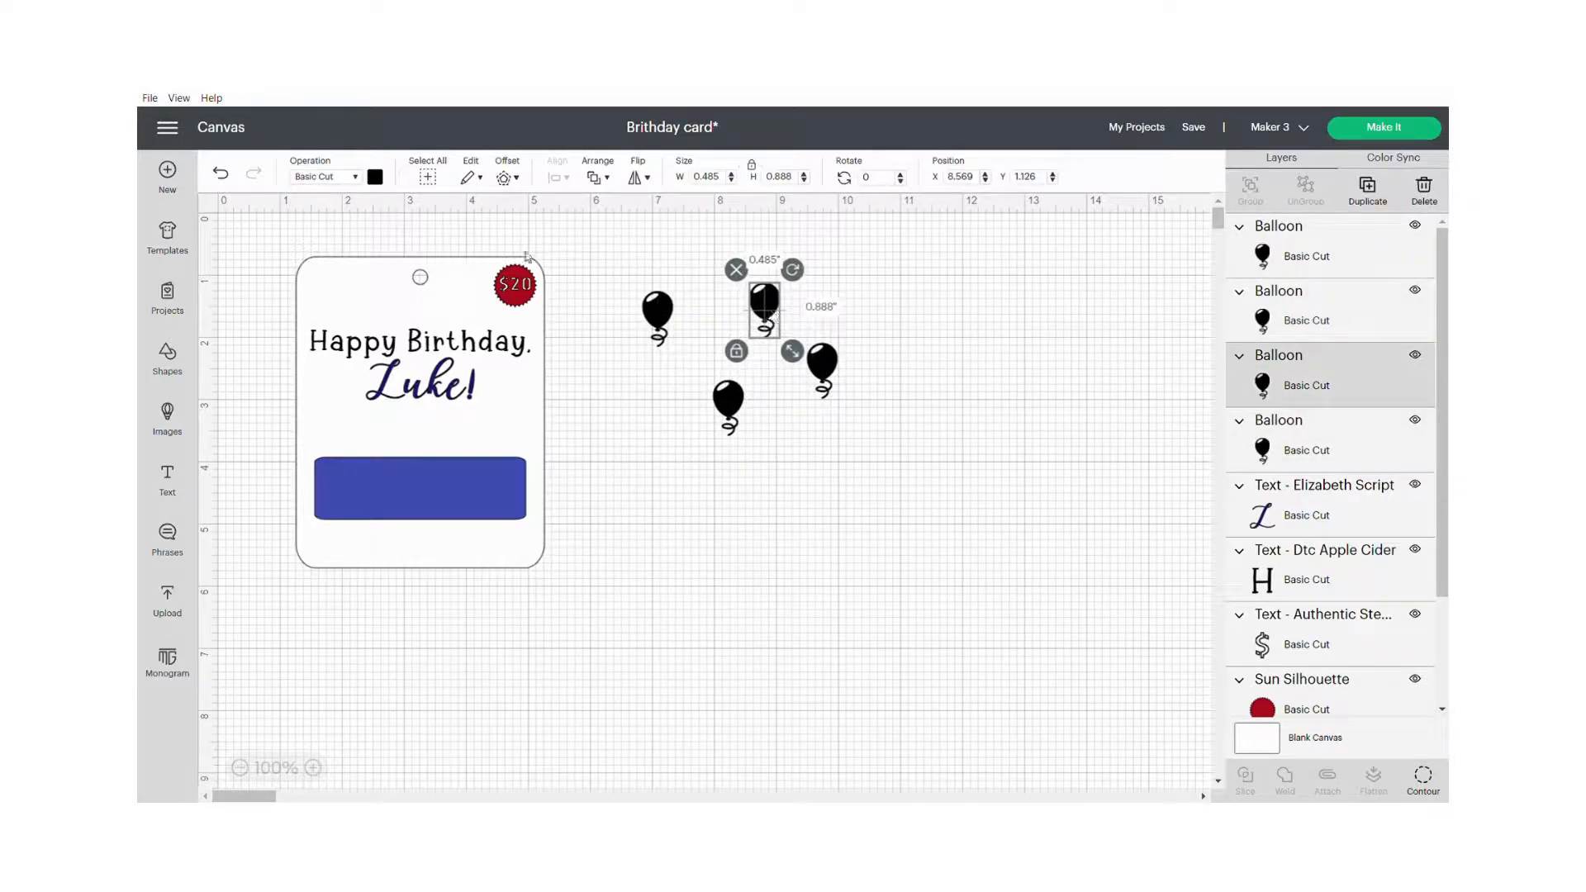
left_click(377, 178)
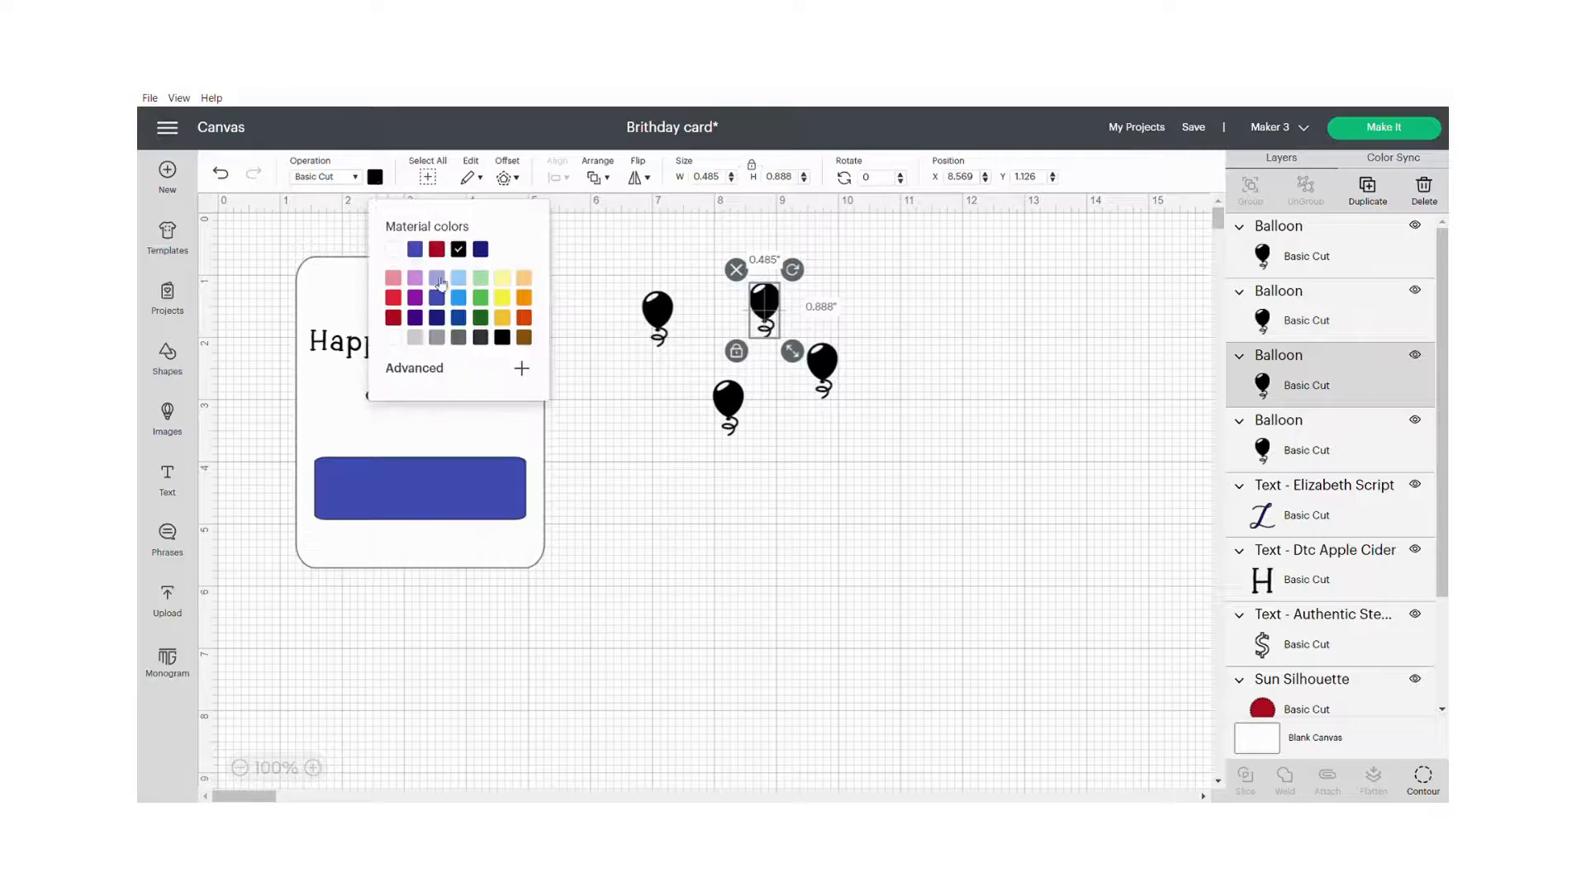
left_click(503, 299)
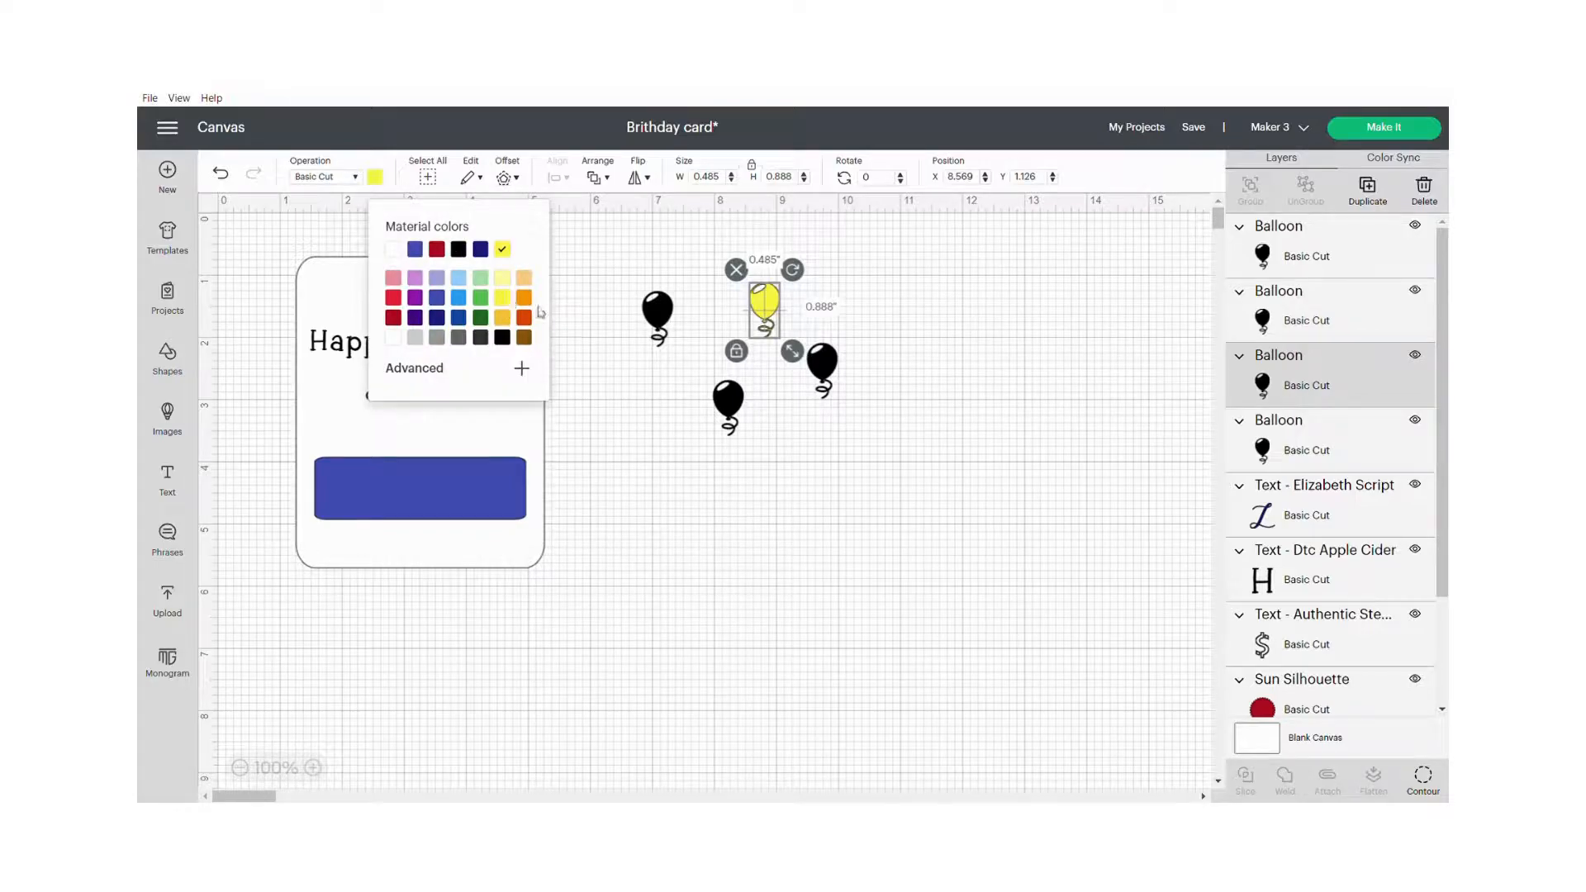
Color the three remaining black balloons: the leftmost dark green, the lowest dark red and the rightmost navy blue
left_click(658, 313)
left_click(376, 178)
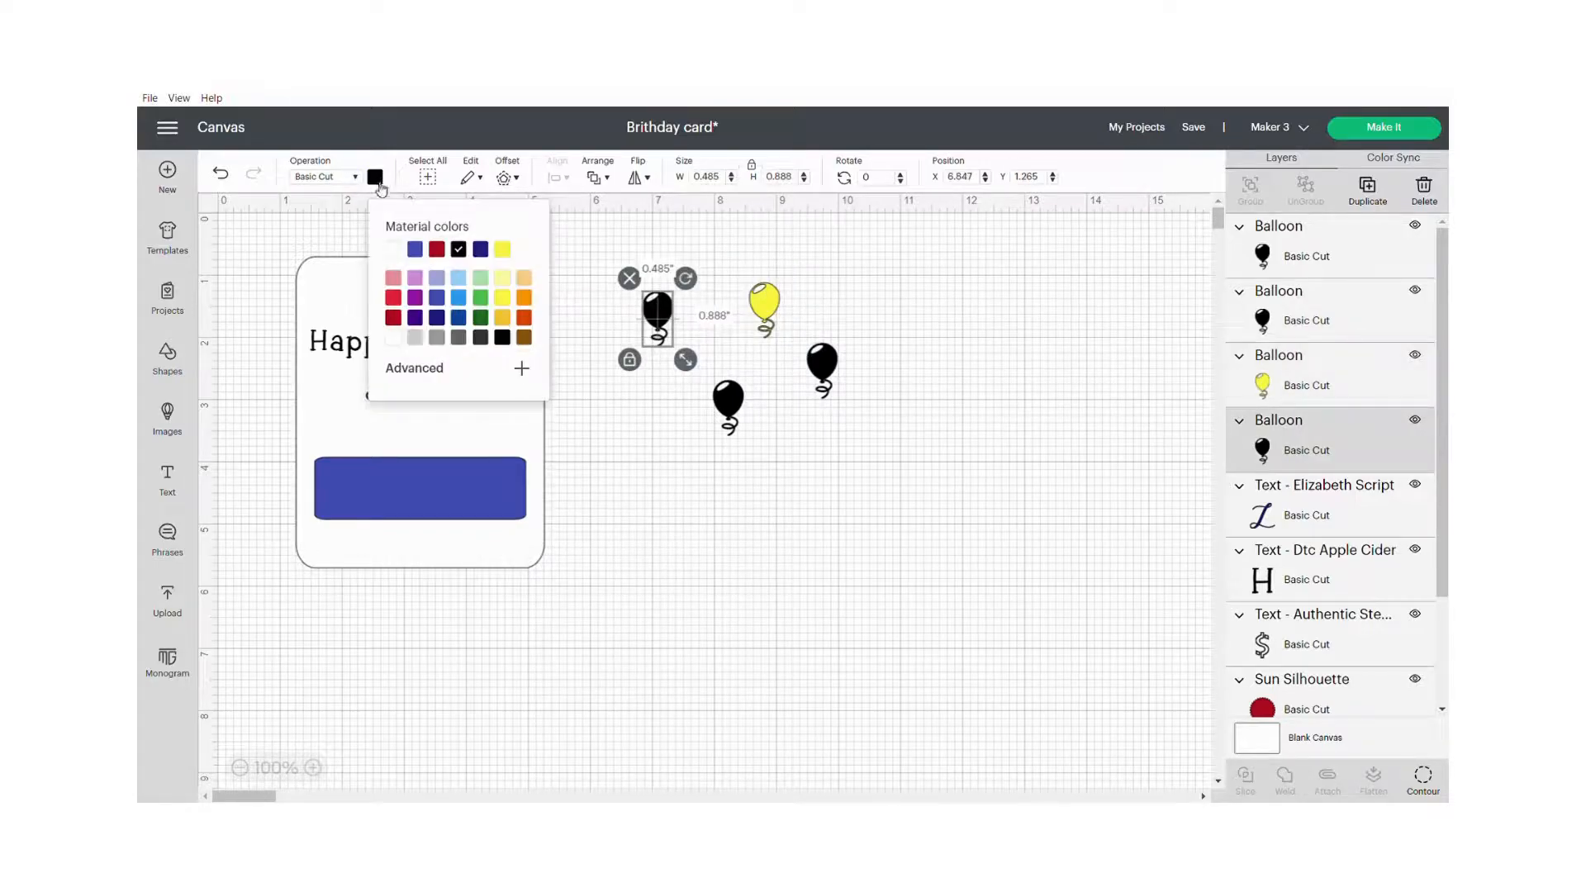
left_click(483, 299)
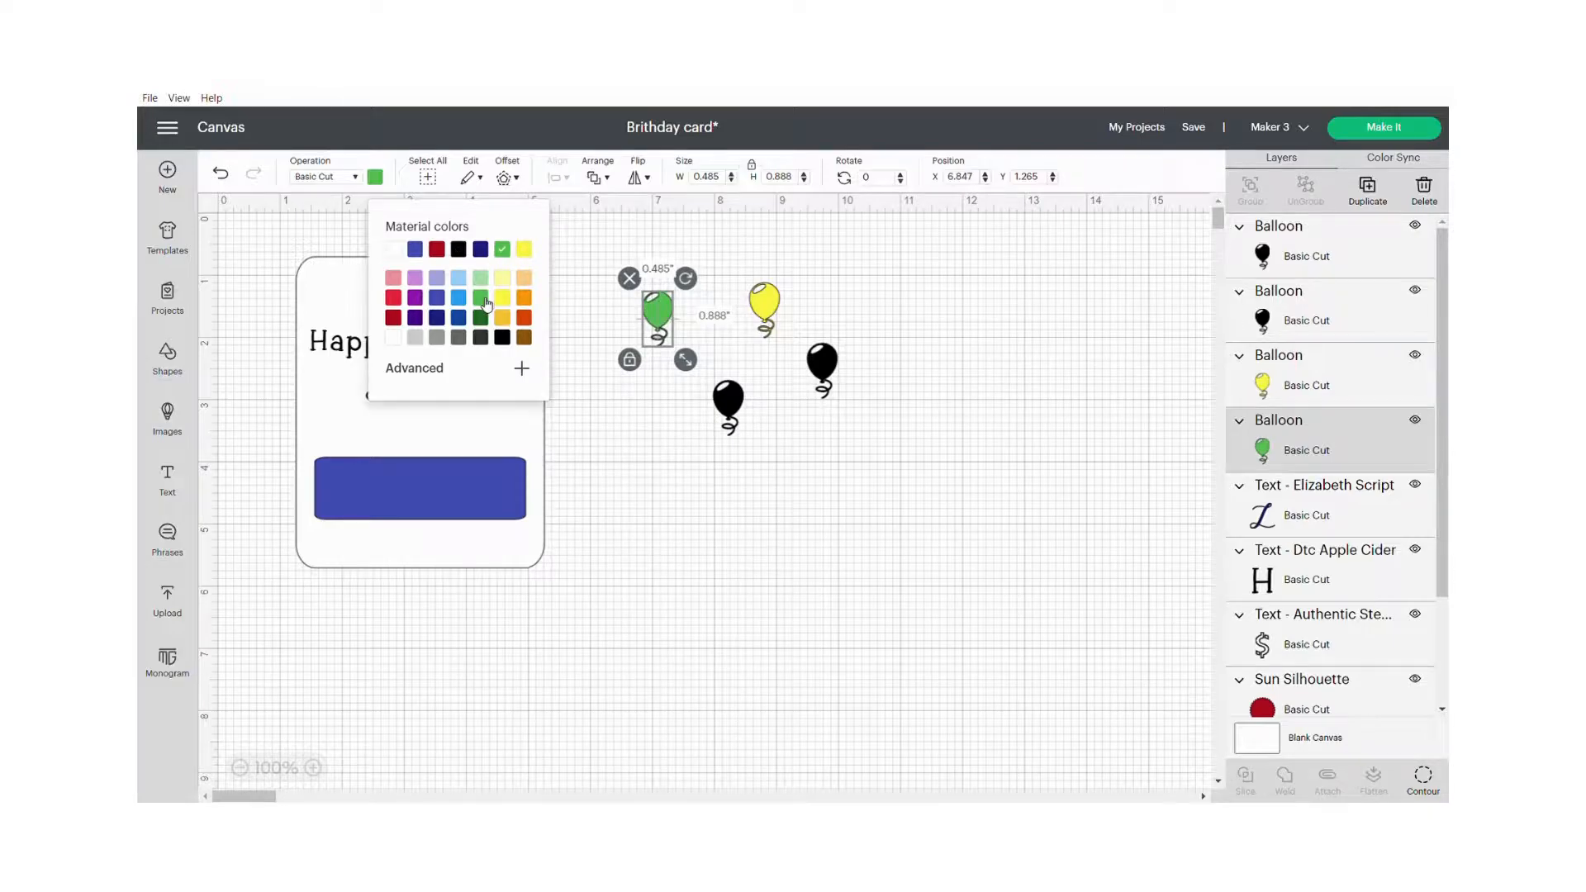
left_click(486, 319)
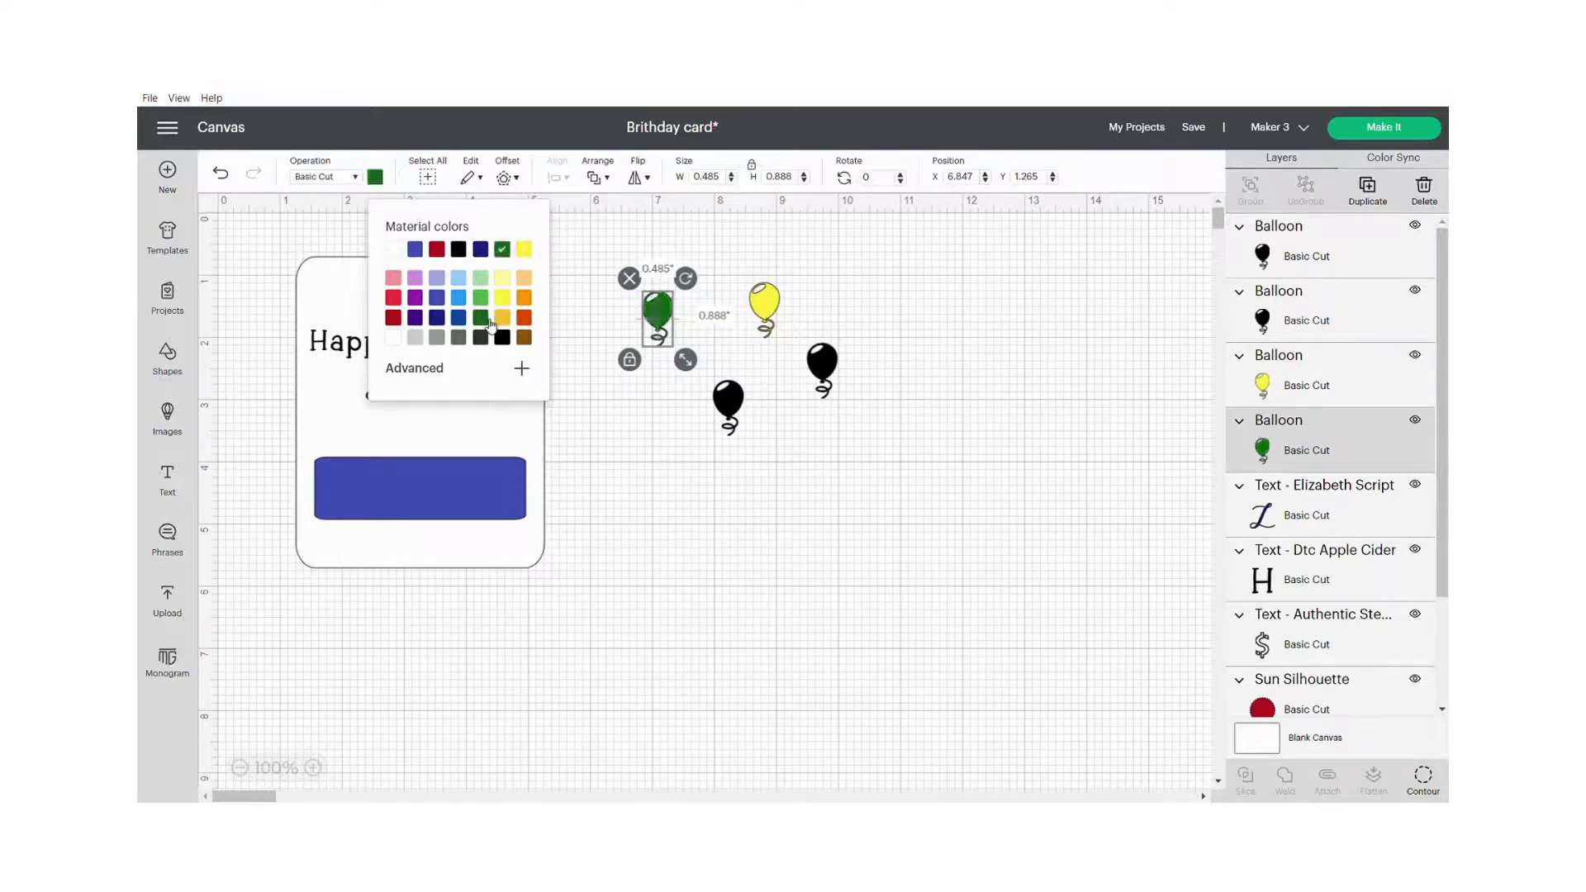
left_click(723, 388)
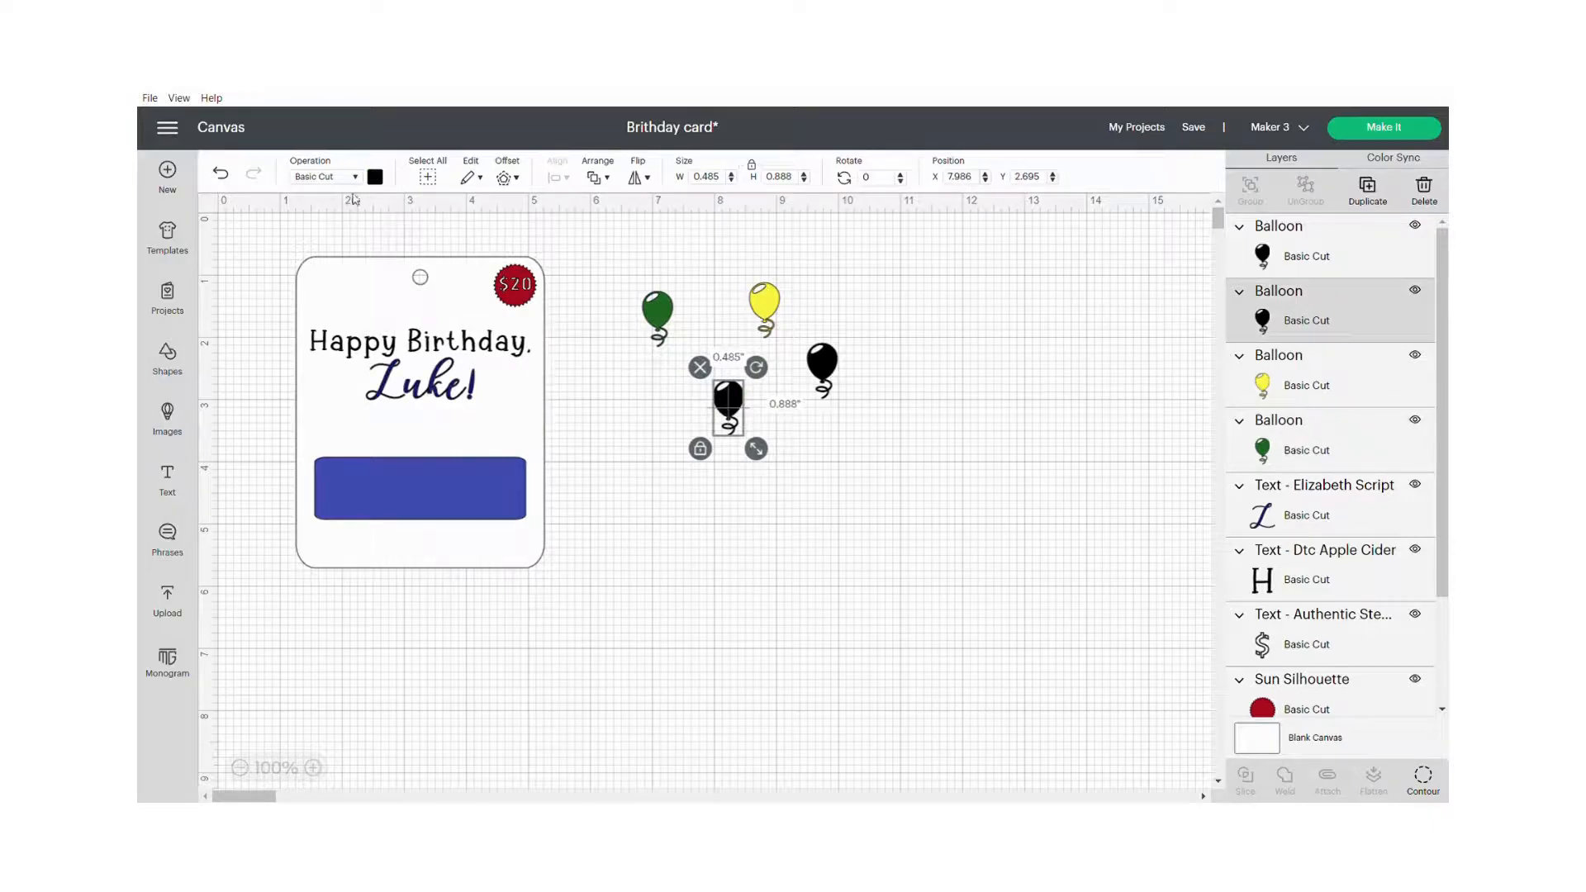
left_click(375, 176)
left_click(394, 318)
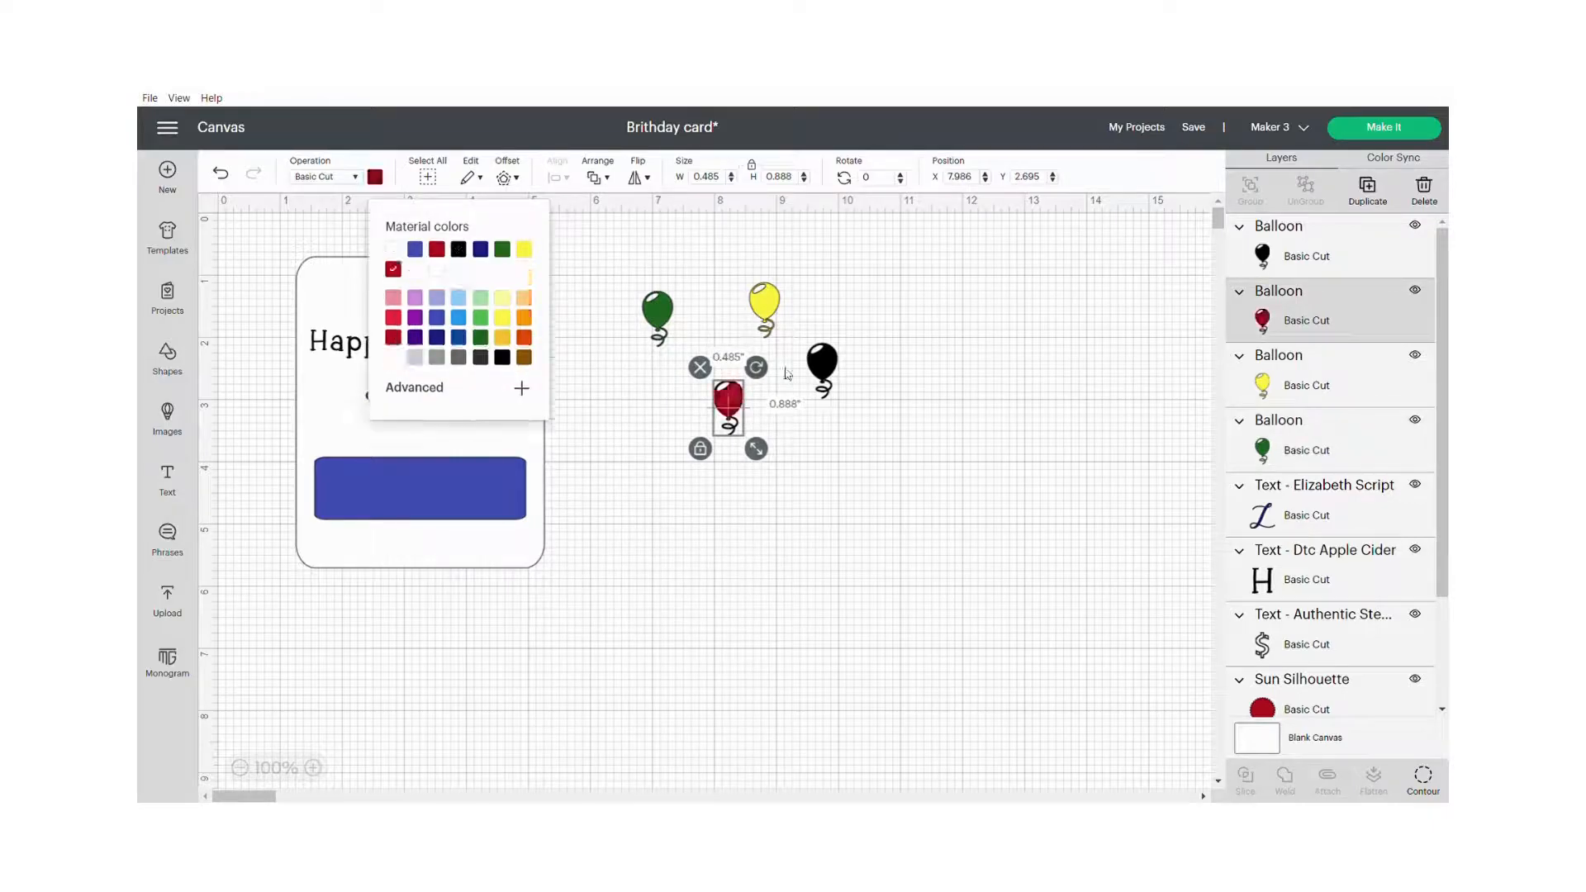
left_click(820, 366)
left_click(375, 176)
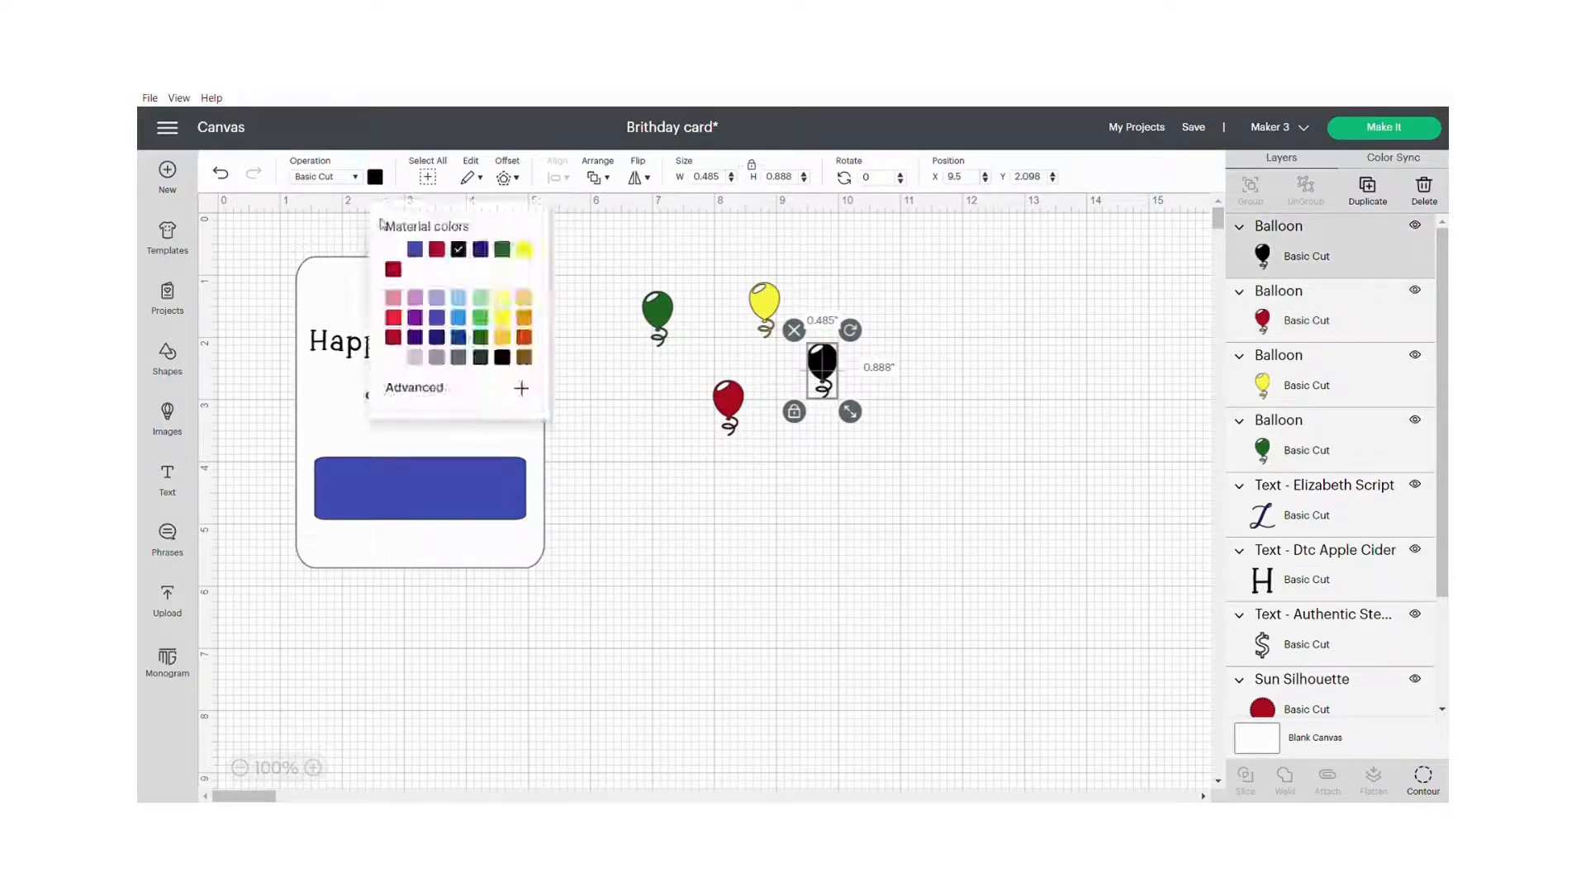
left_click(443, 345)
left_click(637, 454)
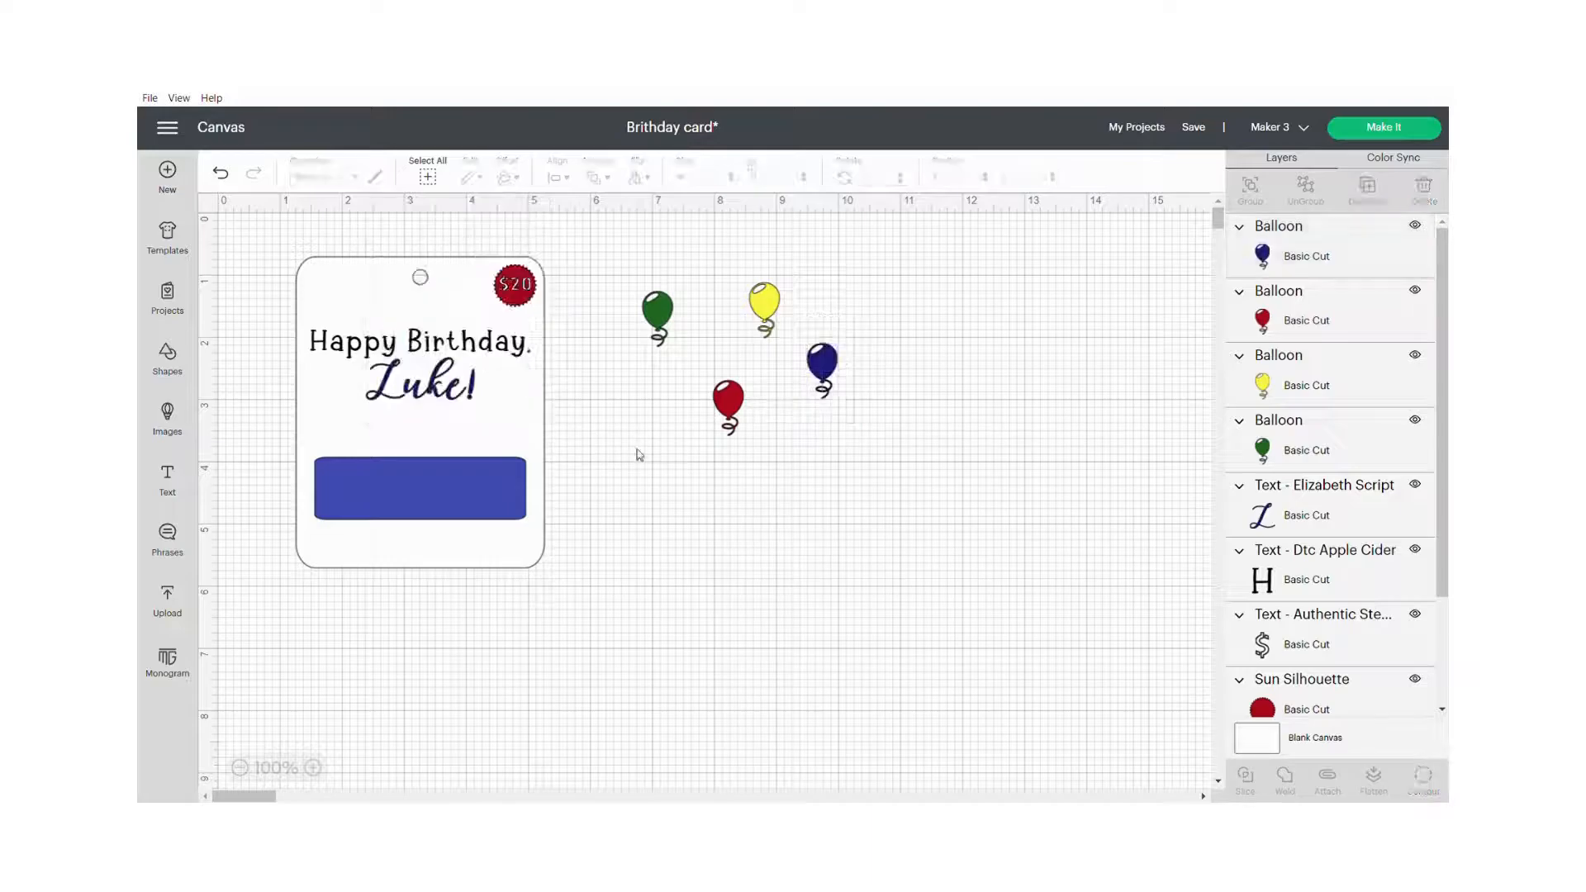
Shrink, tilt and place the green balloon (about 0.39 in wide) in the card's upper-left corner and the red one (about 0.36 in) below the name's right end
left_click(658, 317)
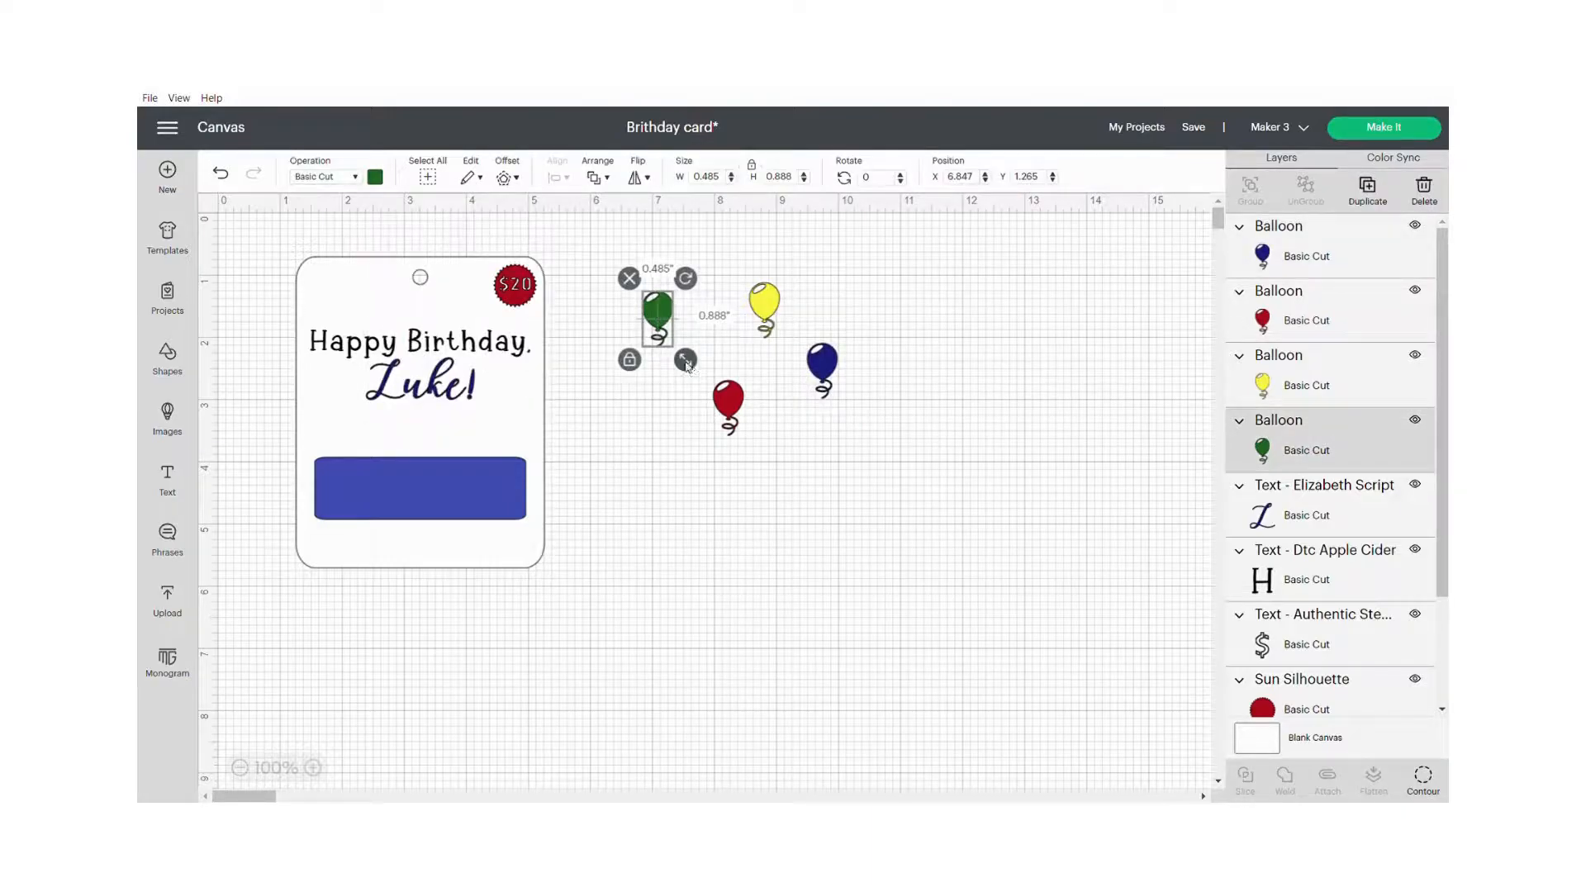
left_click_drag(686, 364, 353, 258)
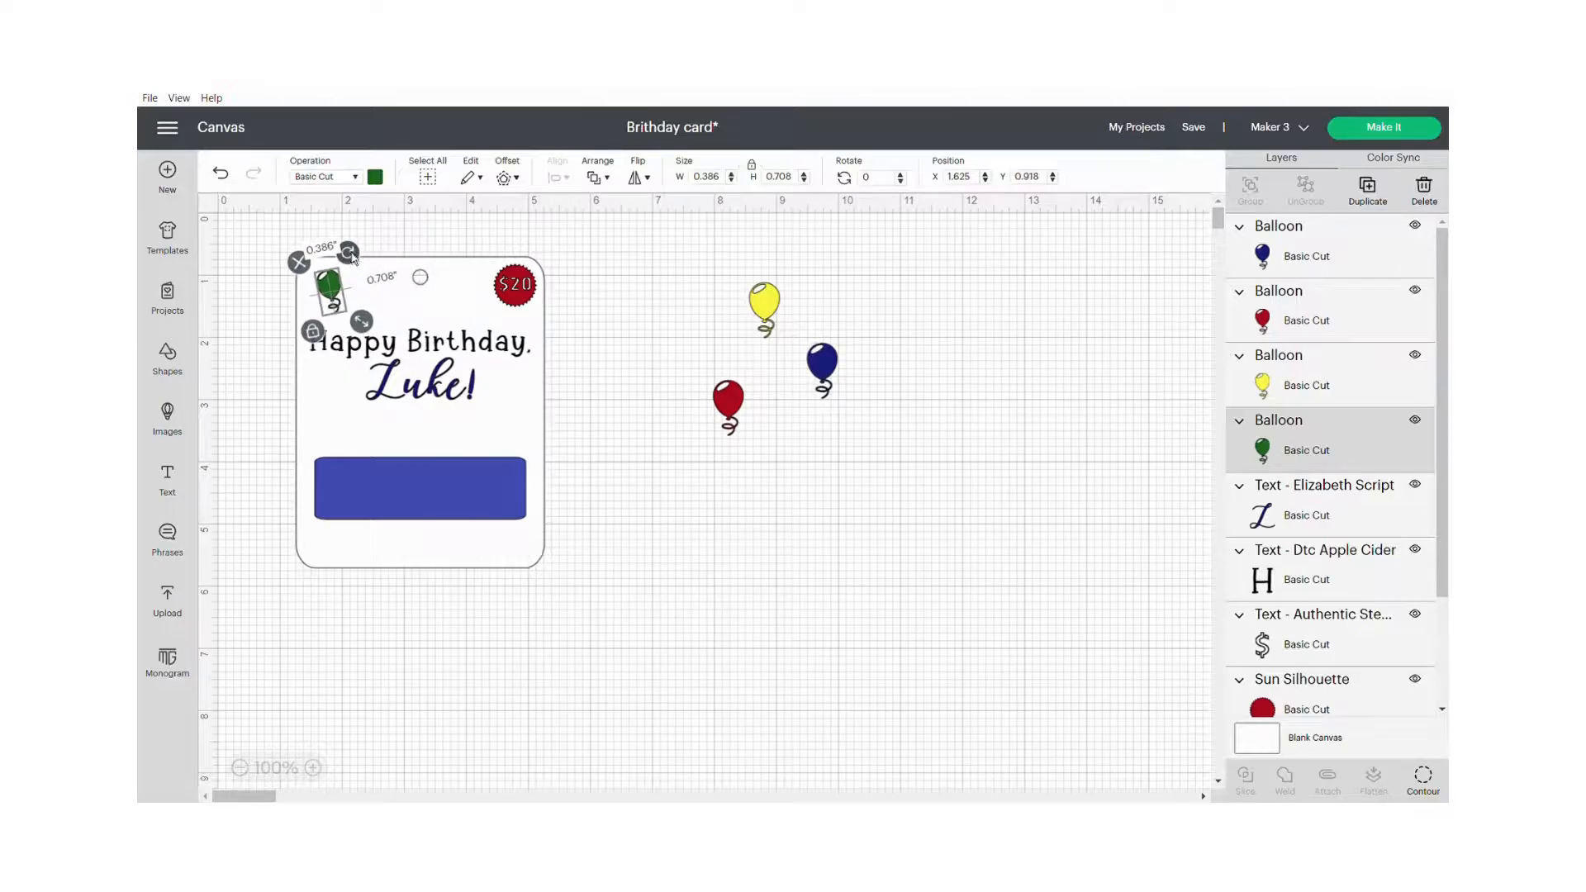
left_click(728, 398)
left_click_drag(746, 438, 540, 393)
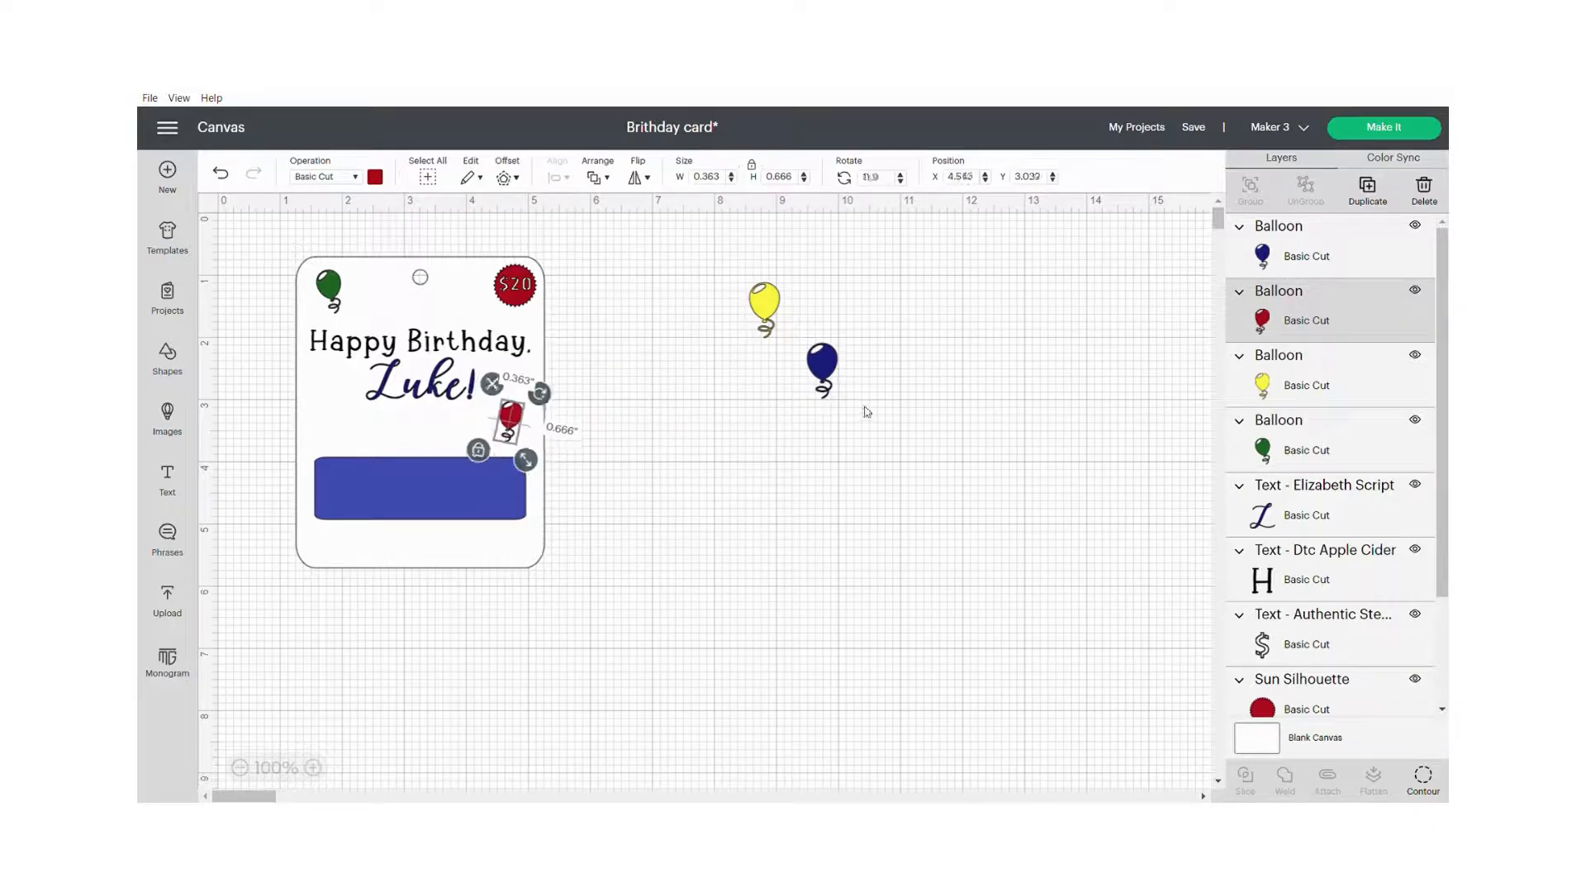
Shrink, tilt and place the blue balloon (about 0.37 in wide) left below the name and the yellow one (about 0.39 in) between hole and badge
left_click(829, 368)
left_click_drag(850, 411, 332, 413)
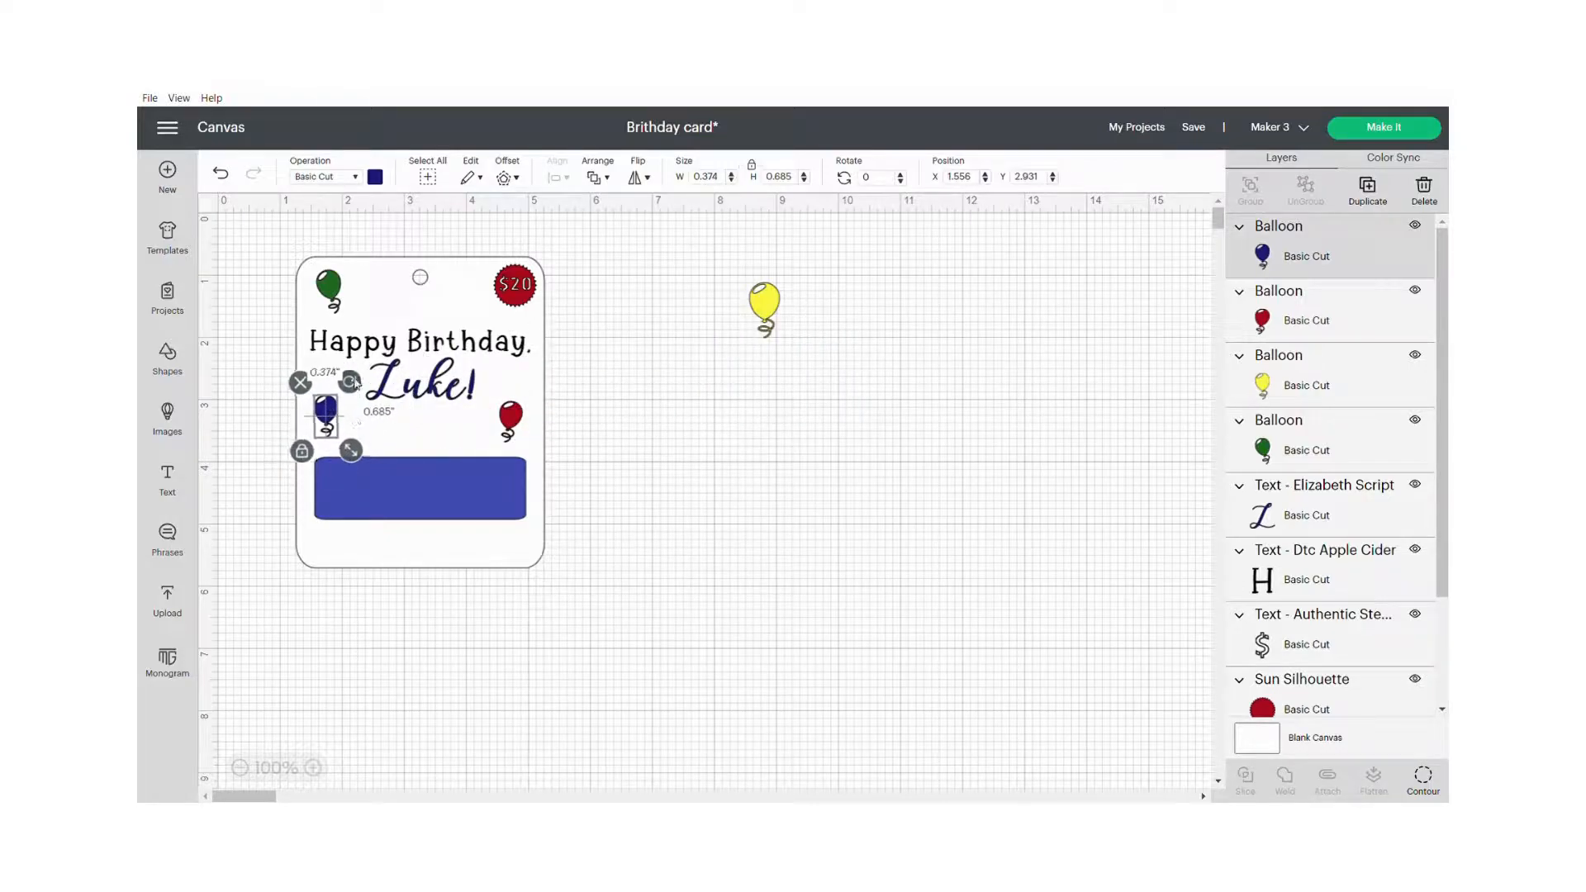
left_click(766, 318)
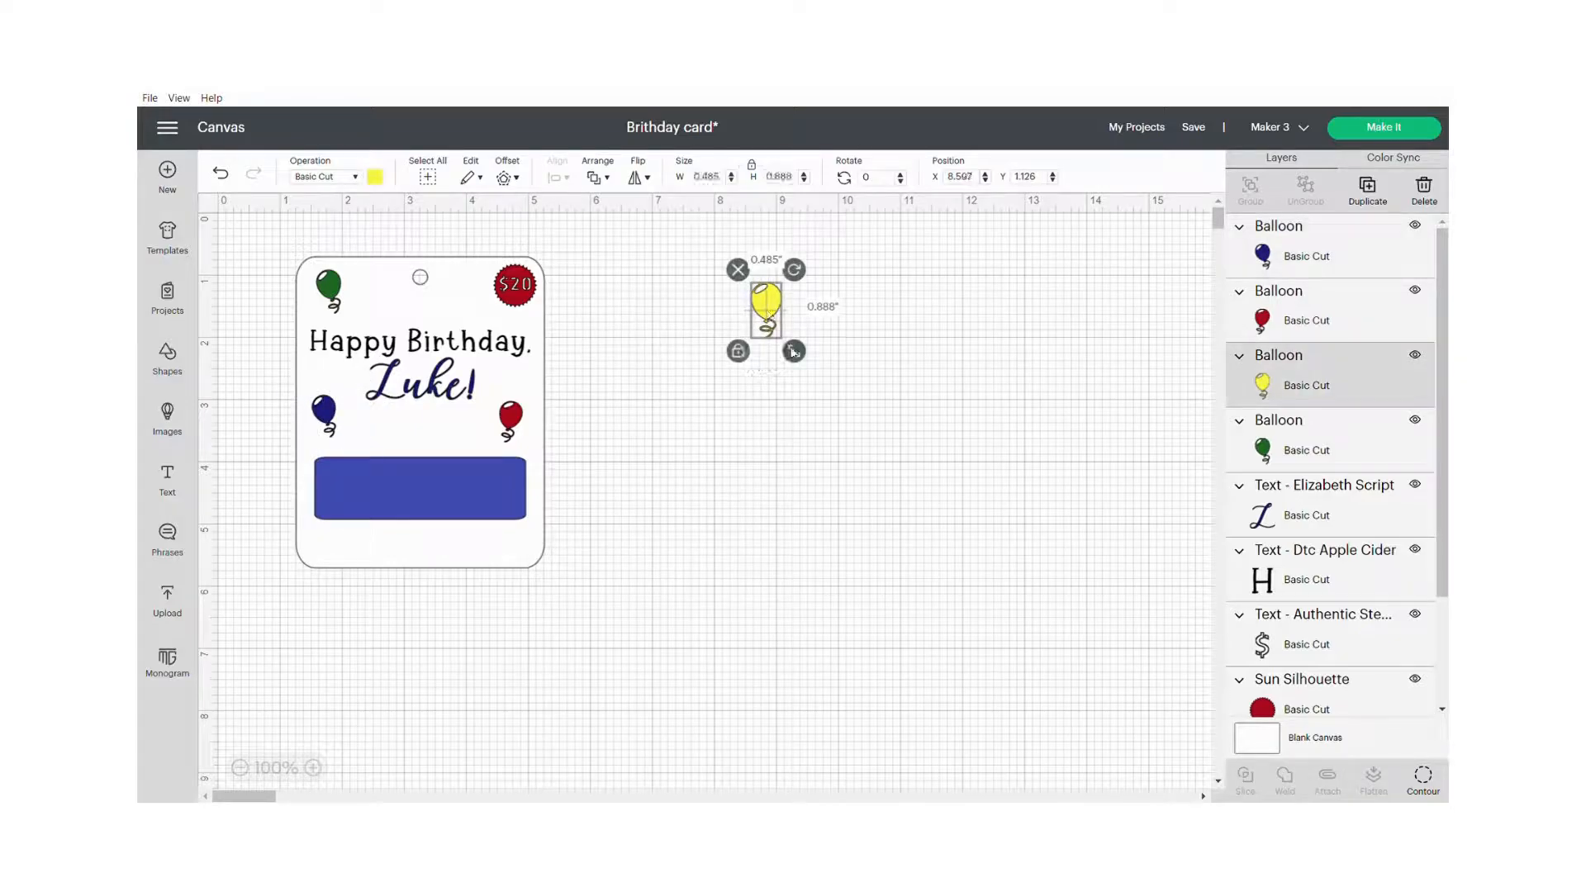
left_click_drag(793, 351, 451, 296)
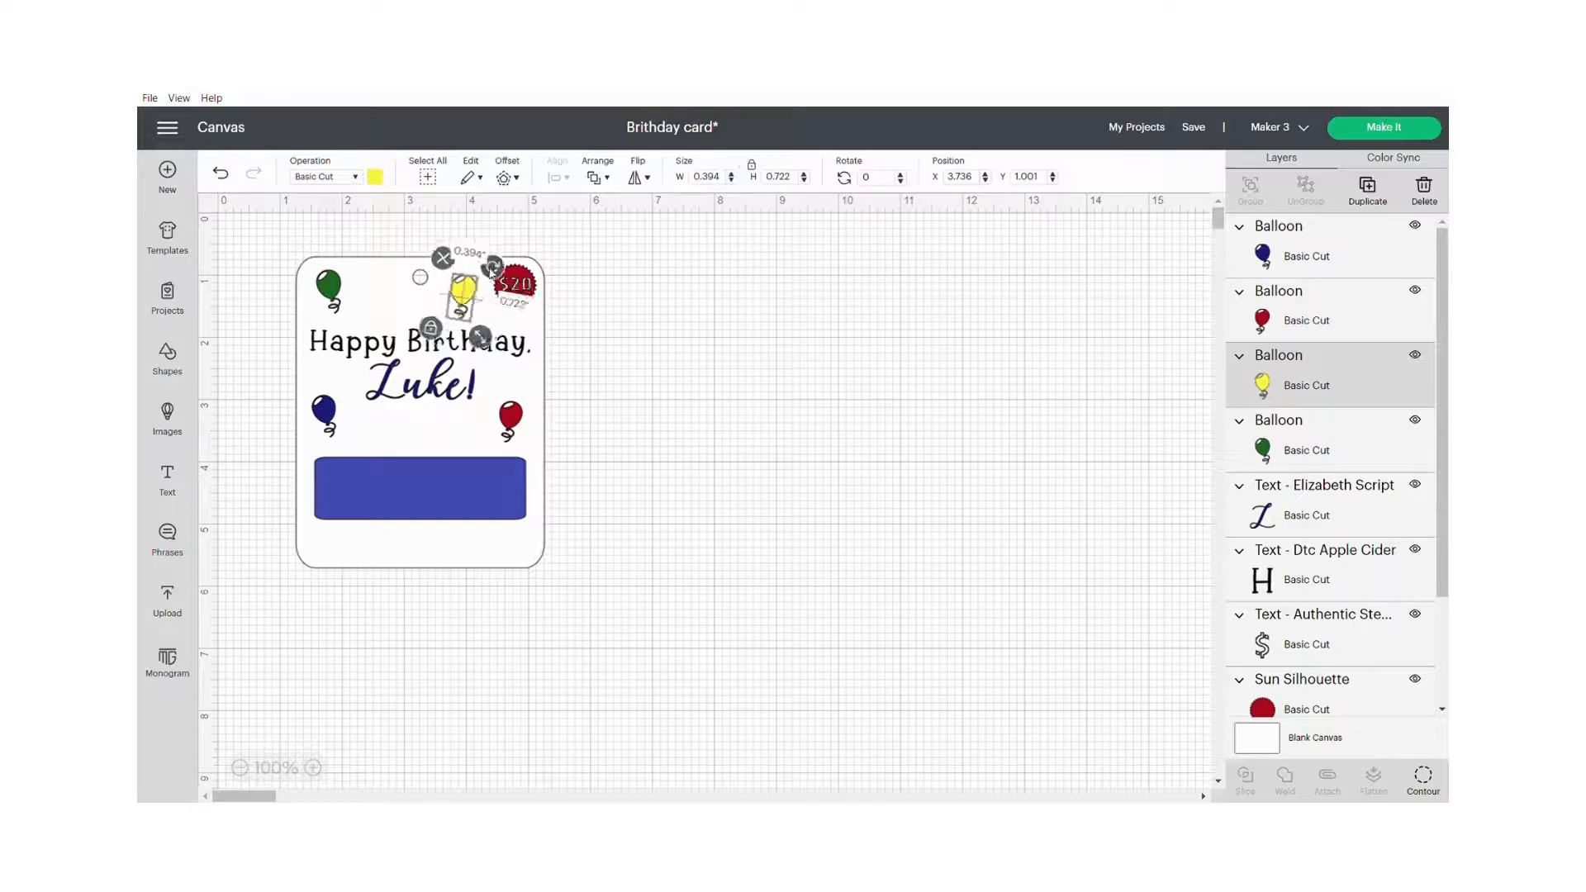
Select all elements of the card design and flatten them into a single Print Then Cut layer
left_click(661, 380)
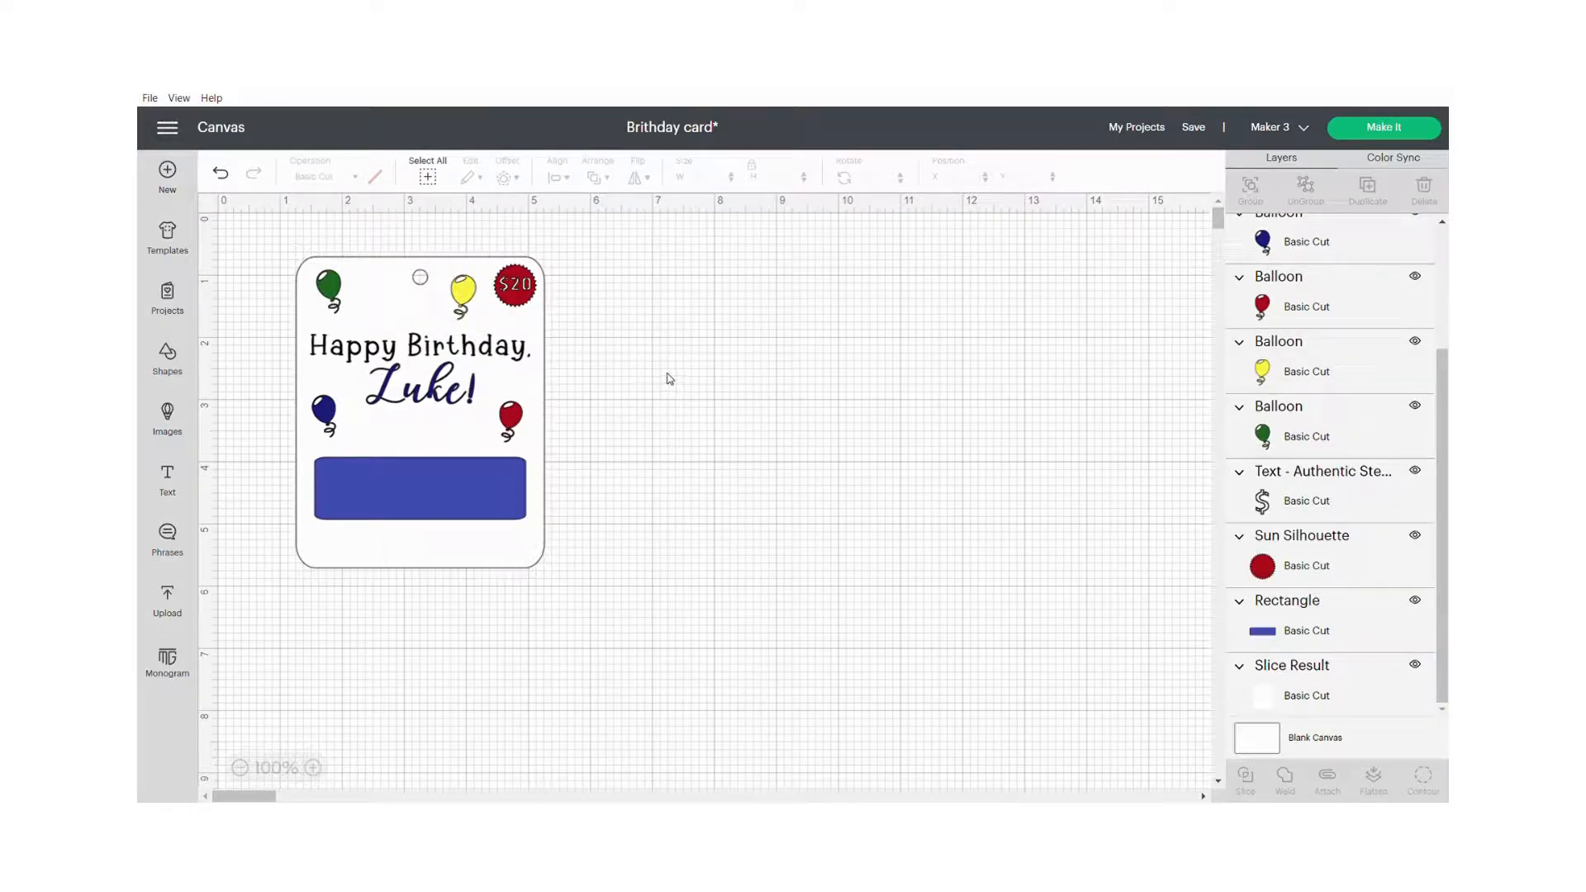
left_click_drag(252, 228, 598, 617)
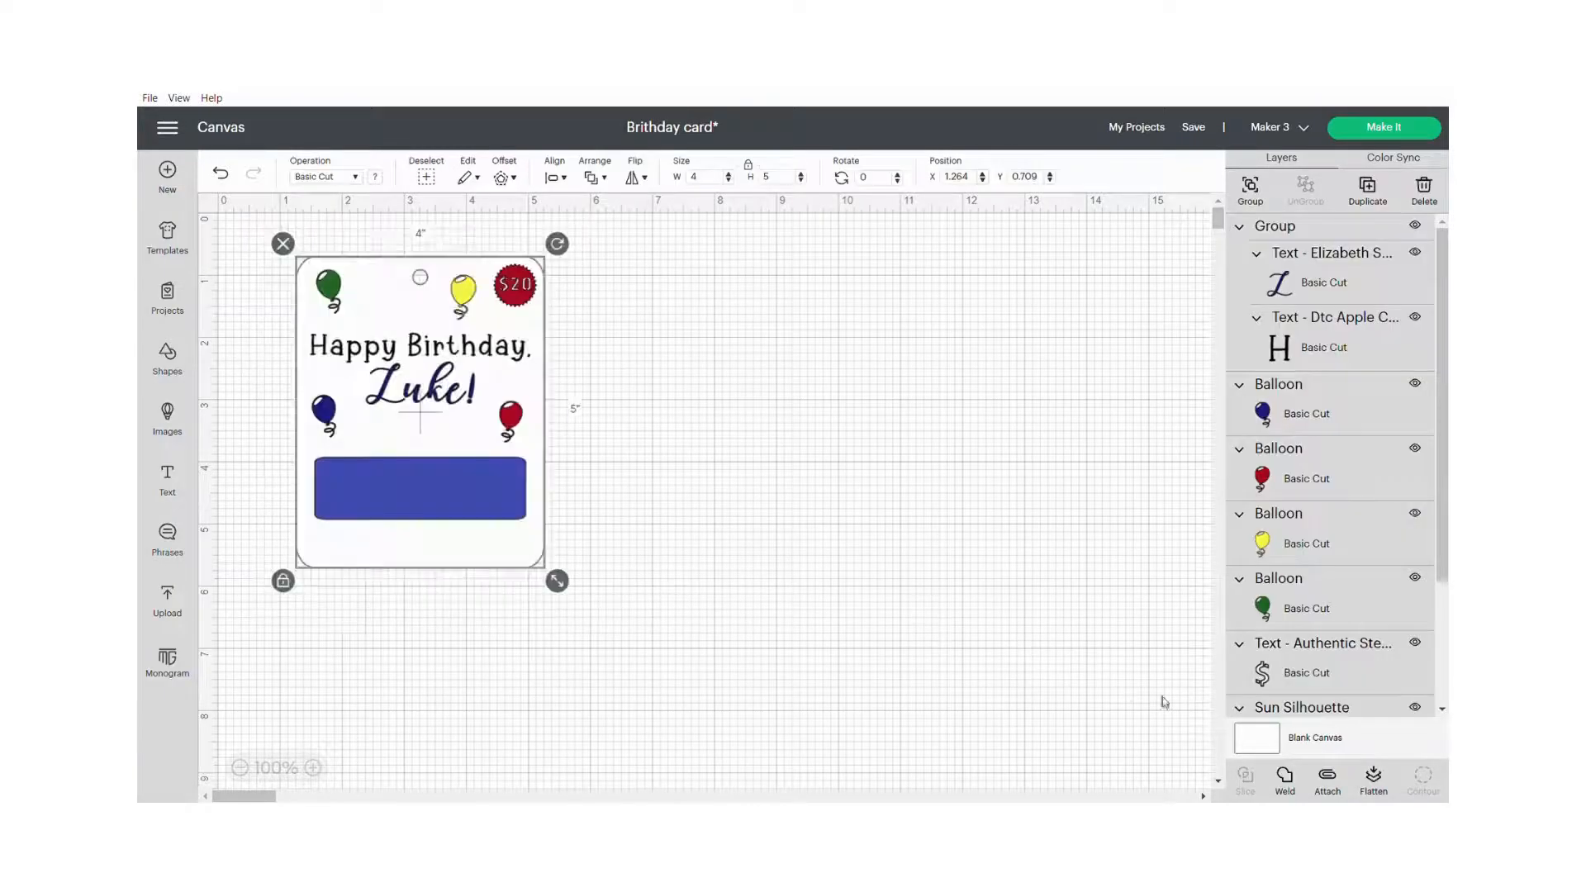
left_click(1373, 781)
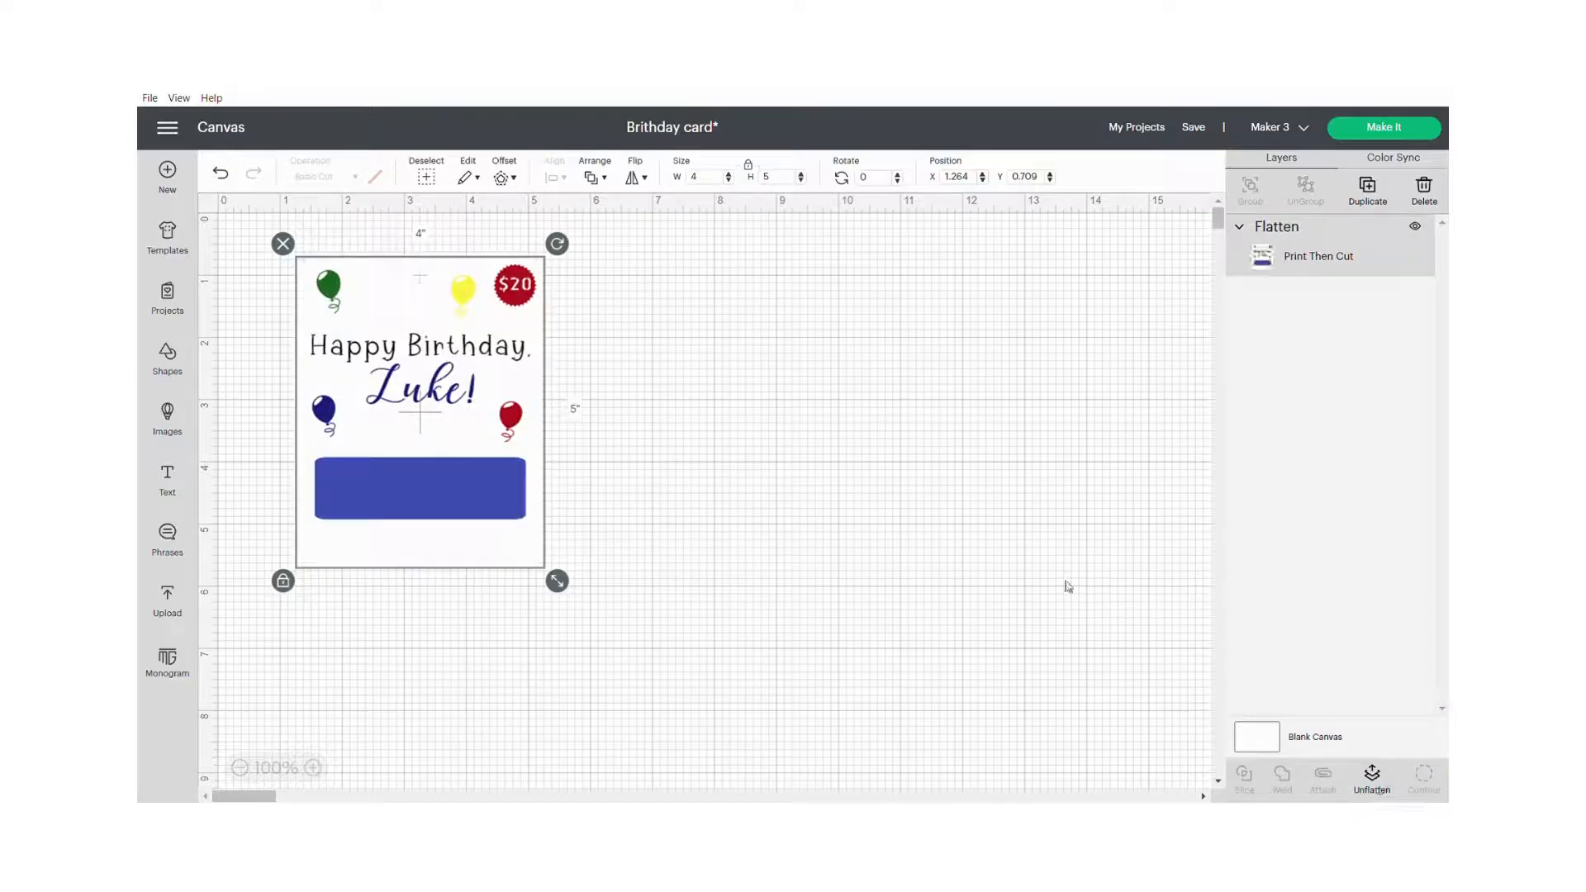
left_click(833, 514)
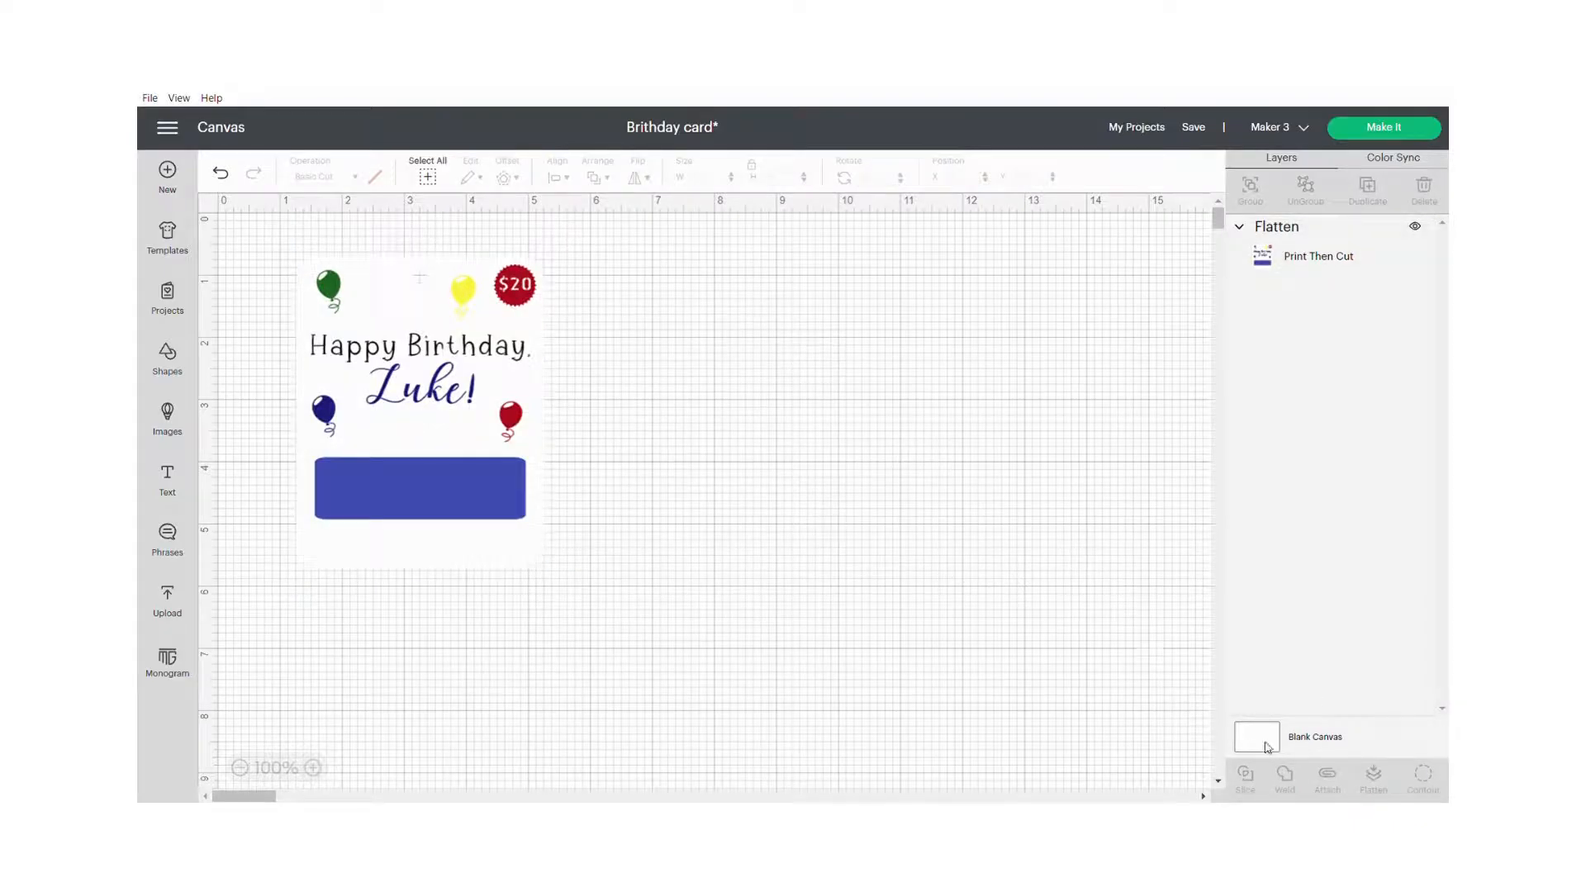
Change the blank canvas color to medium green so the white card stands out against it
left_click(1264, 743)
left_click(701, 181)
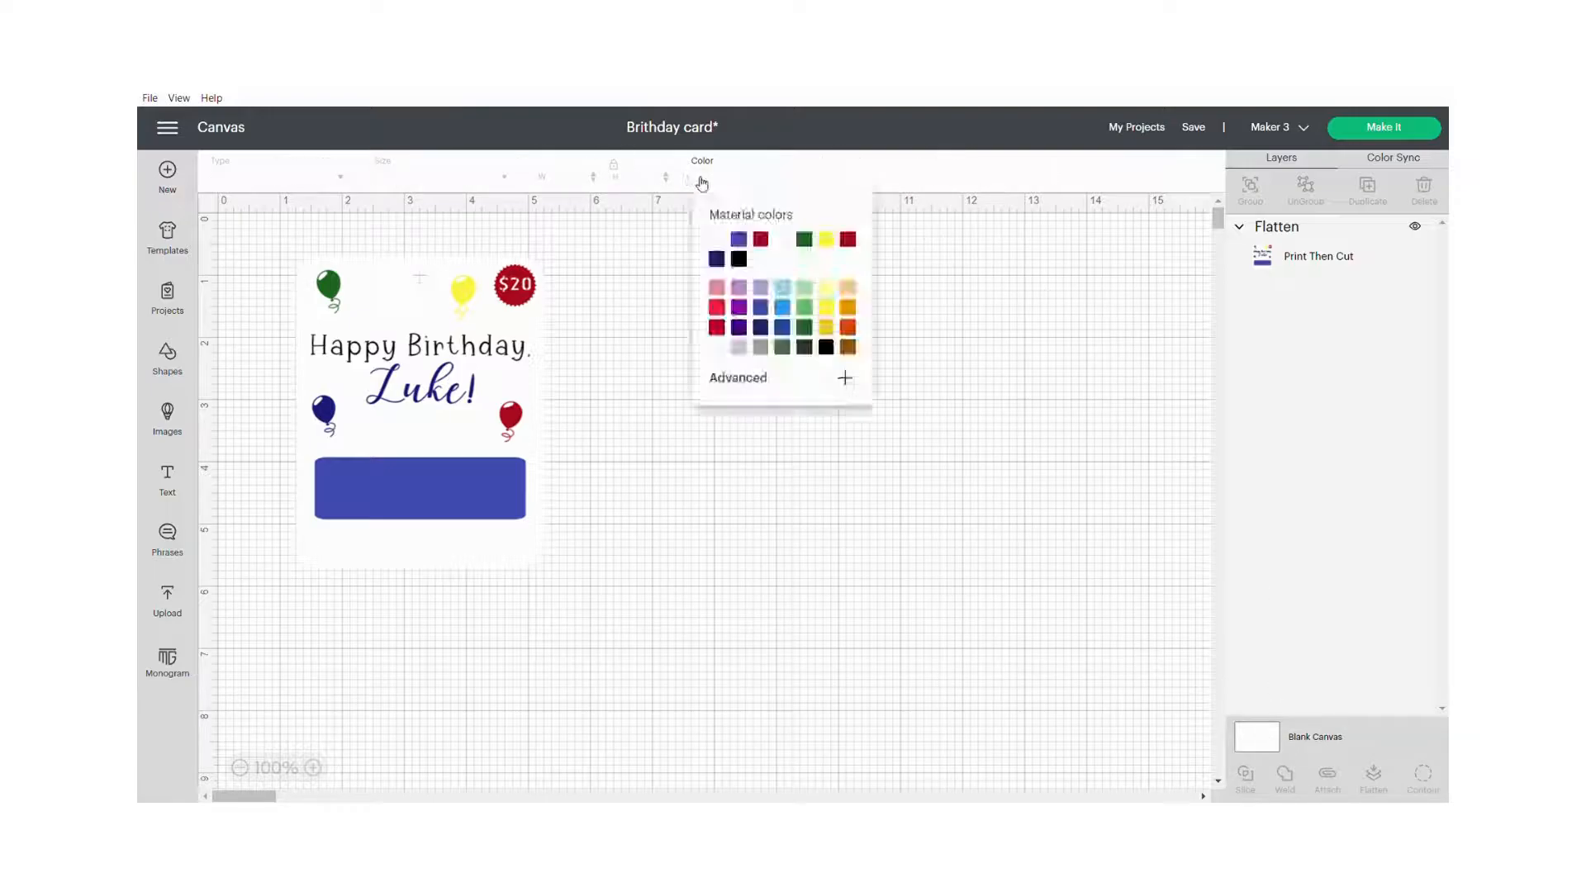
left_click(804, 307)
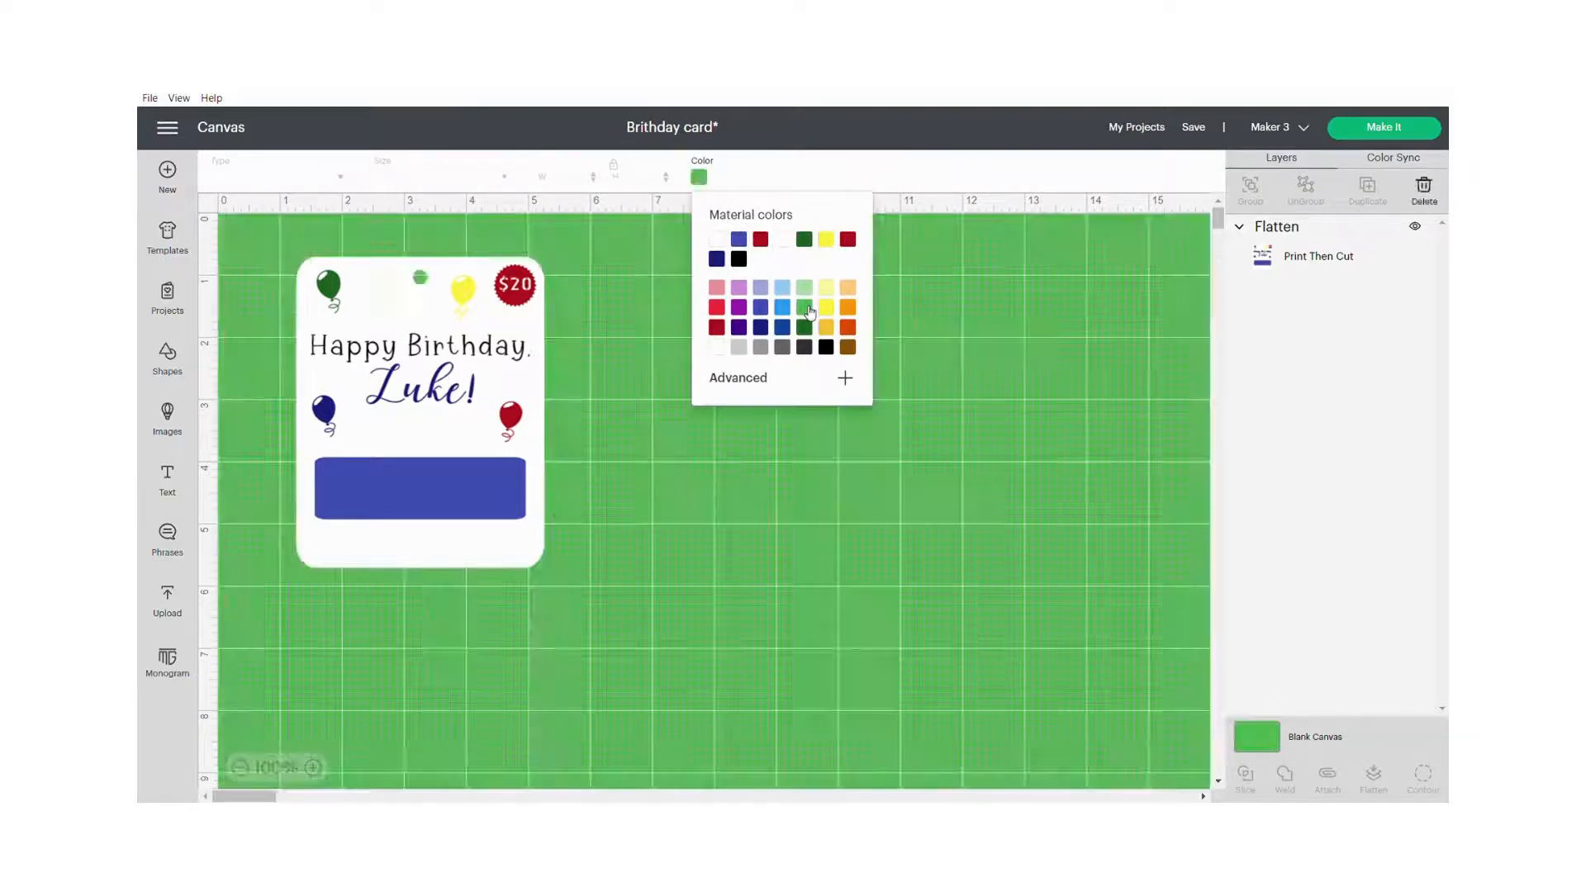
left_click(936, 531)
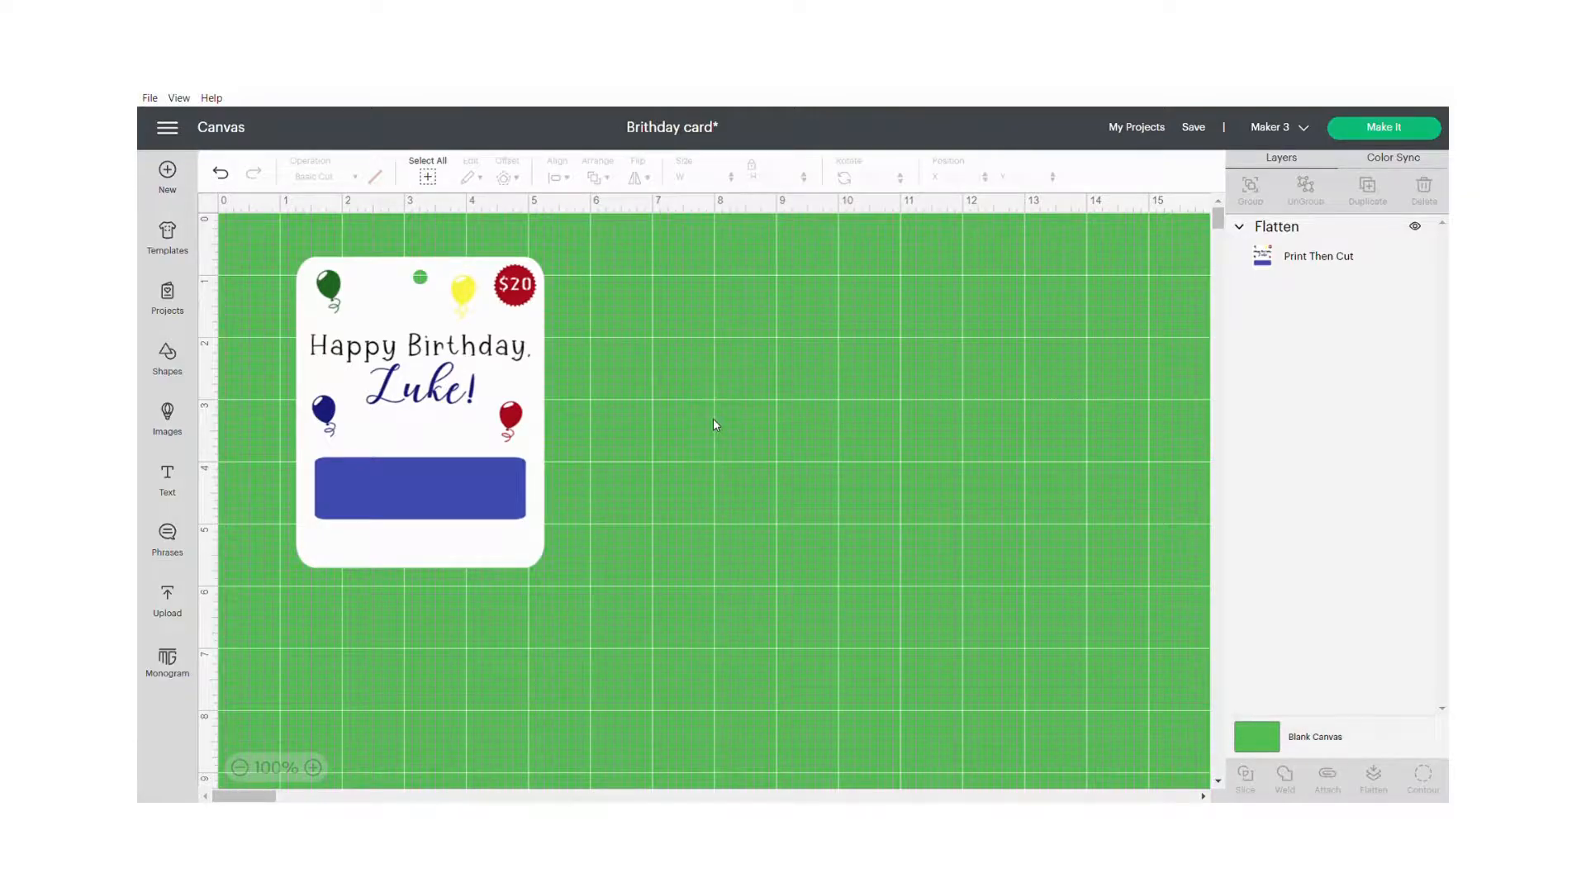
Prepare the project for making with the 8.5 in x 11 in (Letter) material size and continue to the make stage
left_click(1385, 129)
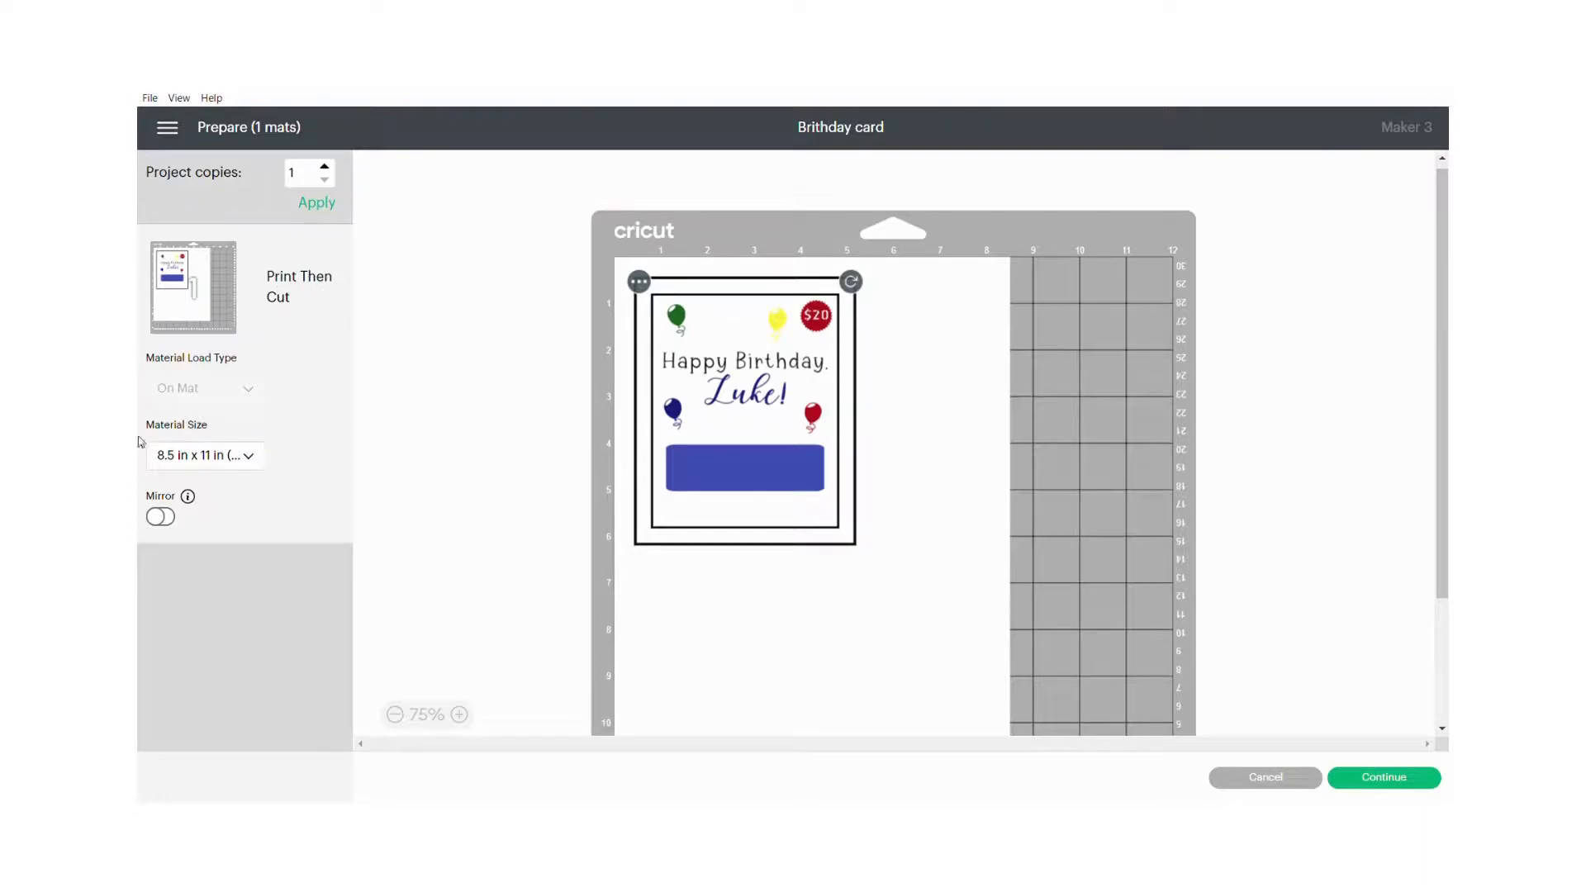
left_click(257, 461)
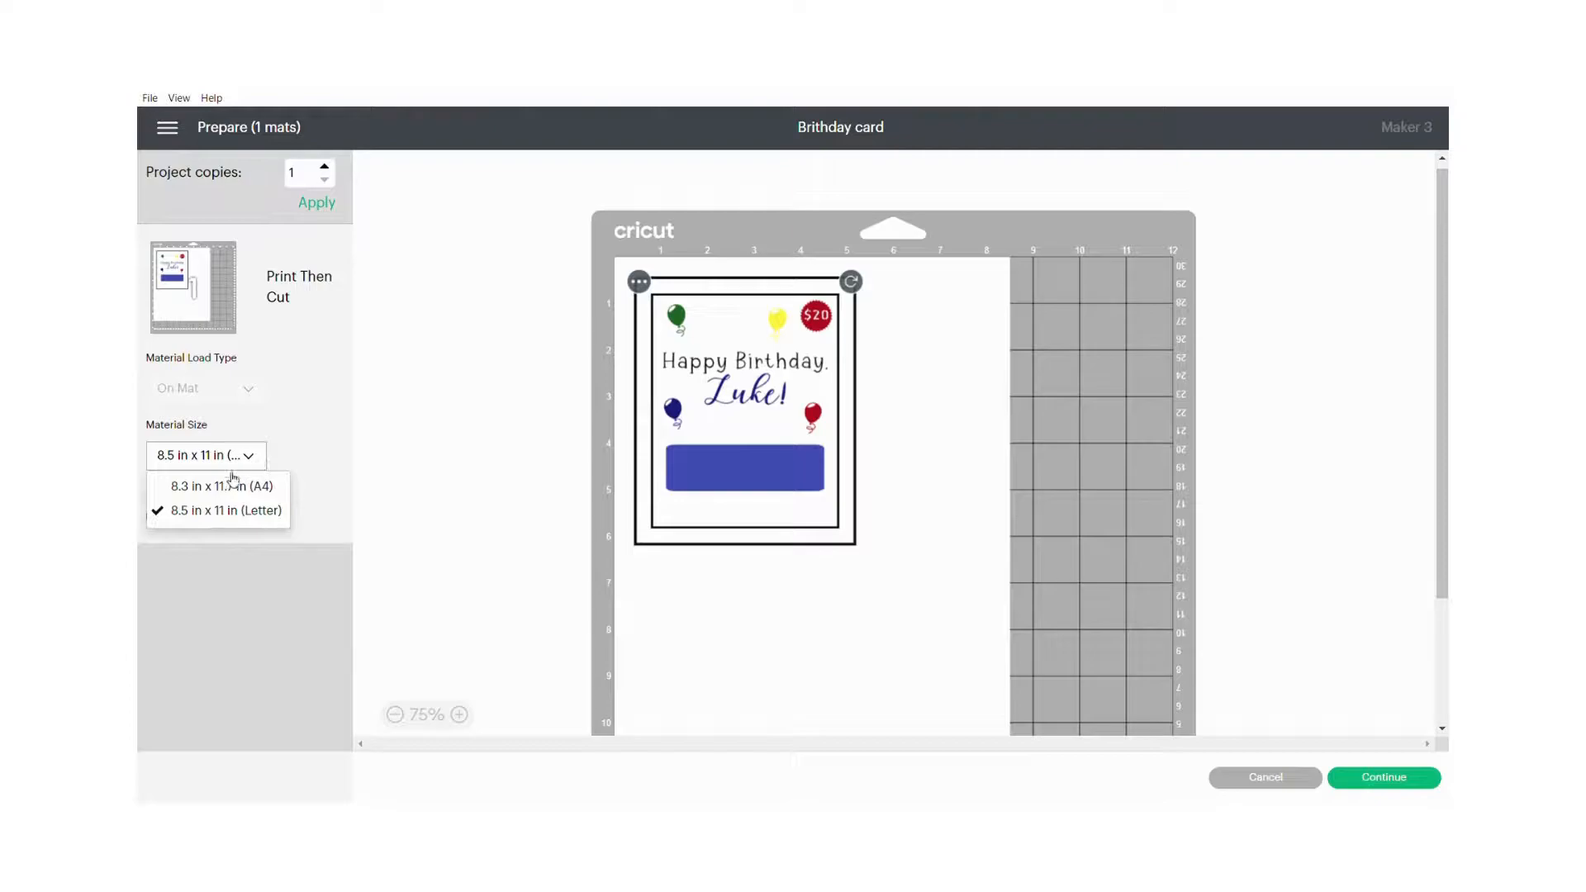
left_click(270, 514)
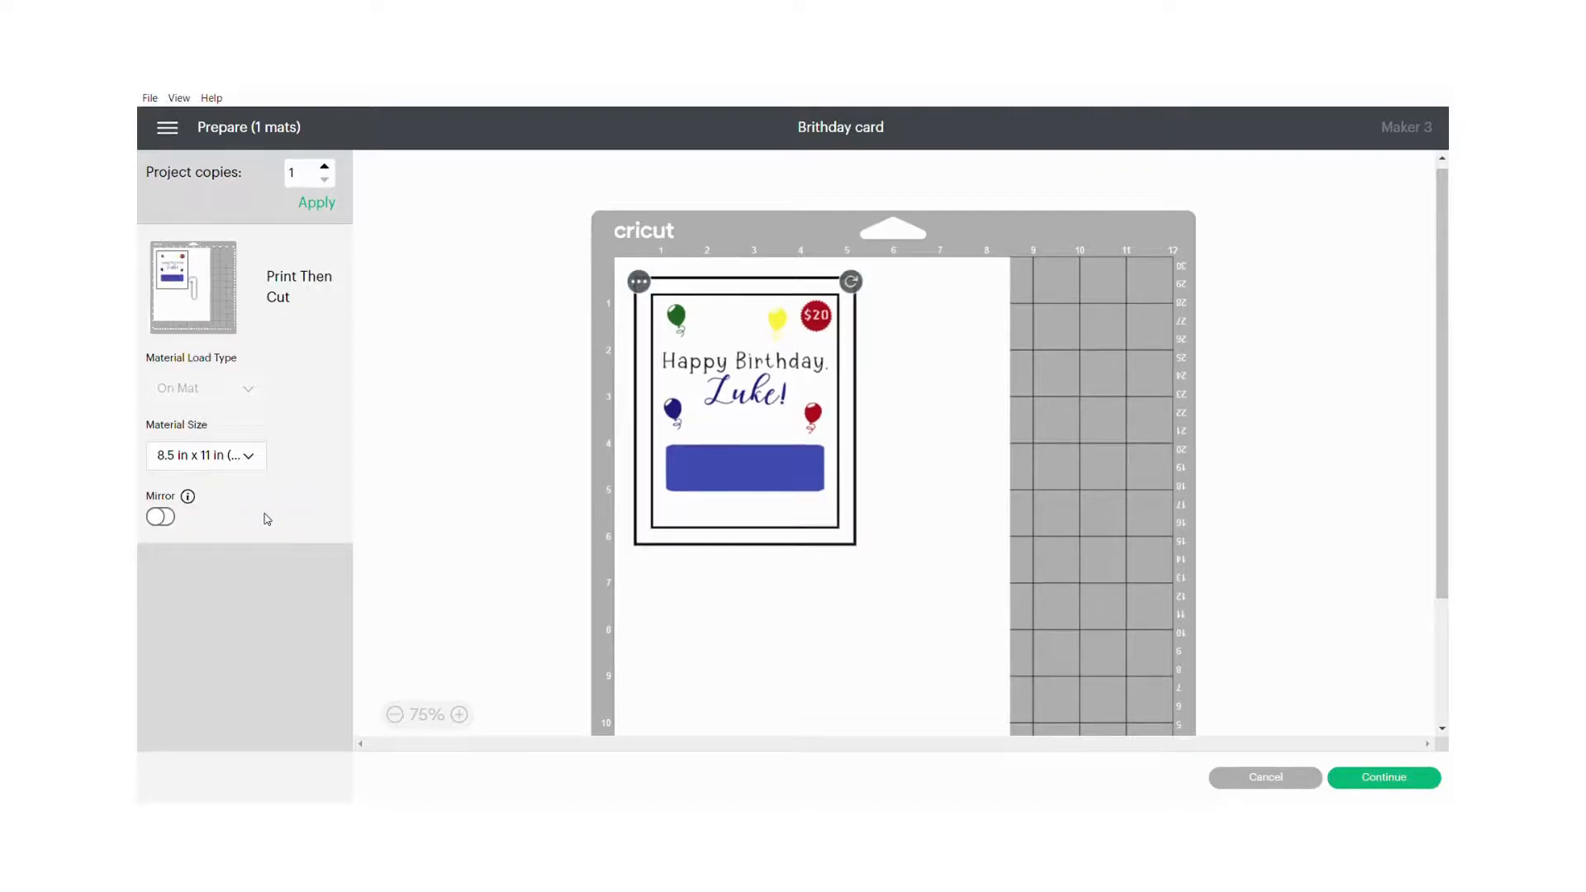
left_click(478, 411)
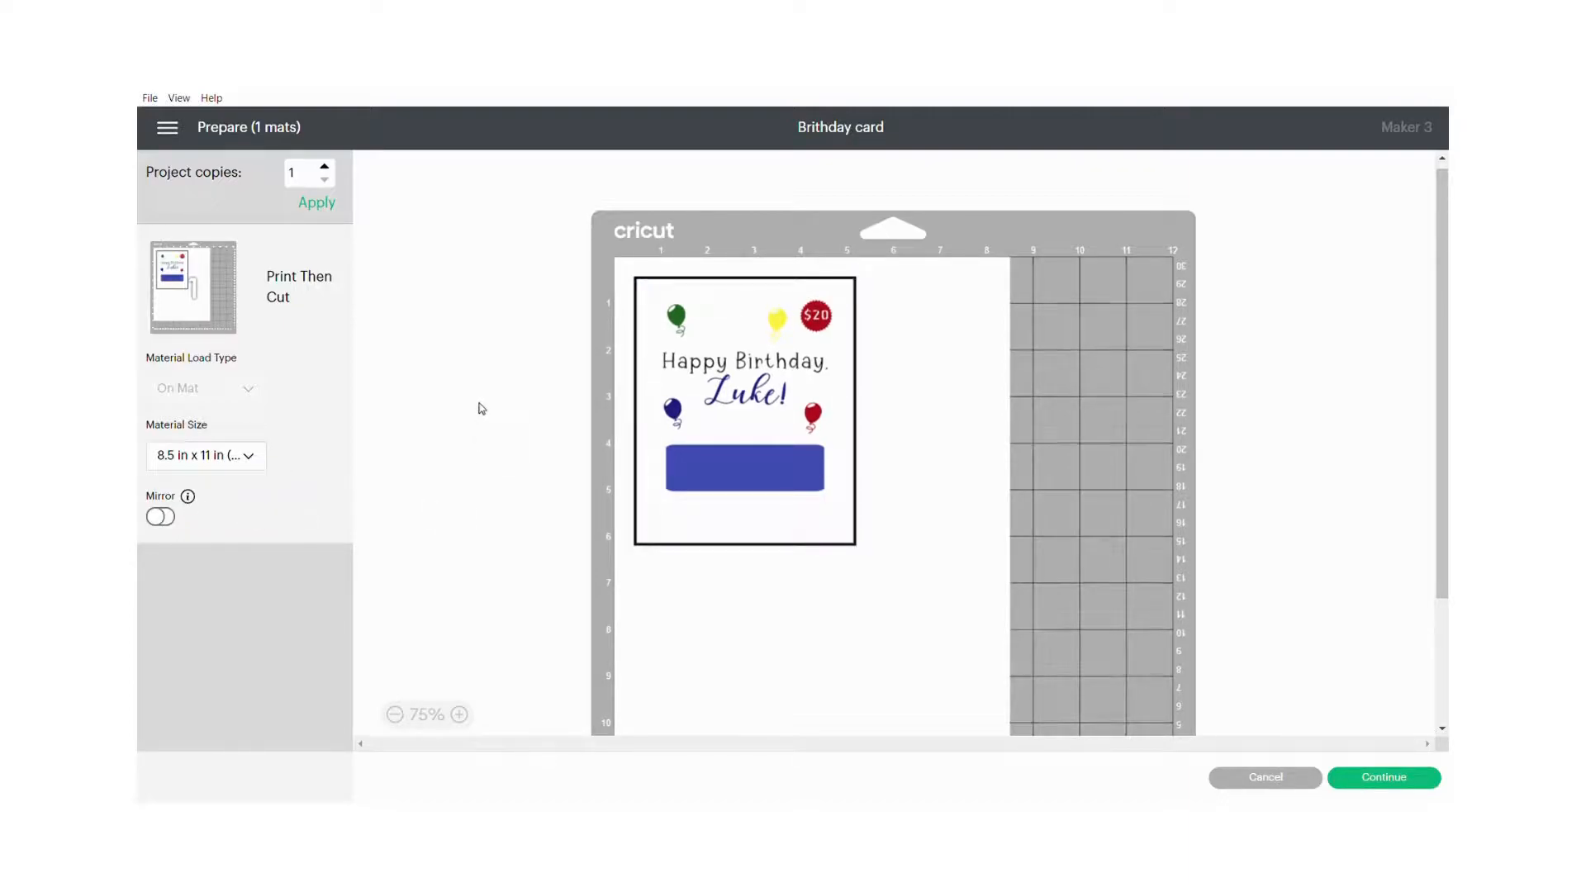
left_click(1384, 778)
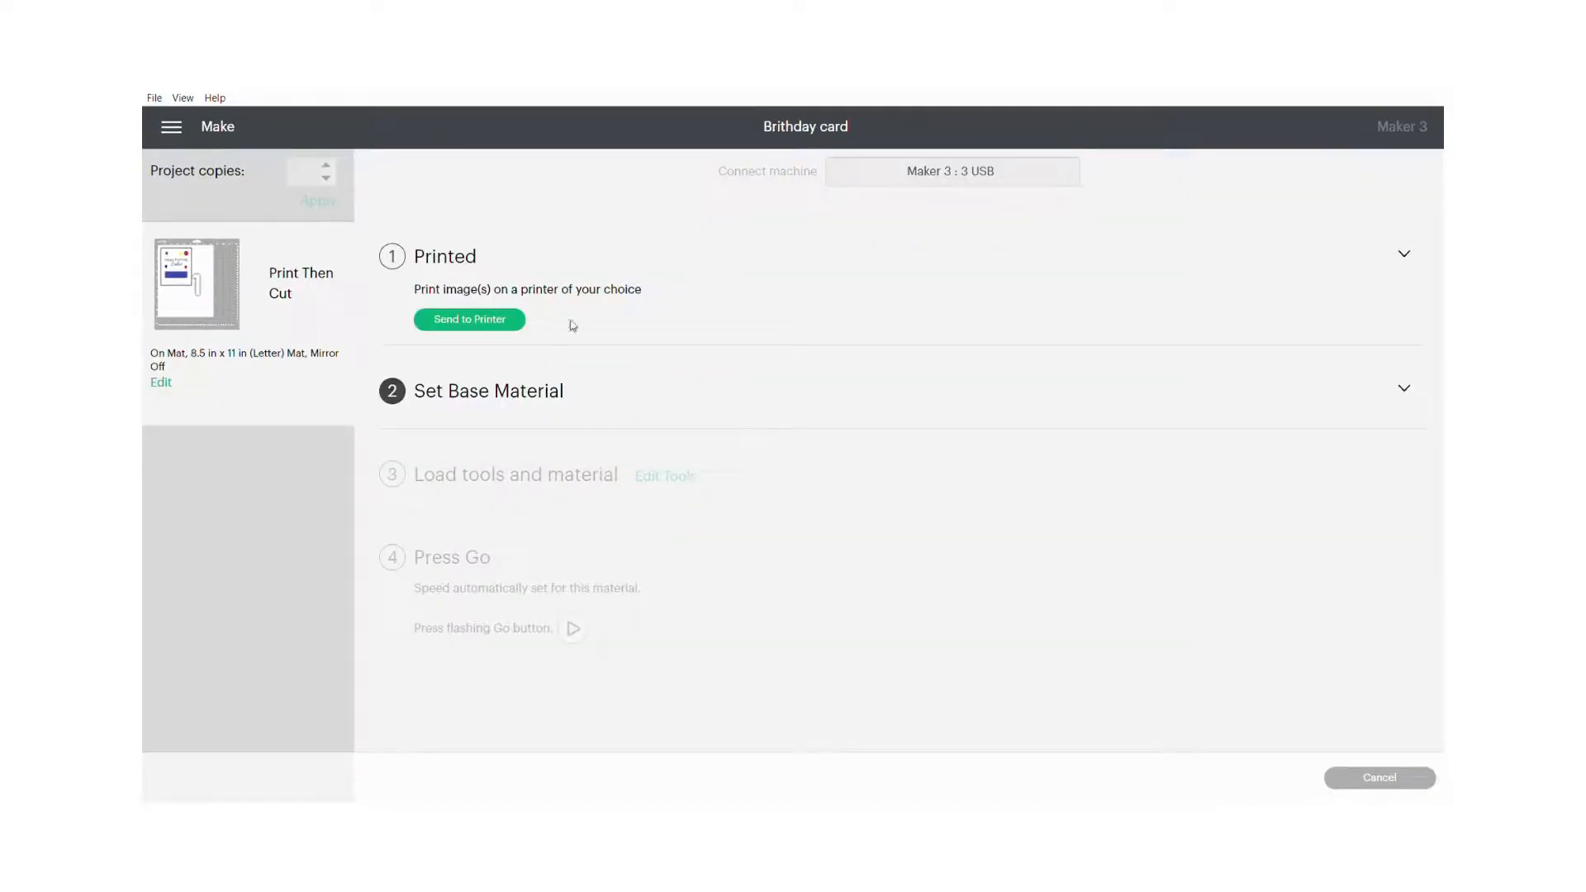
Open the print setup, look through the available printers, enable Use System Dialog and print the card
left_click(488, 328)
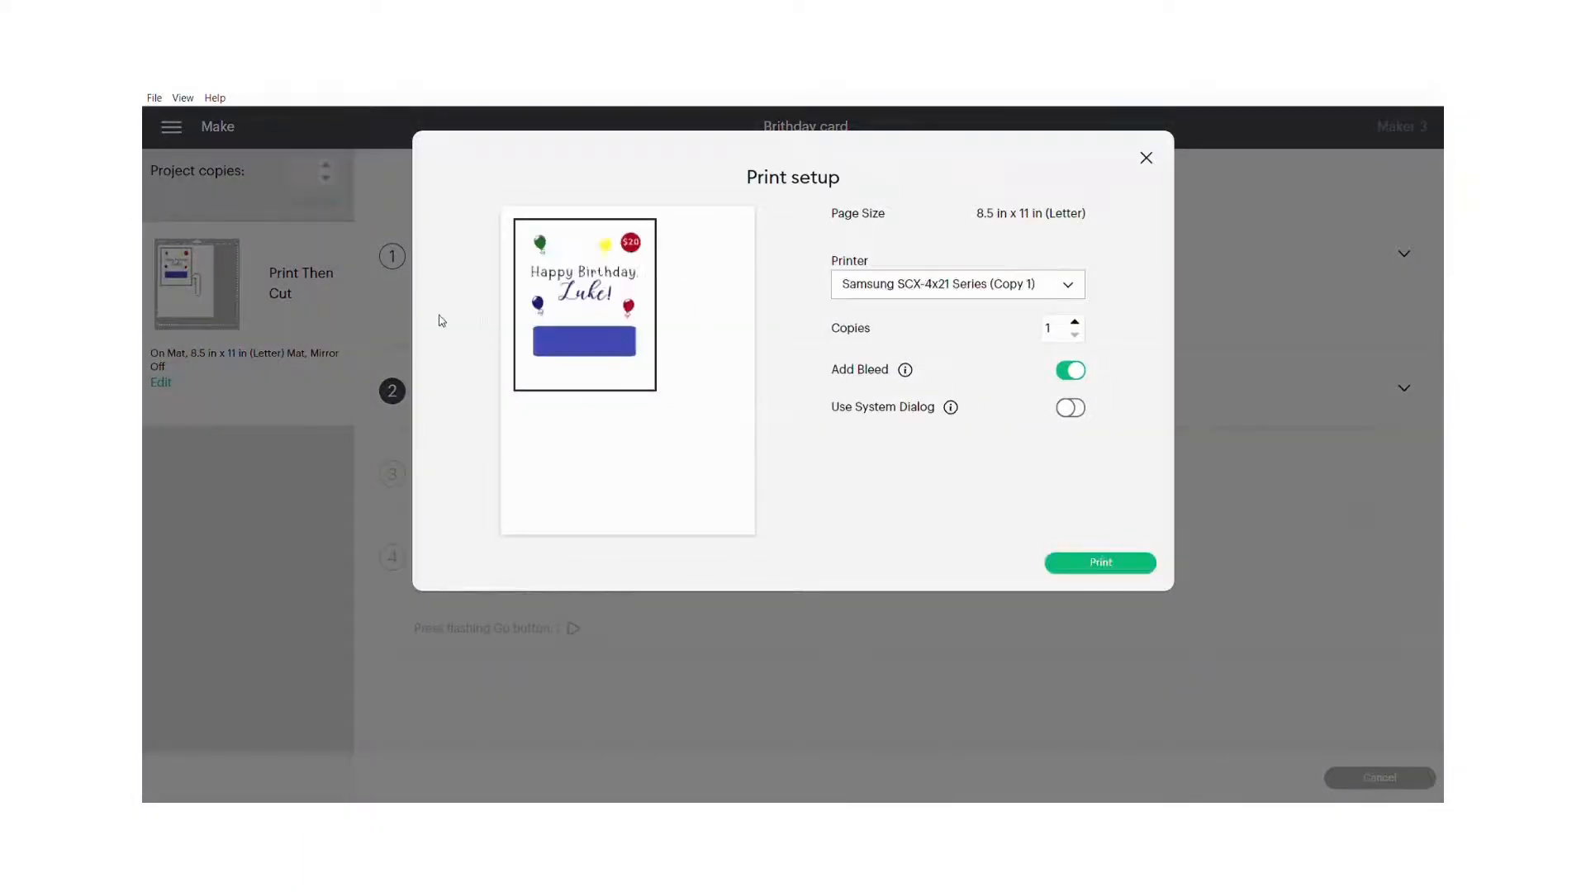
left_click(1074, 289)
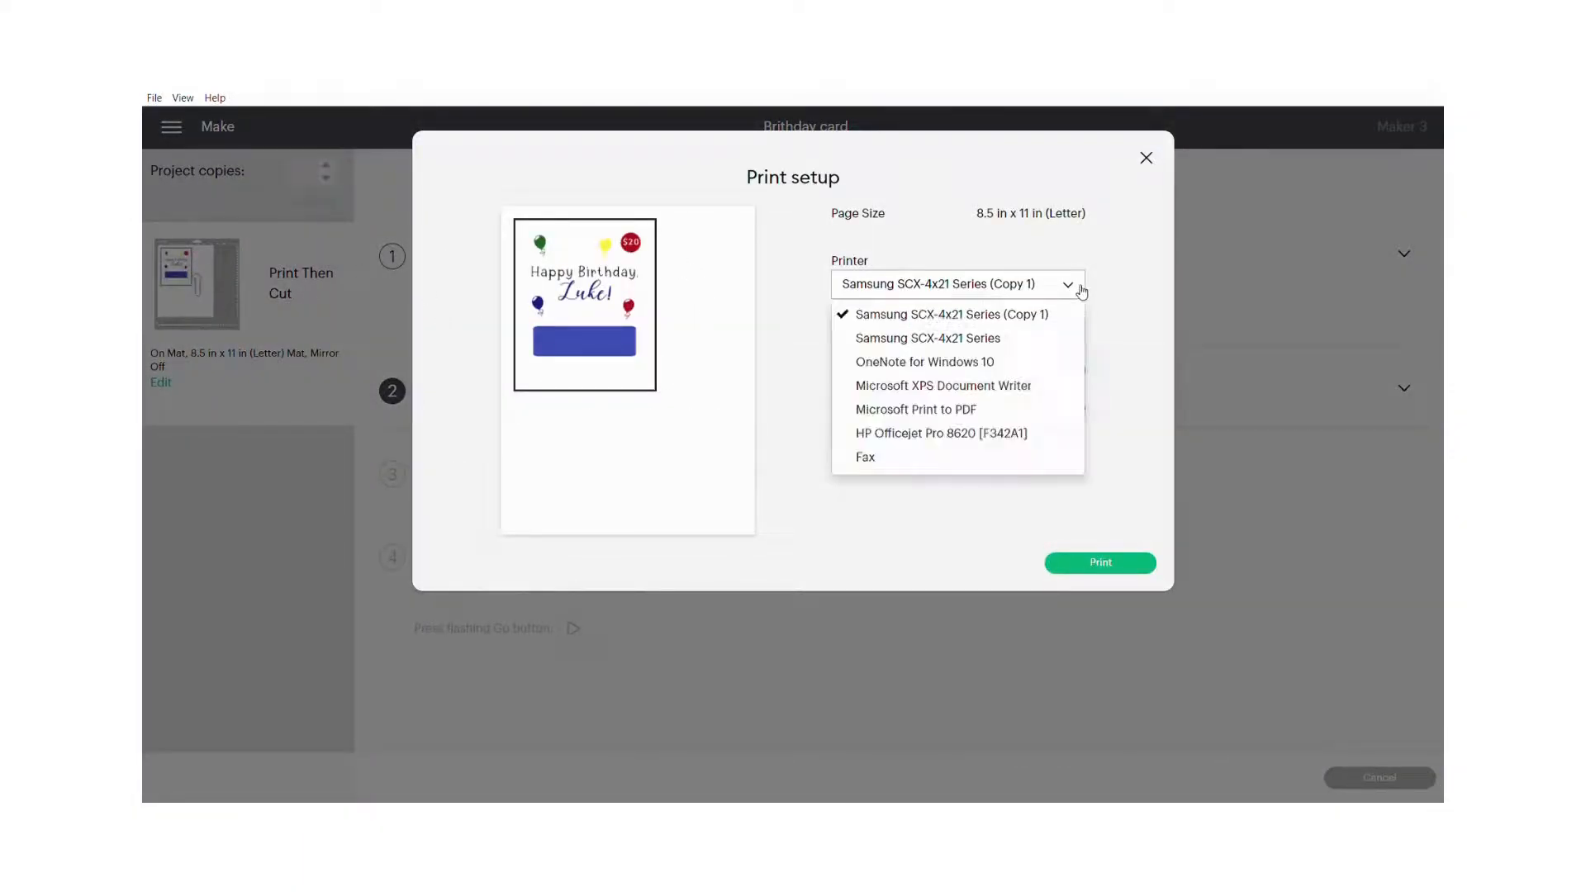
left_click(1074, 288)
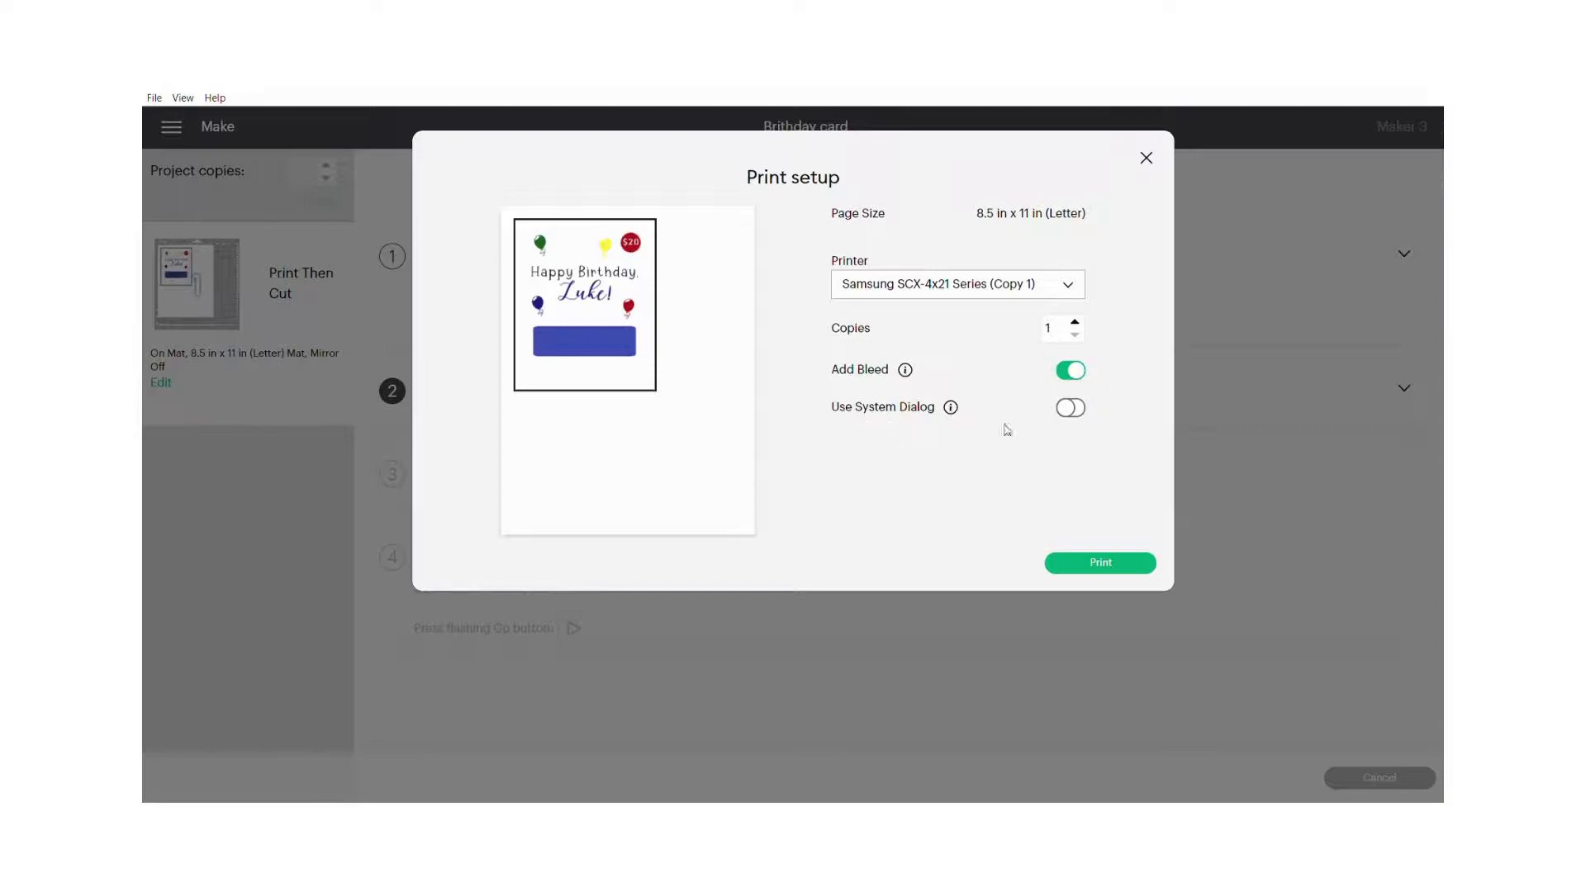
left_click(1073, 409)
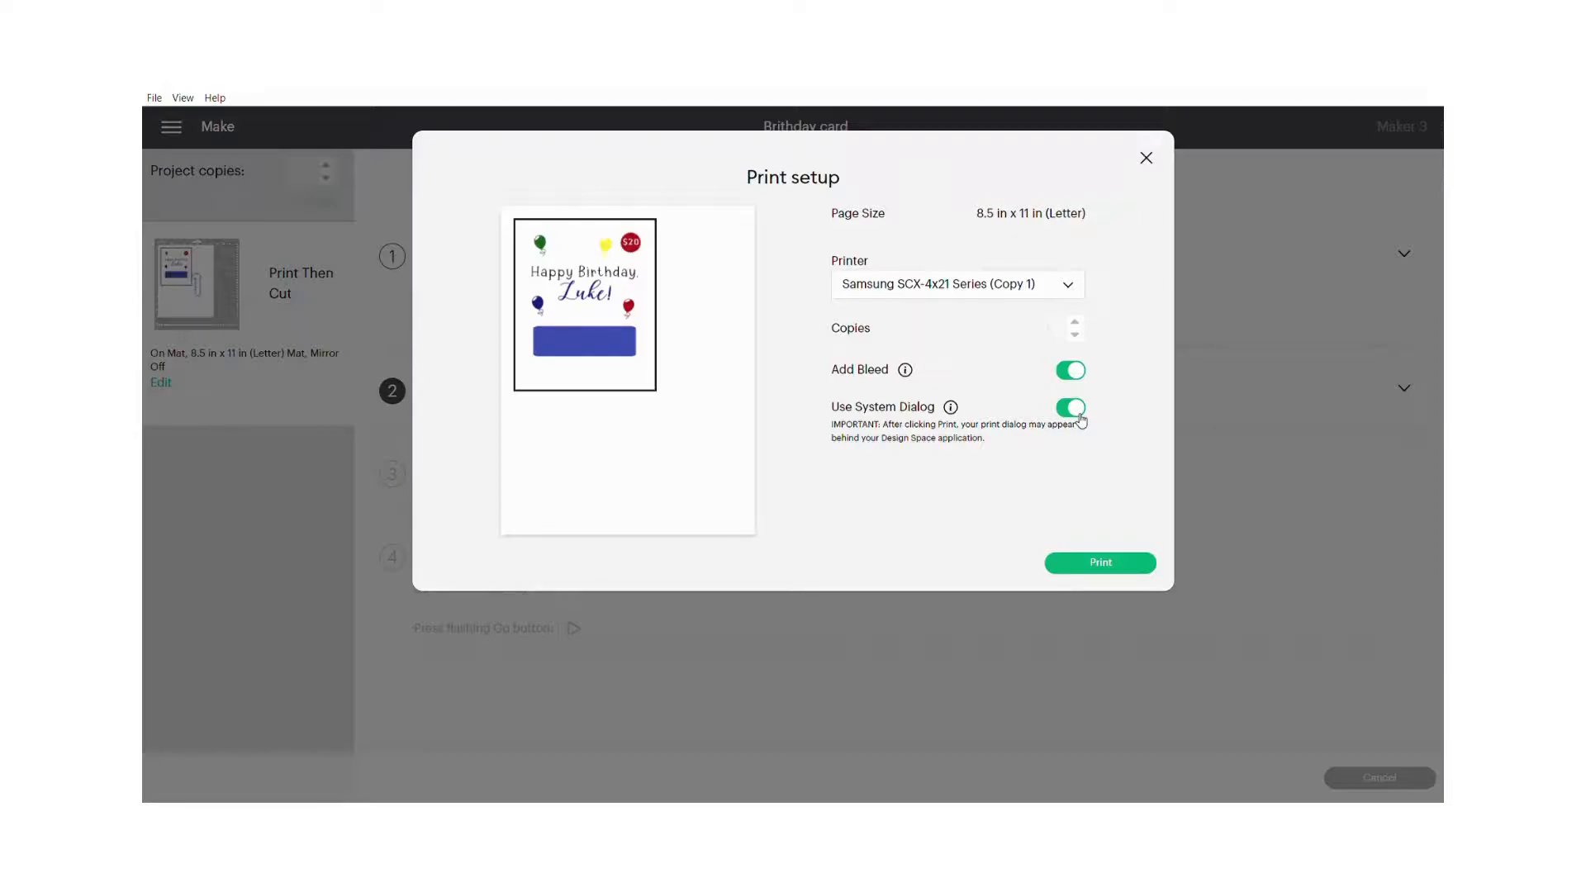
left_click(1101, 563)
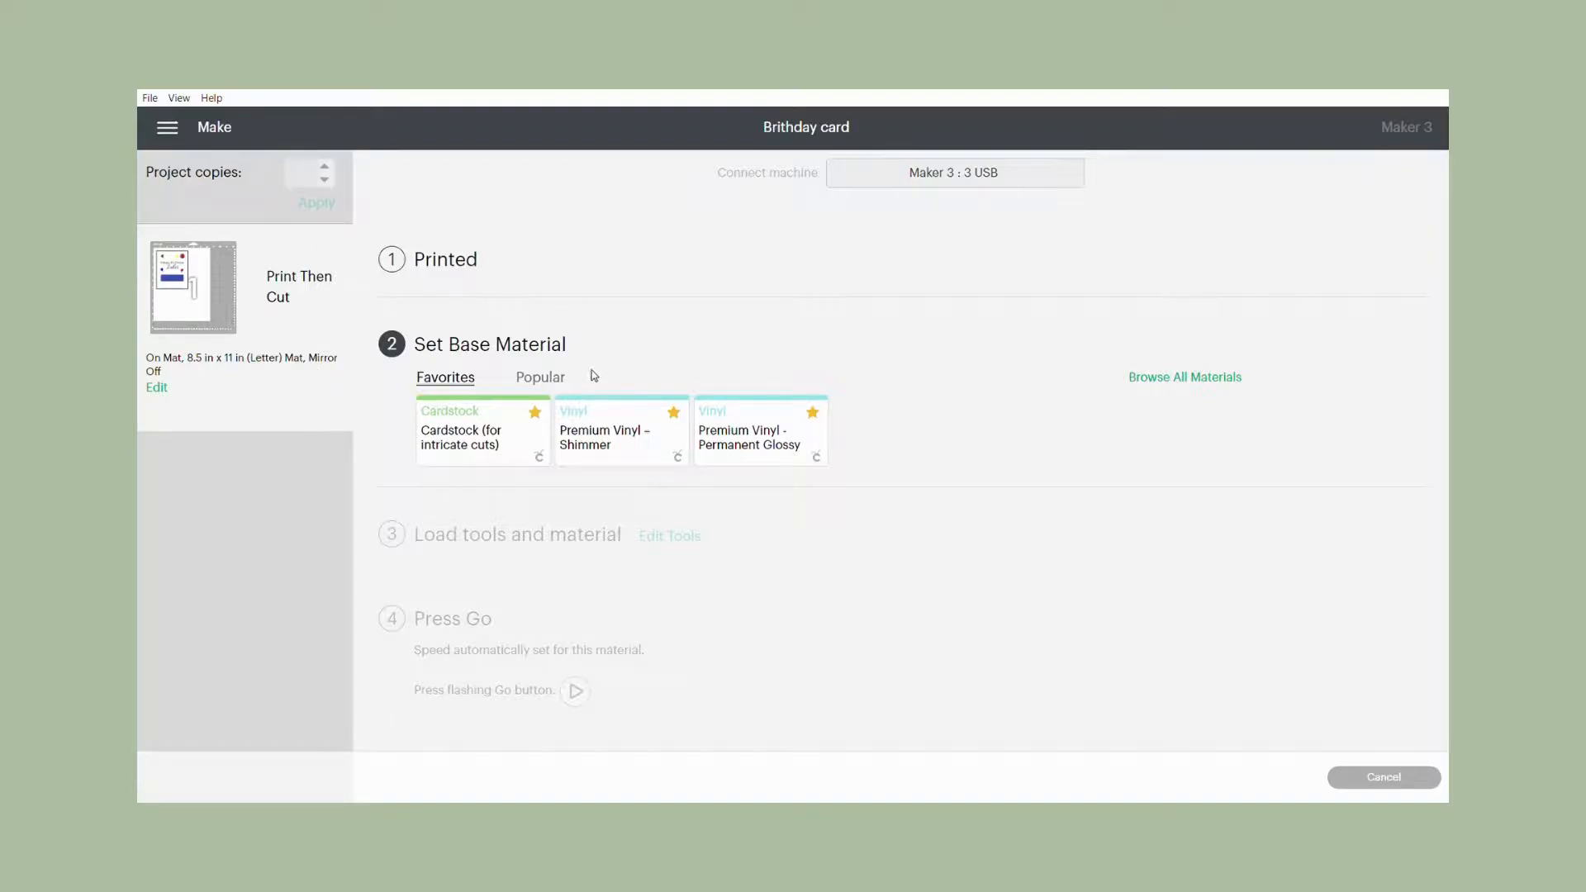
Search all materials for "cardstock" and set the base material to Heavy Cardstock – 100 lb (270 gsm)
left_click(1175, 386)
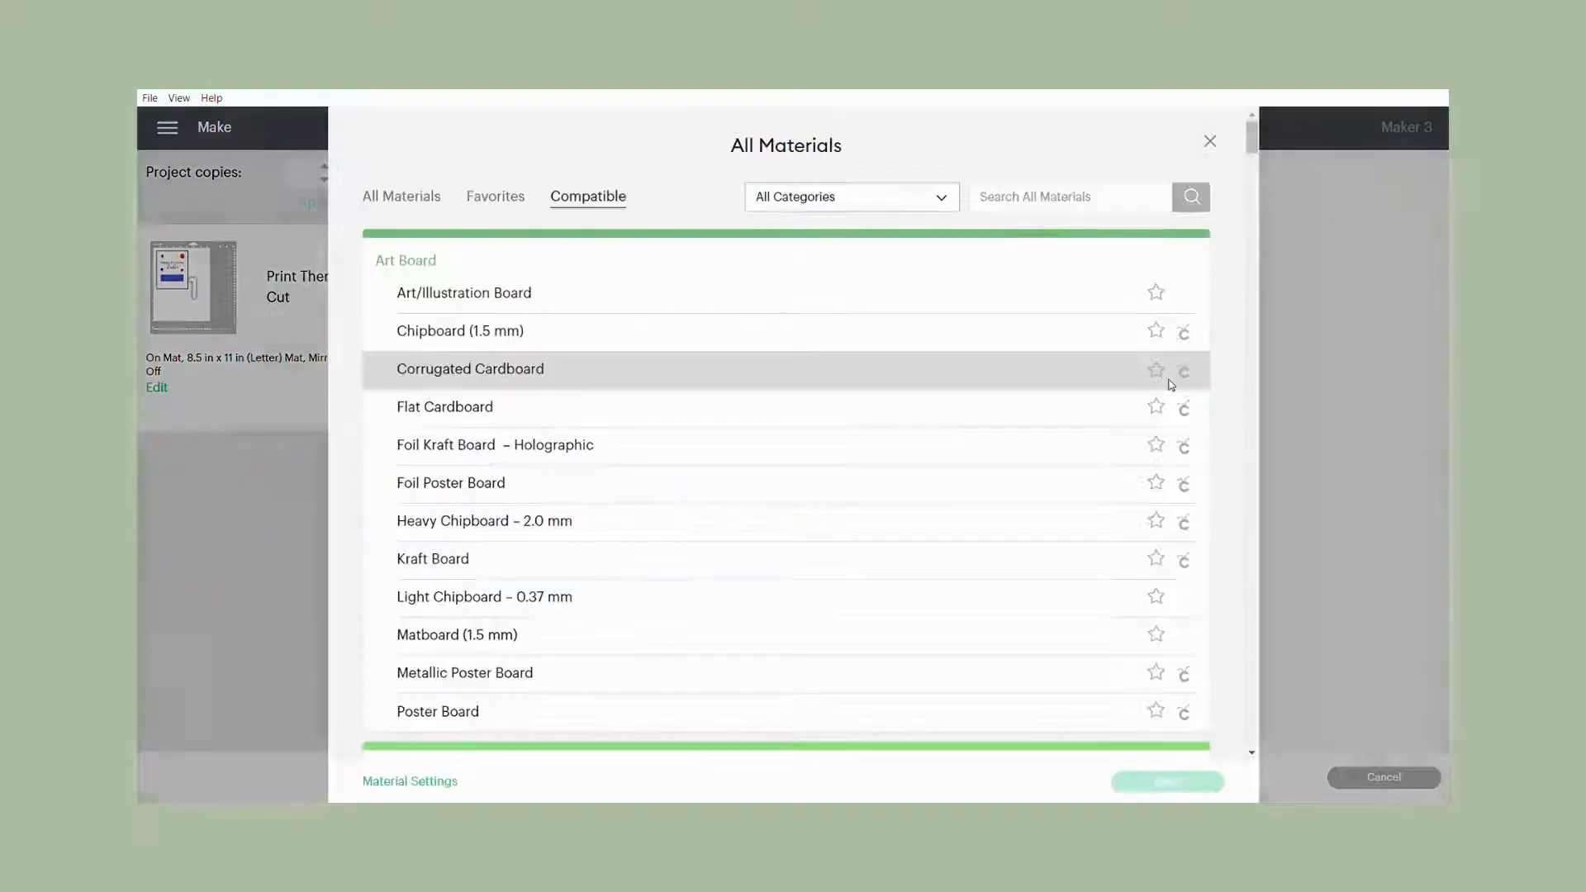
left_click(1052, 203)
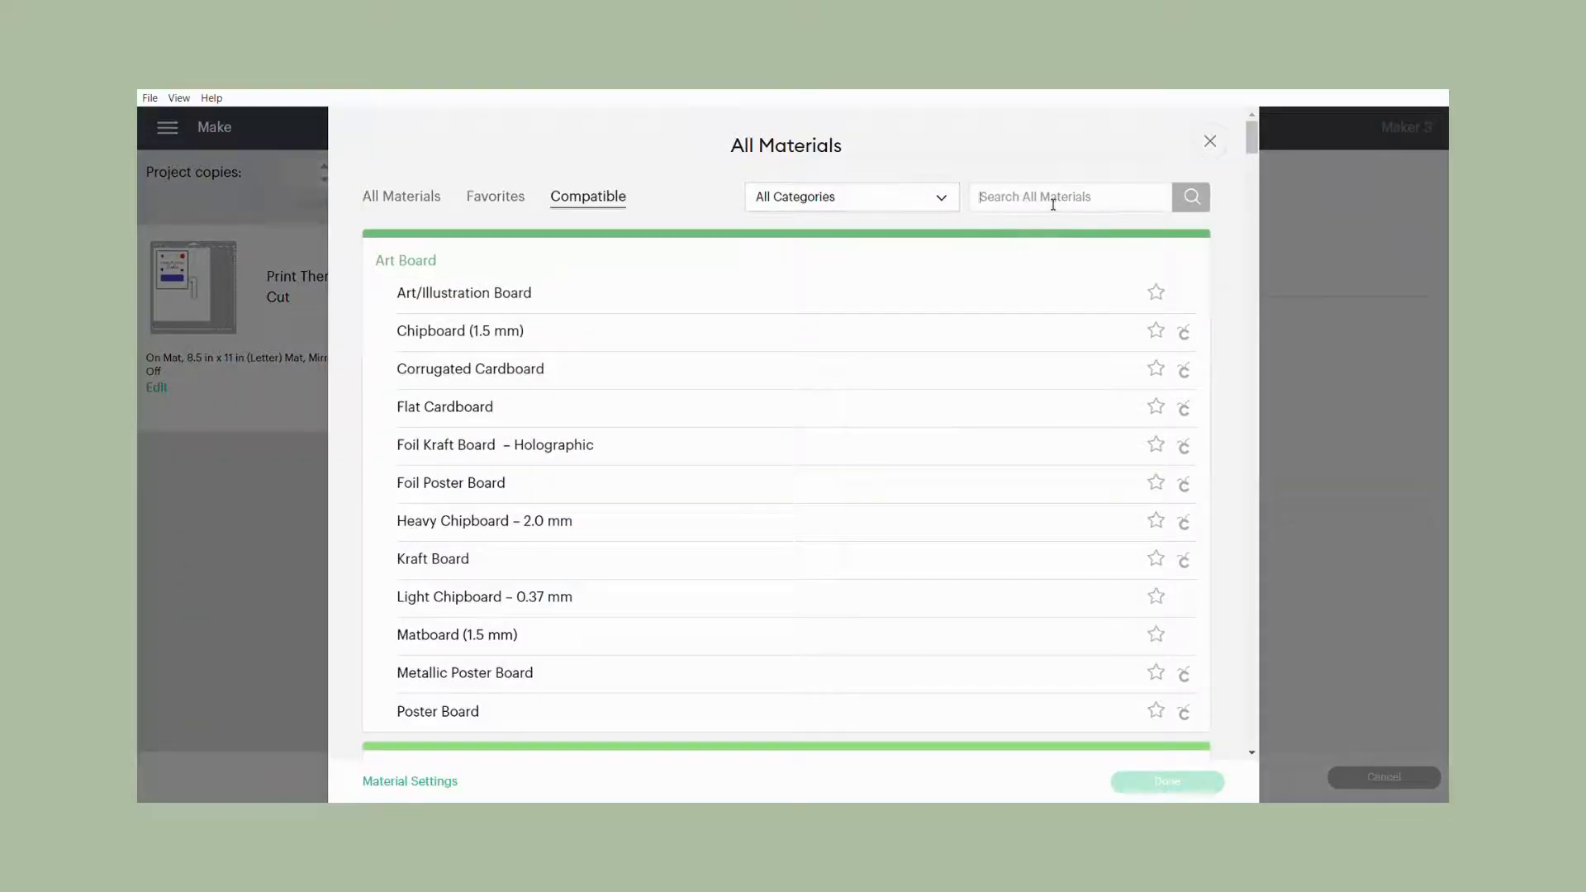
type("cardstock")
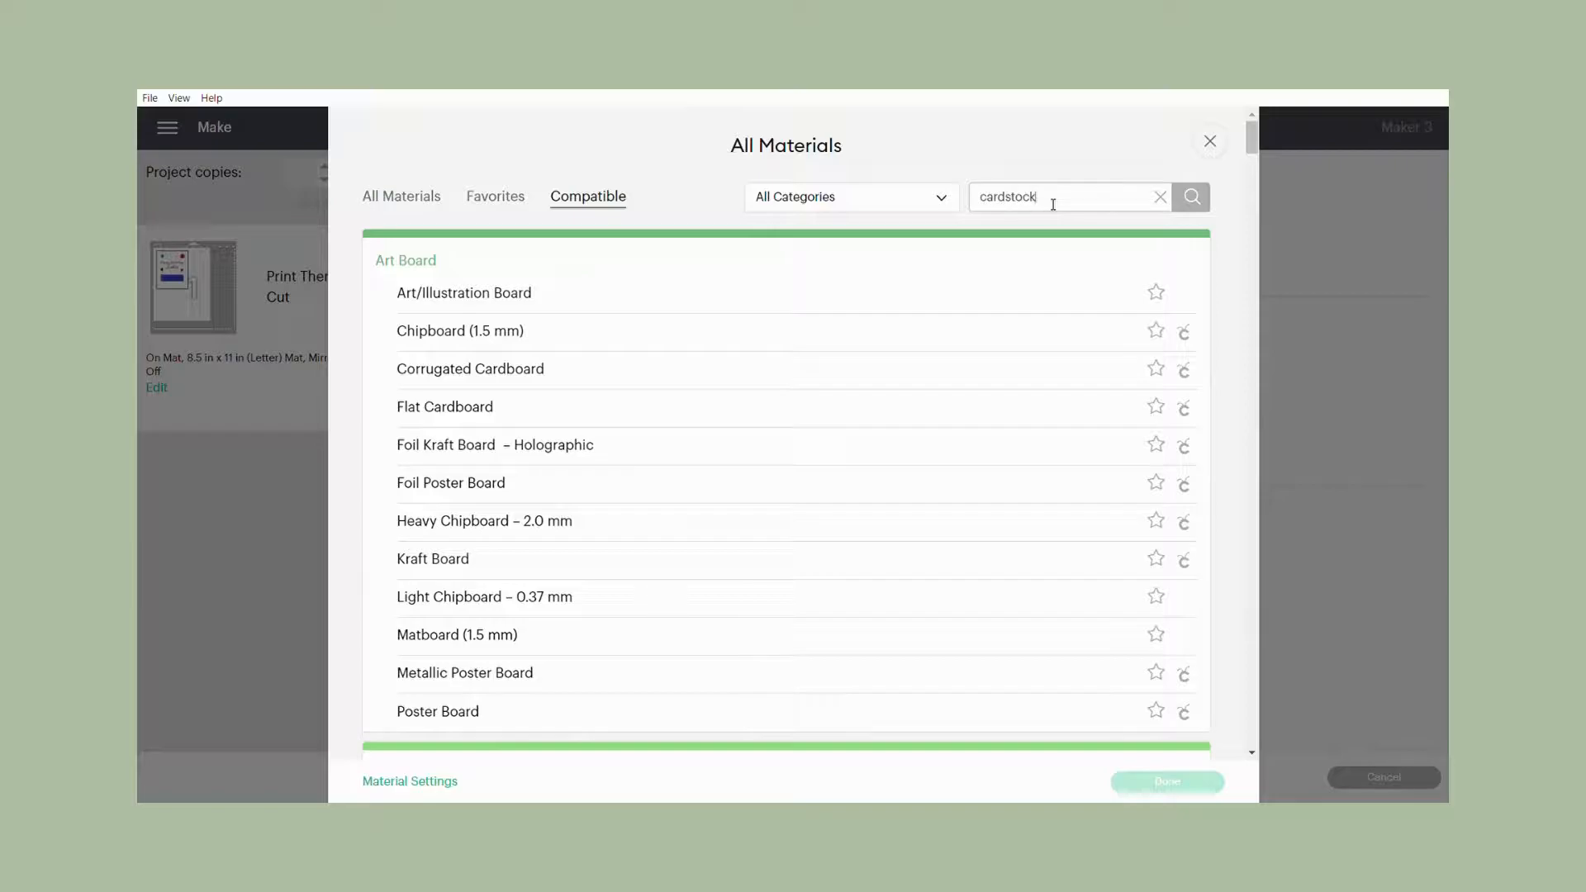
key("Return")
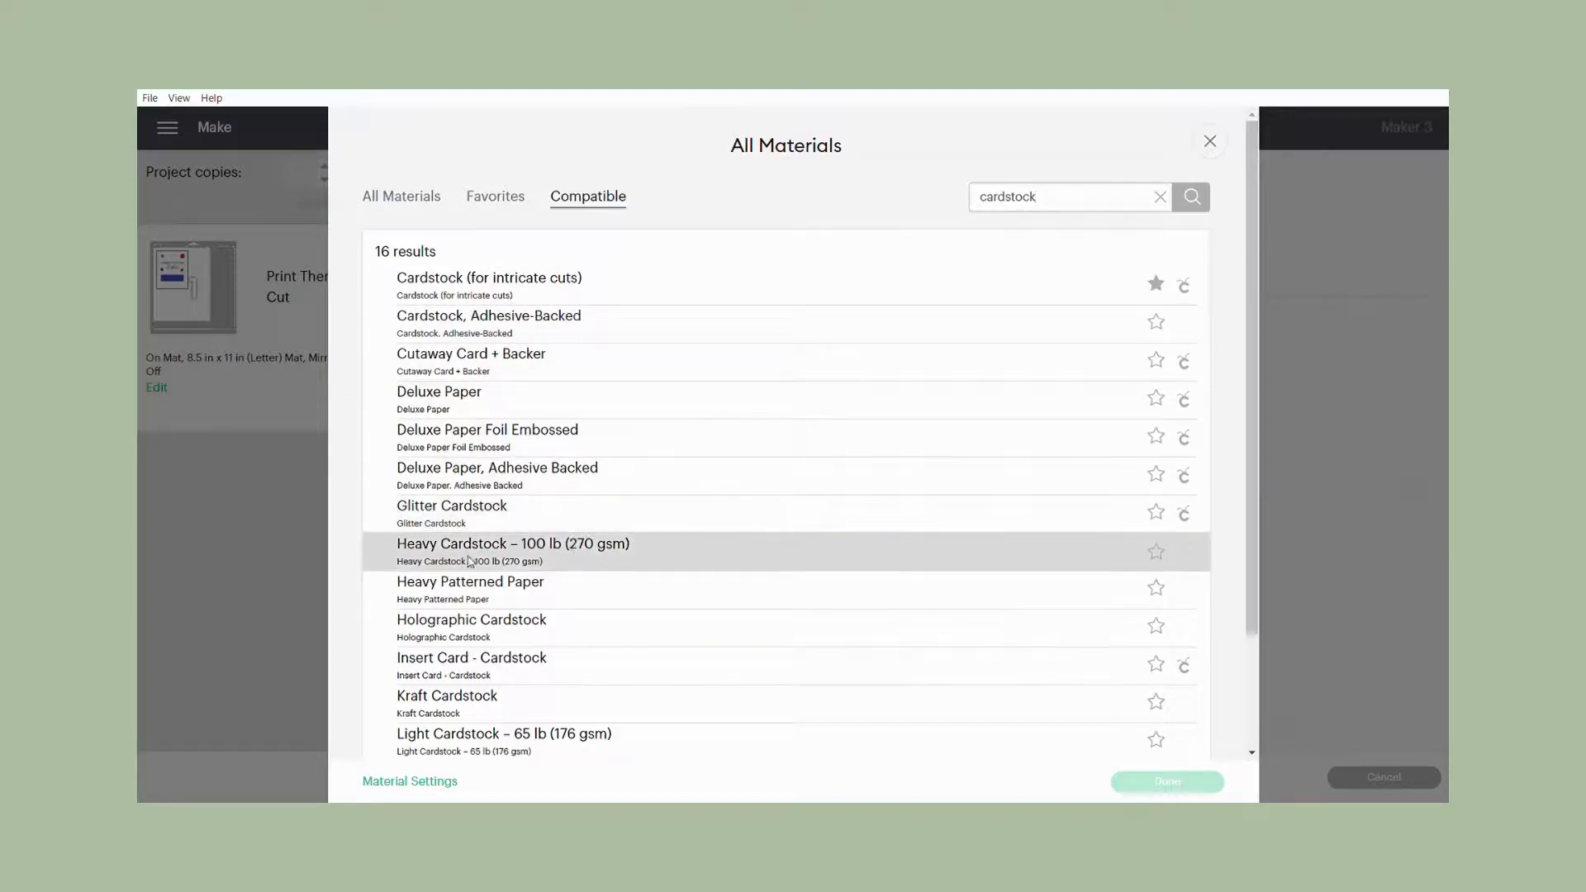
left_click(547, 562)
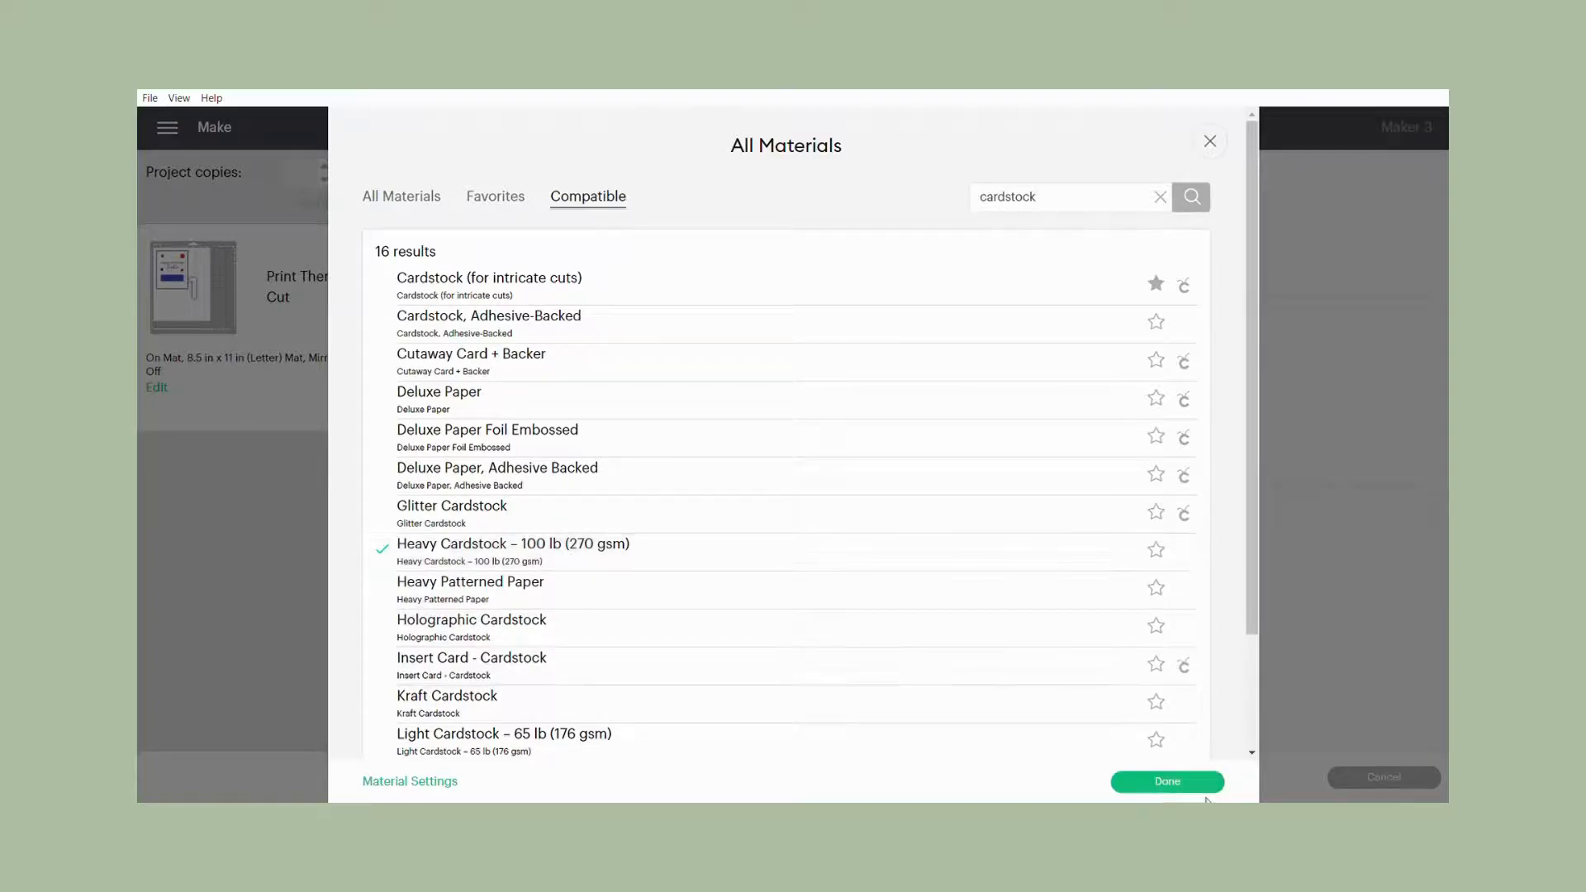
left_click(1190, 792)
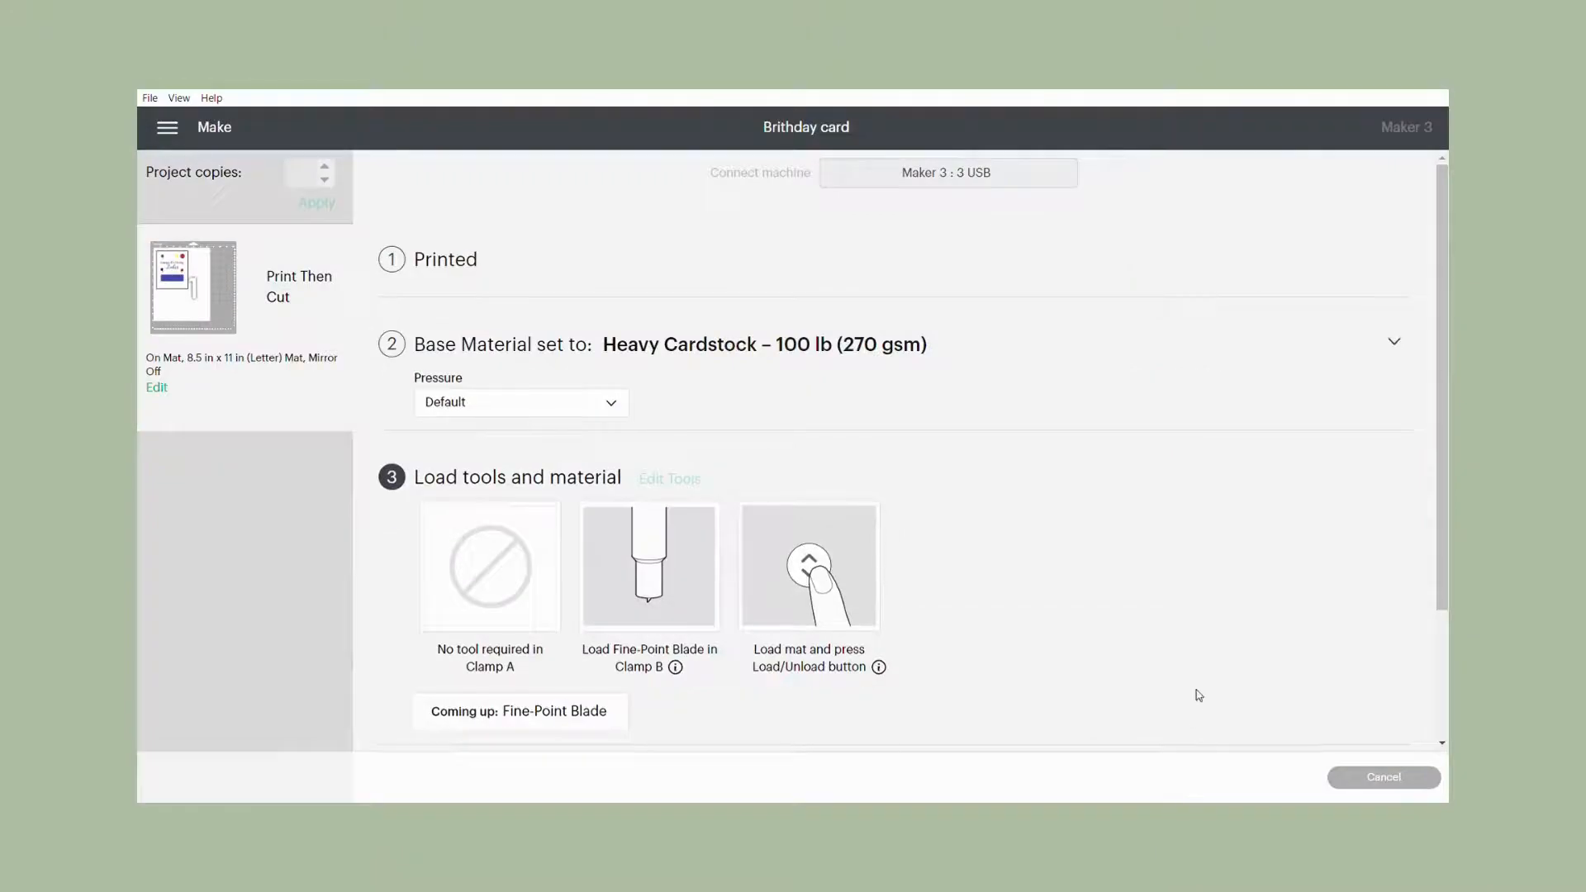
Set the cutting pressure to More and review the instructions for loading the blade and mat
left_click(615, 405)
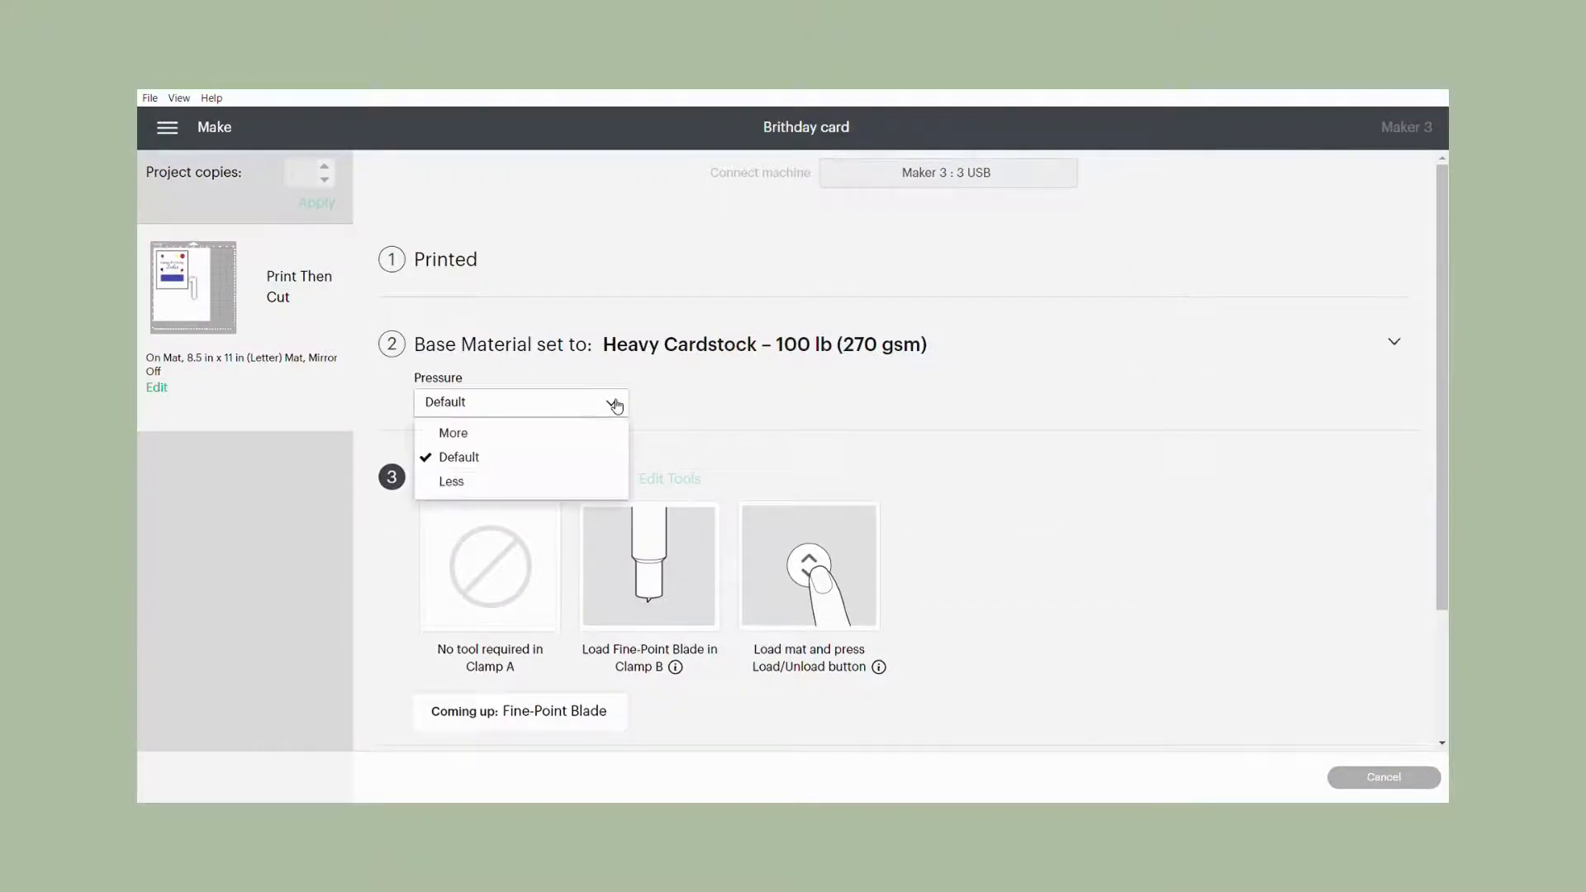
left_click(523, 435)
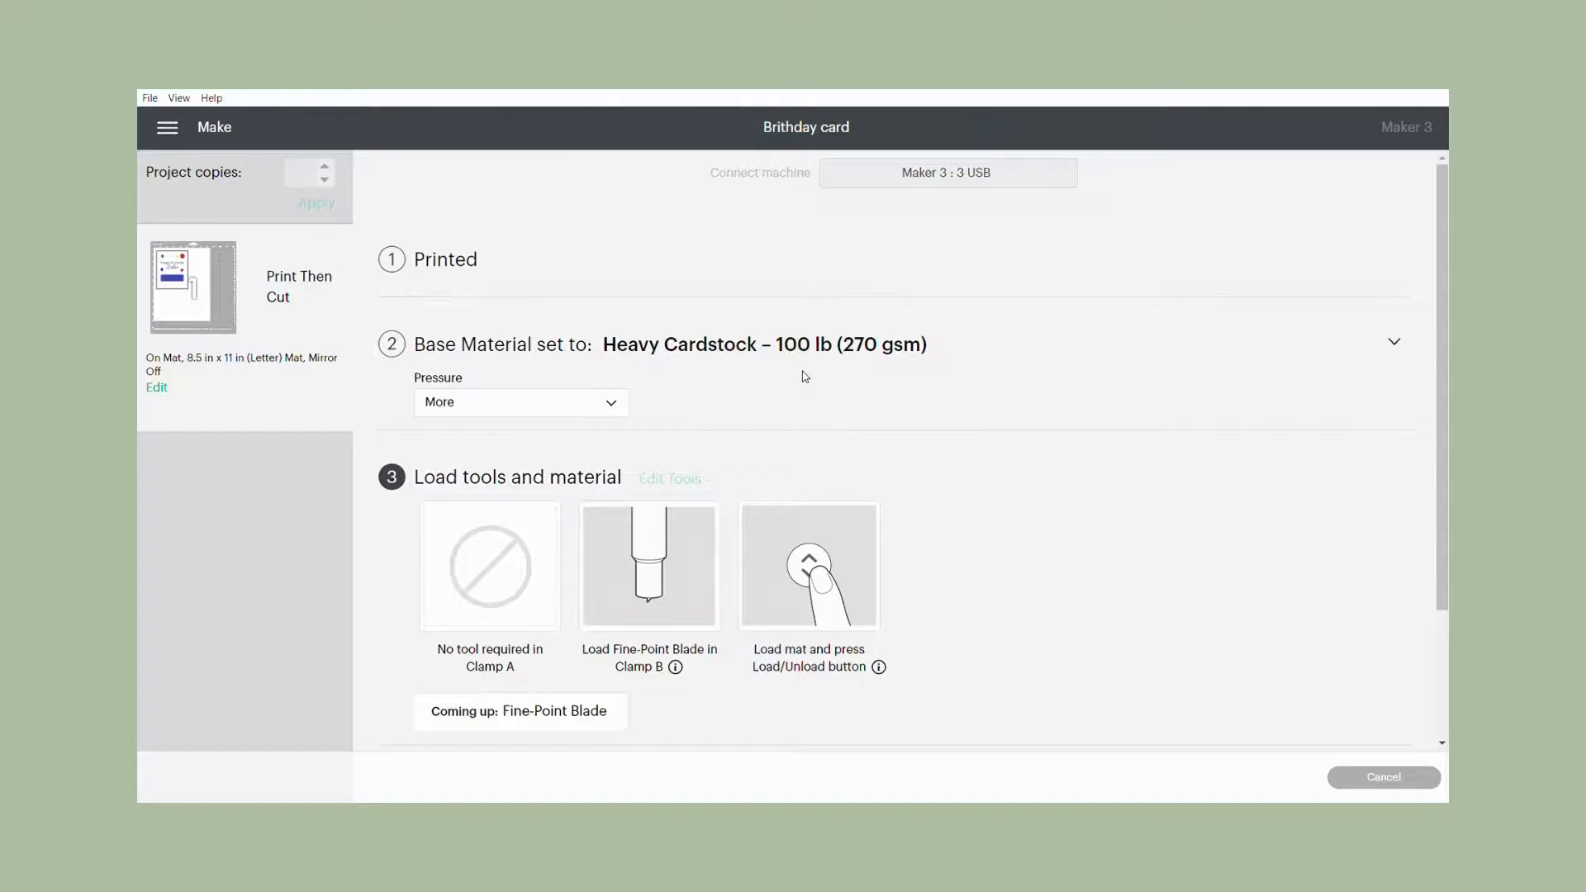
scroll(975, 399, "down", 2)
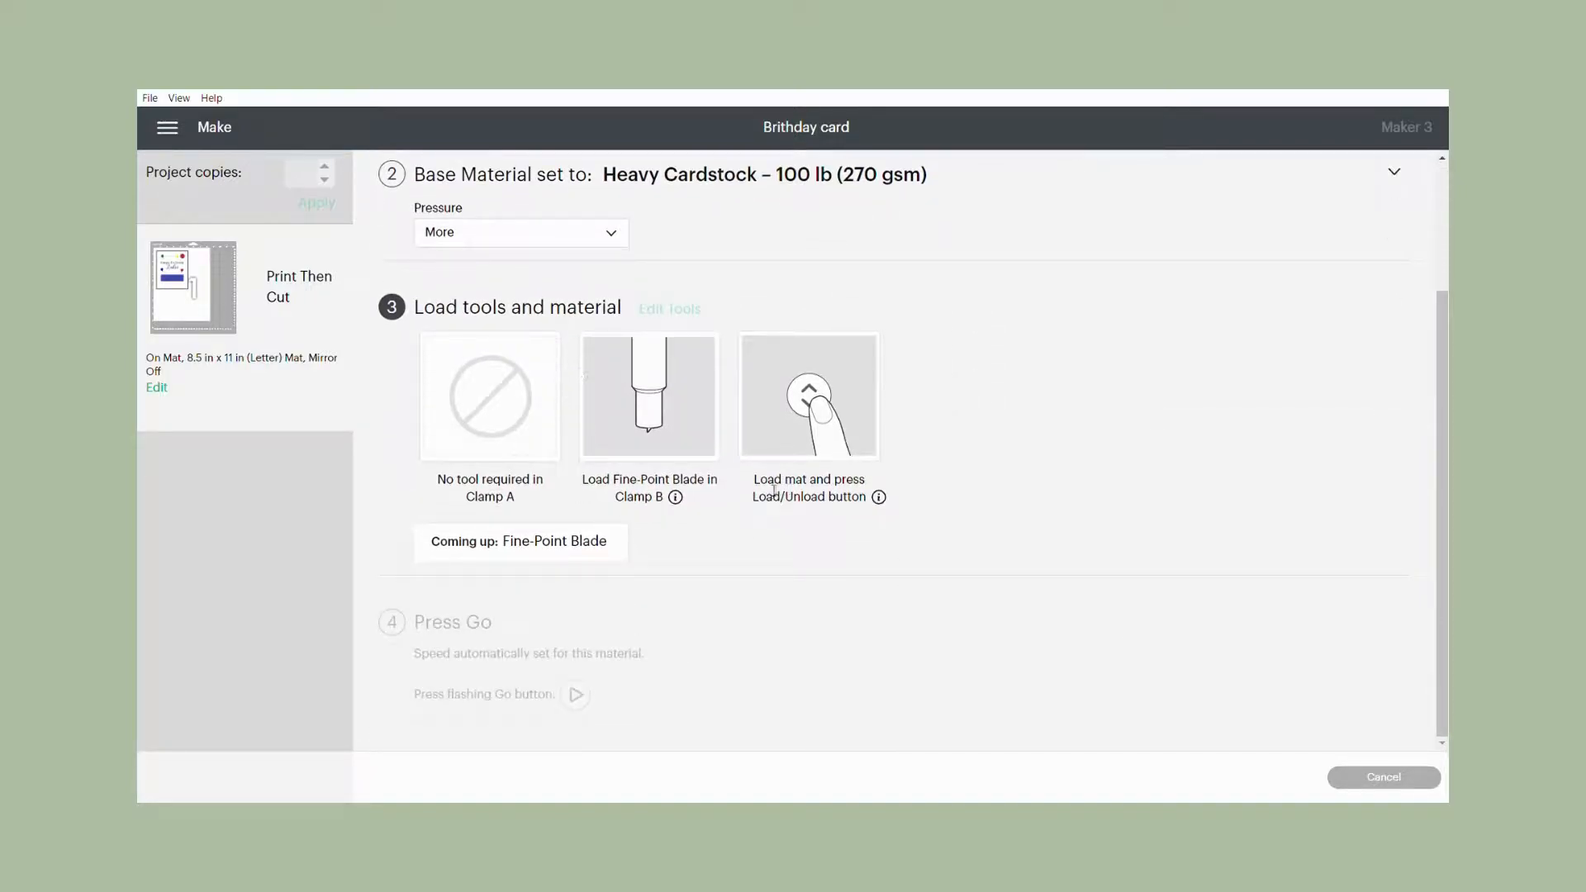